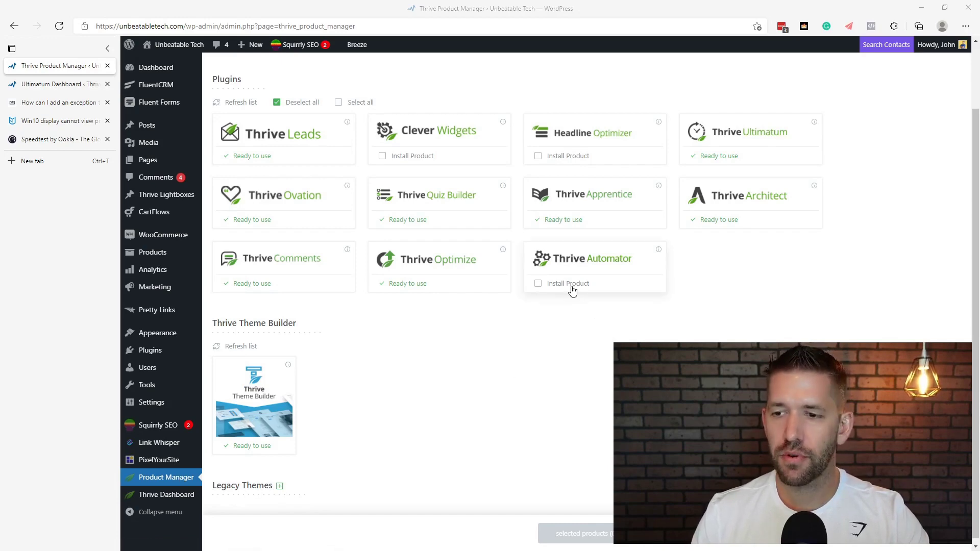
- Install the Thrive Automator product and go on to the Thrive Themes dashboard
{"action": "left_click", "coordinate": [538, 283]}
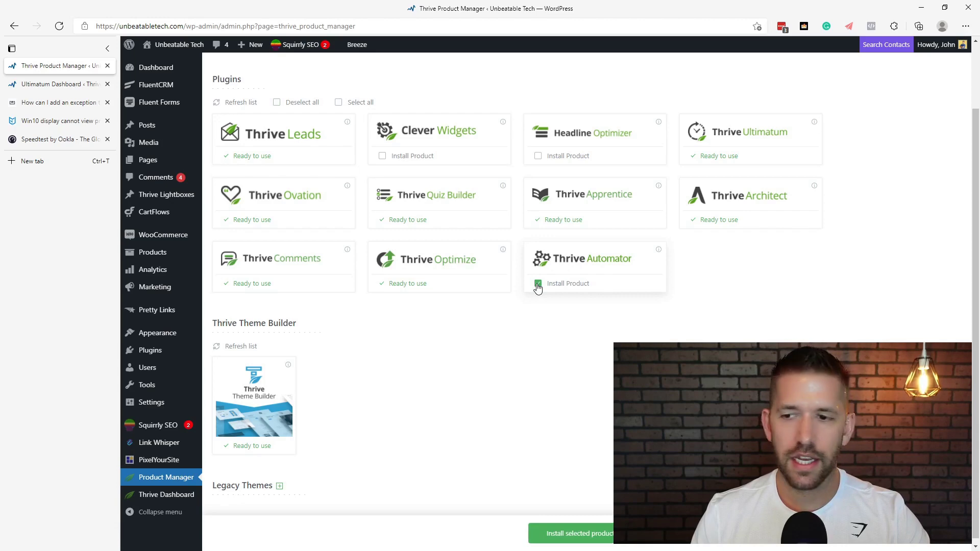
{"action": "left_click", "coordinate": [572, 534]}
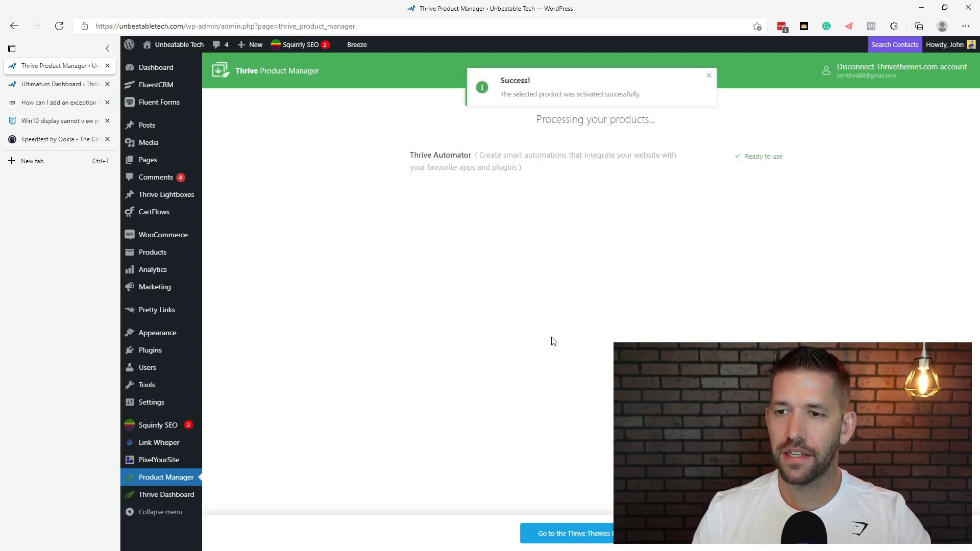
{"action": "left_click", "coordinate": [588, 534]}
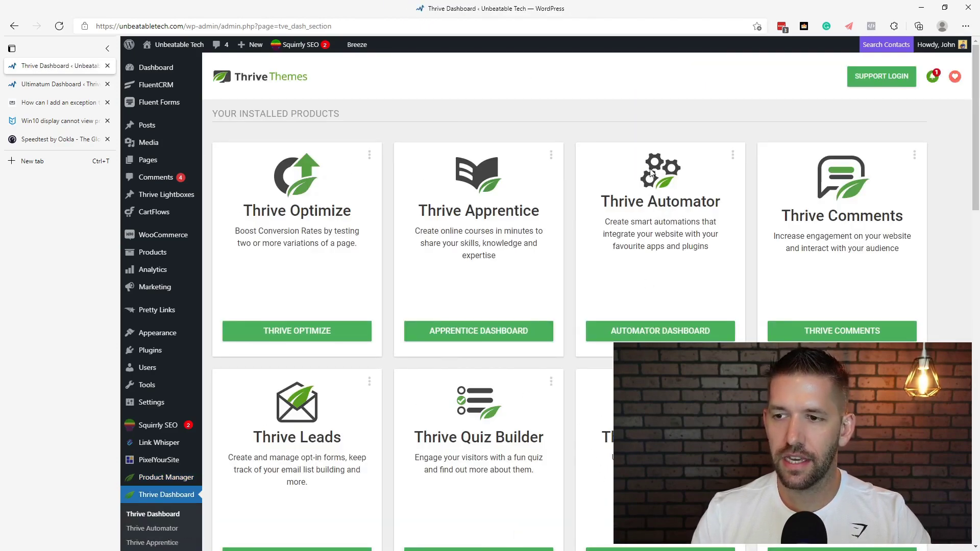
- Open the Thrive Automator dashboard and start creating the first automation
{"action": "left_click", "coordinate": [651, 340]}
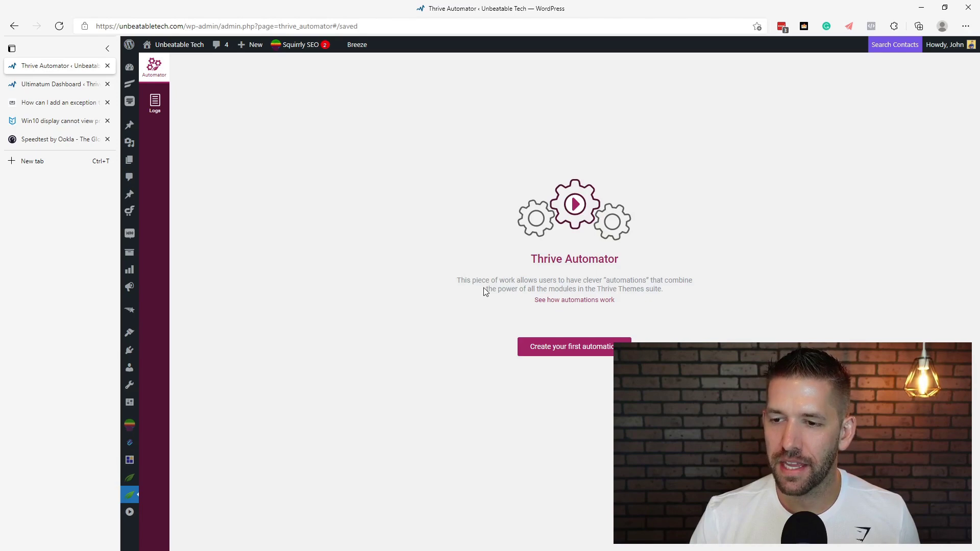
{"action": "left_click_drag", "start_coordinate": [485, 289], "coordinate": [672, 290]}
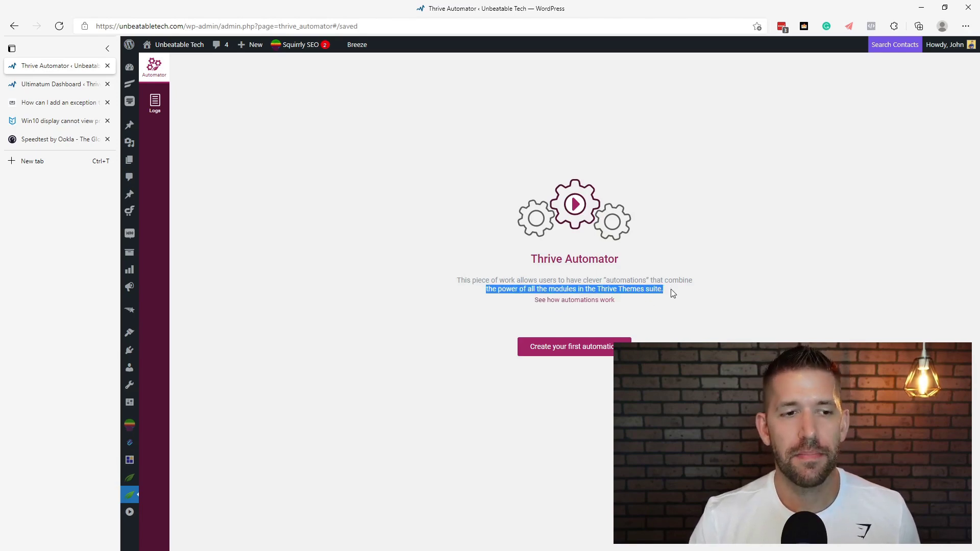
{"action": "left_click", "coordinate": [672, 293]}
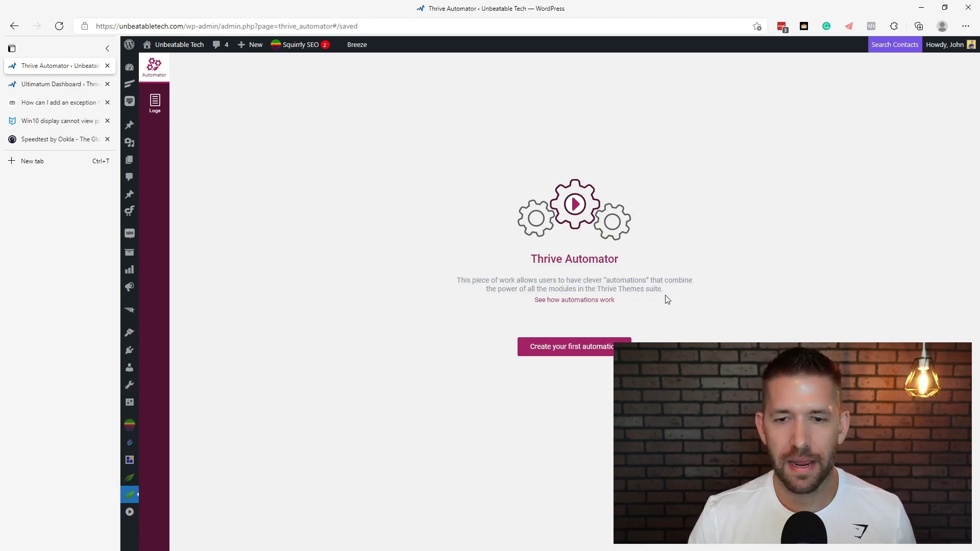
{"action": "left_click", "coordinate": [563, 347]}
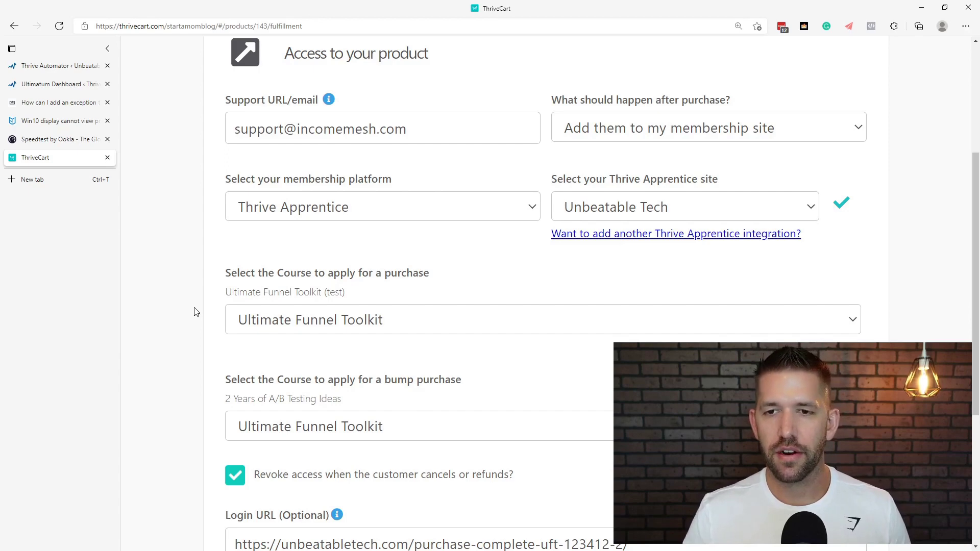
- Review the product's after-purchase fulfillment settings in ThriveCart, including the membership platform and the courses applied to purchases
{"action": "scroll", "coordinate": [197, 301], "scroll_direction": "up", "scroll_amount": 4}
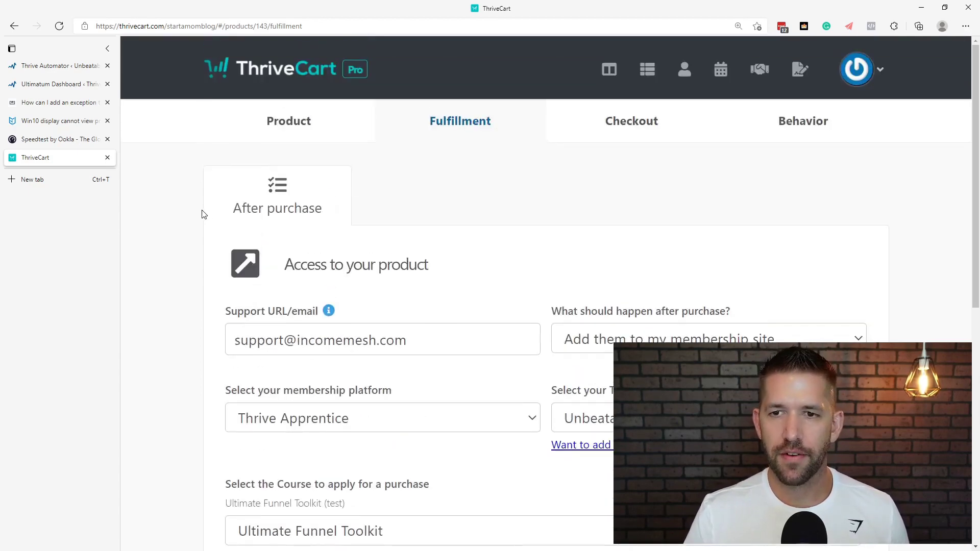
{"action": "scroll", "coordinate": [199, 214], "scroll_direction": "down", "scroll_amount": 3}
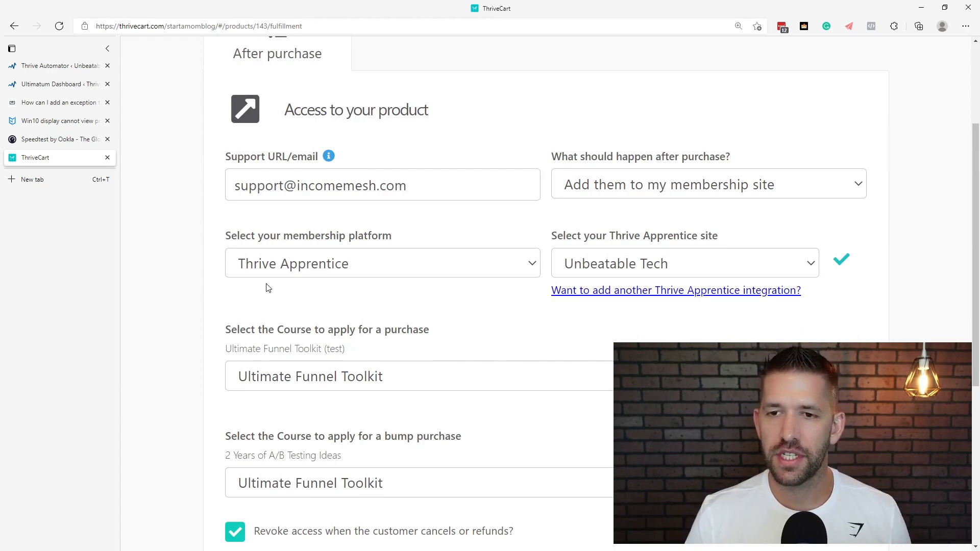
{"action": "scroll", "coordinate": [240, 262], "scroll_direction": "down", "scroll_amount": 3}
{"action": "scroll", "coordinate": [240, 263], "scroll_direction": "up", "scroll_amount": 2}
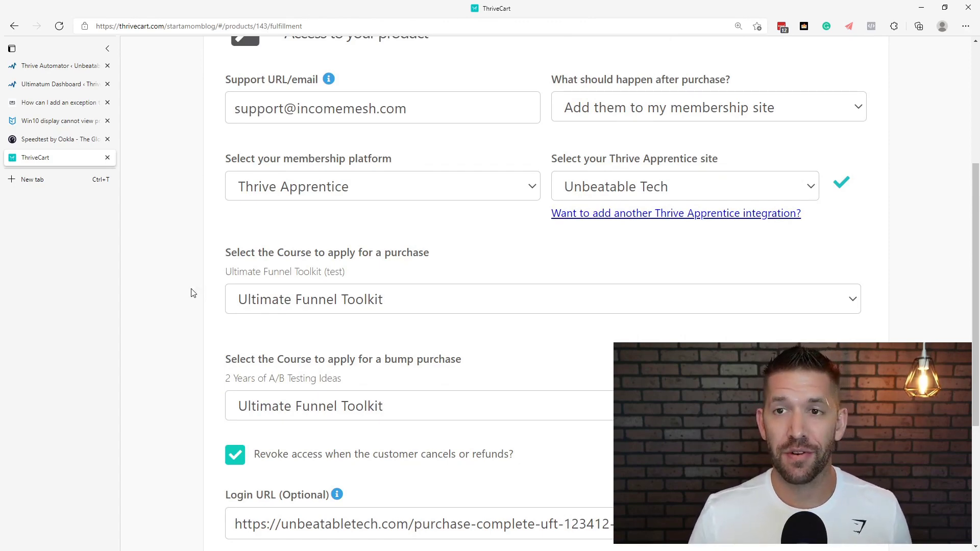
{"action": "scroll", "coordinate": [192, 290], "scroll_direction": "up", "scroll_amount": 5}
- Open the ThriveCart integrations settings in a separate tab, filter them to Autoresponders and look through the available services
{"action": "mouse_move", "coordinate": [854, 72]}
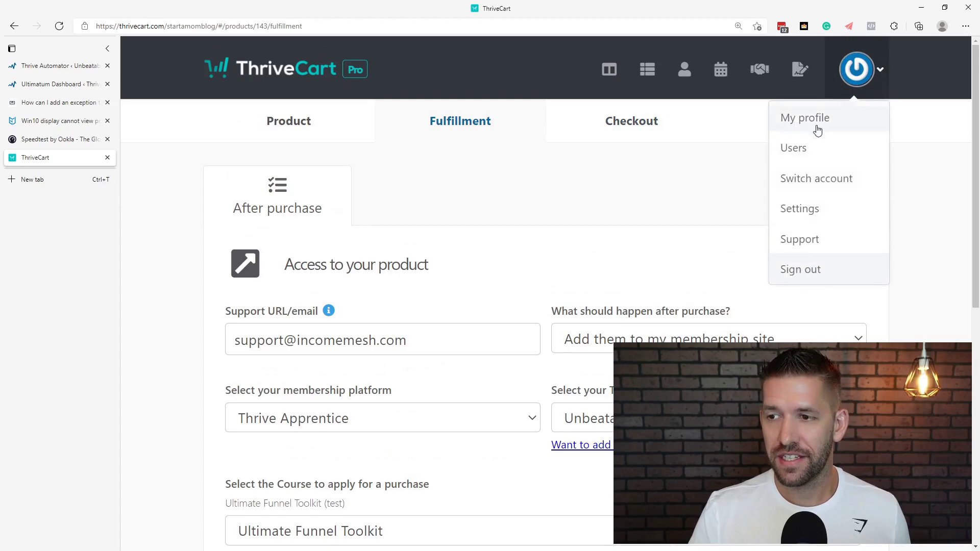
{"action": "left_click", "coordinate": [792, 221]}
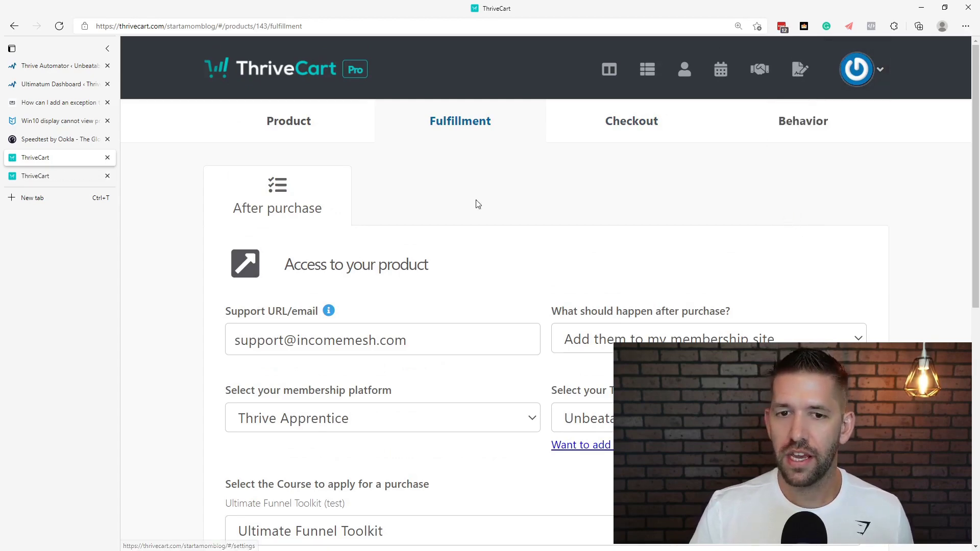
{"action": "left_click", "coordinate": [377, 310]}
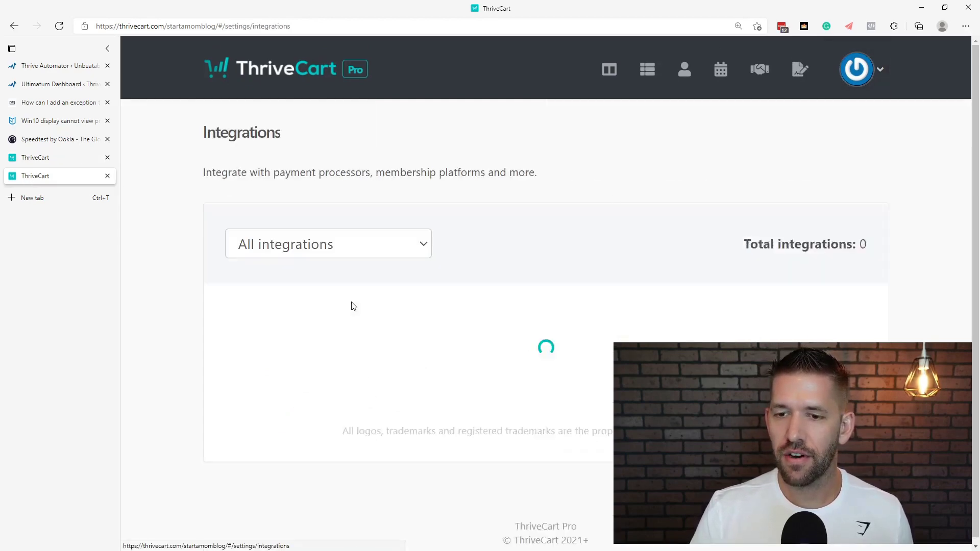
{"action": "left_click", "coordinate": [390, 245]}
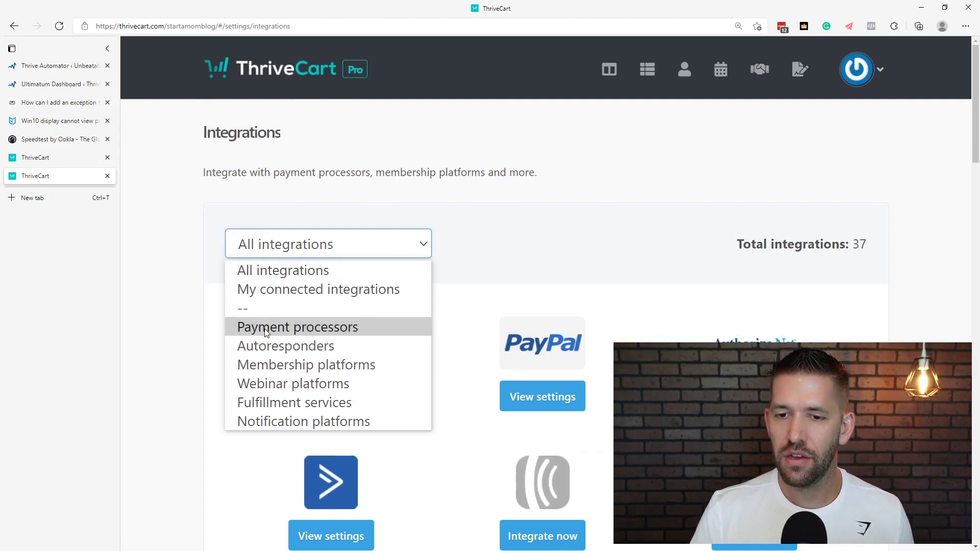
{"action": "left_click", "coordinate": [270, 346]}
{"action": "scroll", "coordinate": [293, 318], "scroll_direction": "down", "scroll_amount": 10}
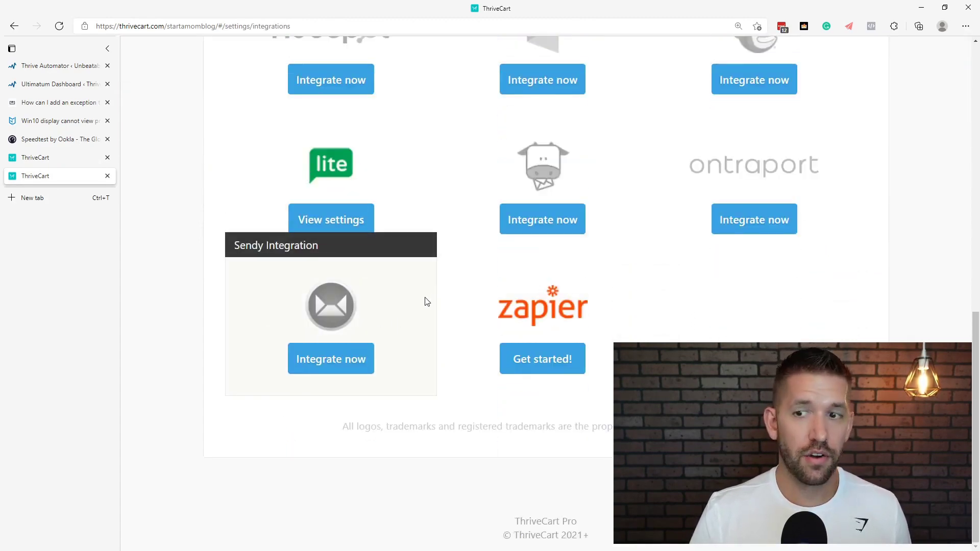
{"action": "scroll", "coordinate": [502, 306], "scroll_direction": "up", "scroll_amount": 3}
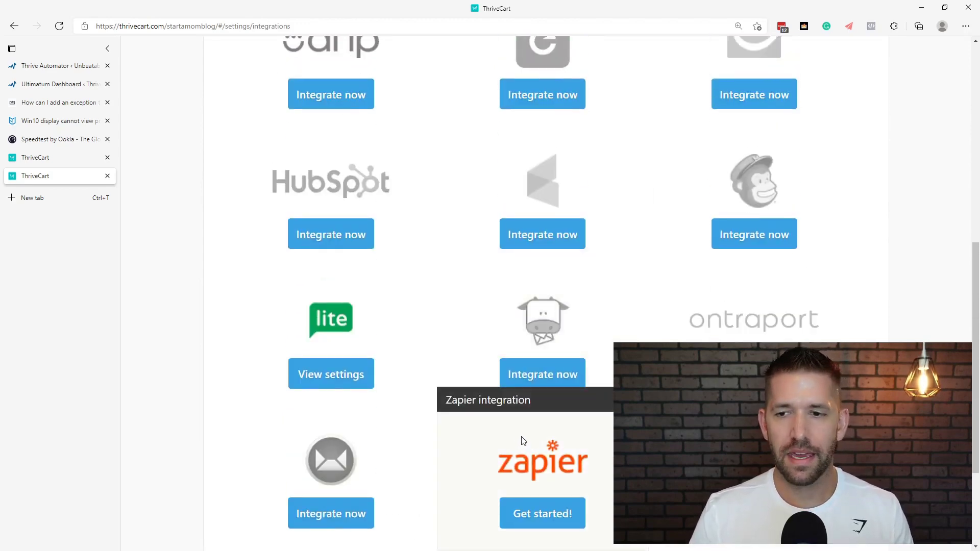
{"action": "scroll", "coordinate": [520, 439], "scroll_direction": "up", "scroll_amount": 8}
{"action": "left_click", "coordinate": [467, 201]}
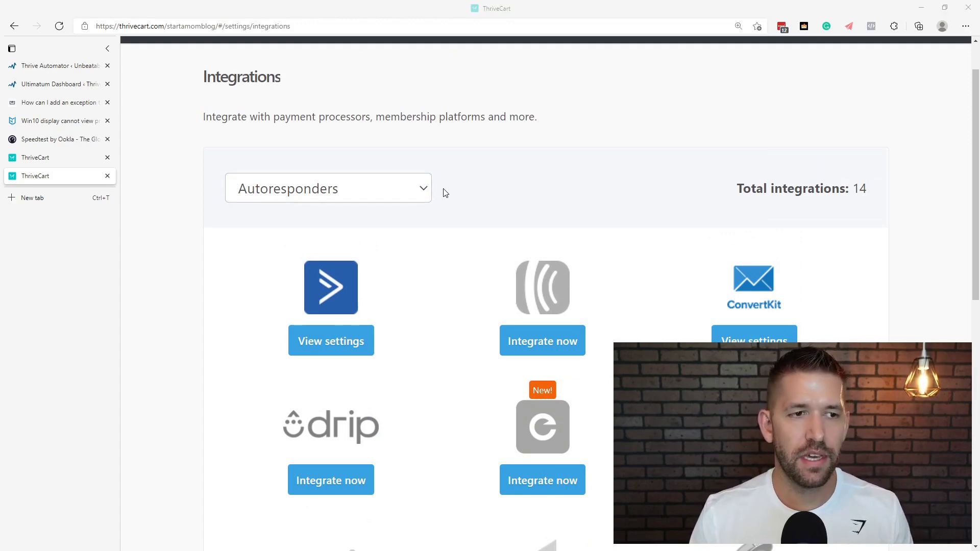
- Return to the new automation in Thrive Automator and rename it "Add Tag when Enroll in Course"
{"action": "key", "text": "ctrl+1"}
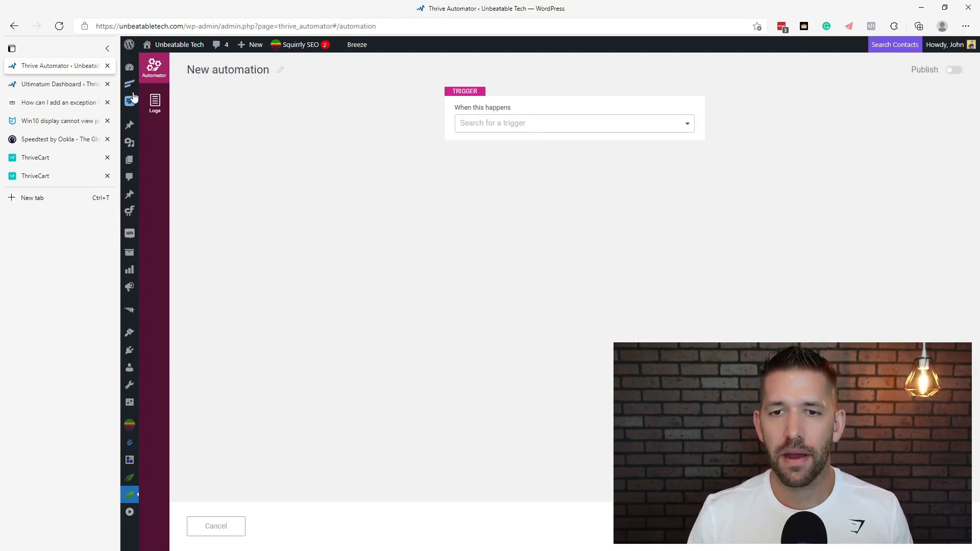
{"action": "mouse_move", "coordinate": [132, 89]}
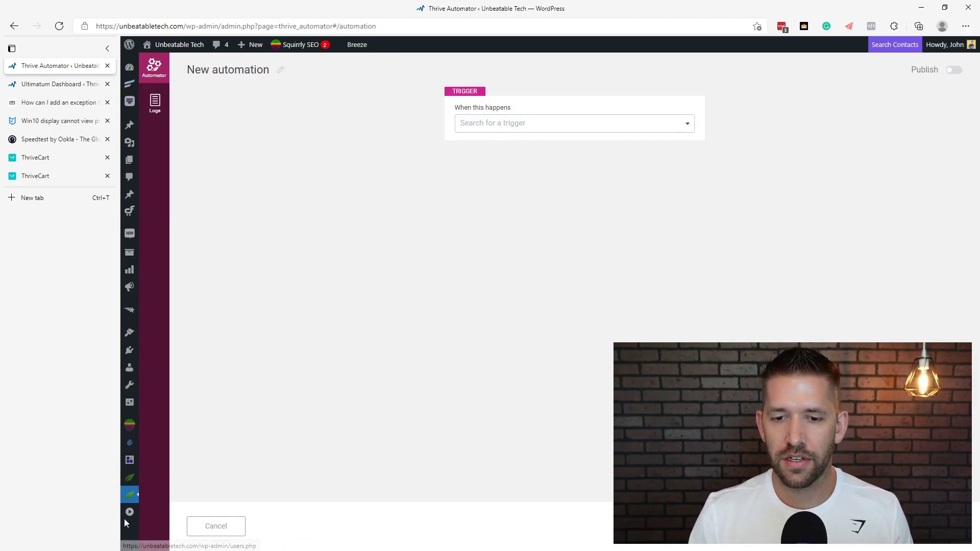
{"action": "mouse_move", "coordinate": [130, 494]}
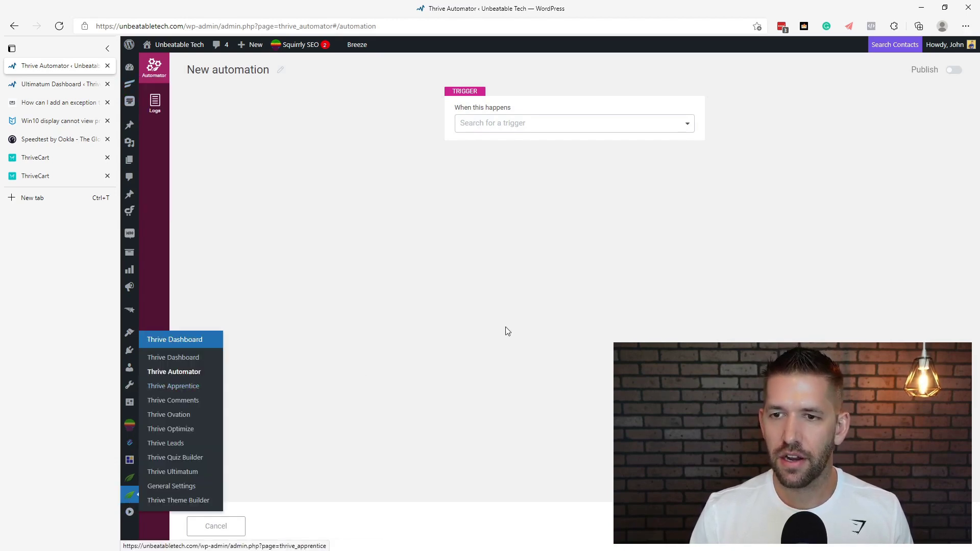
{"action": "left_click", "coordinate": [280, 70]}
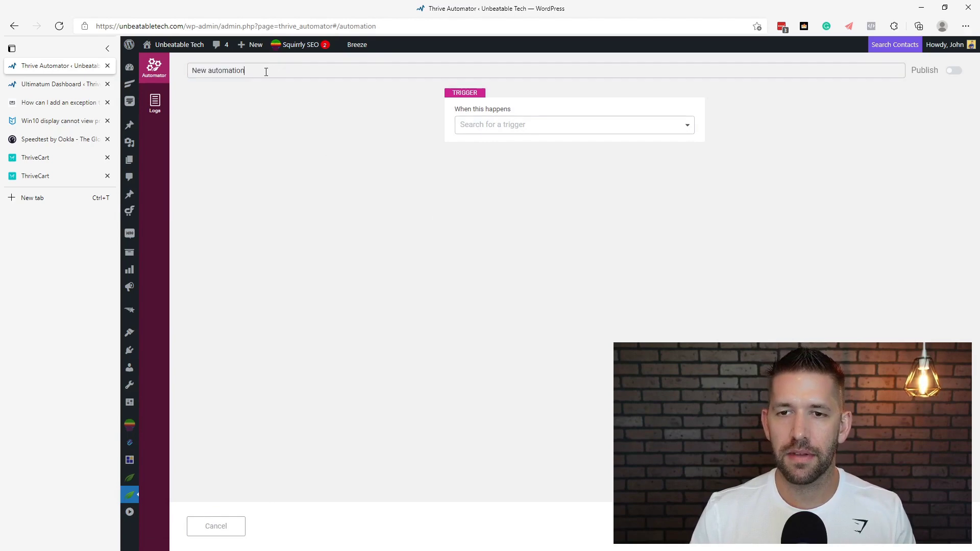
{"action": "triple_click", "coordinate": [266, 72]}
{"action": "type", "text": "Add T"}
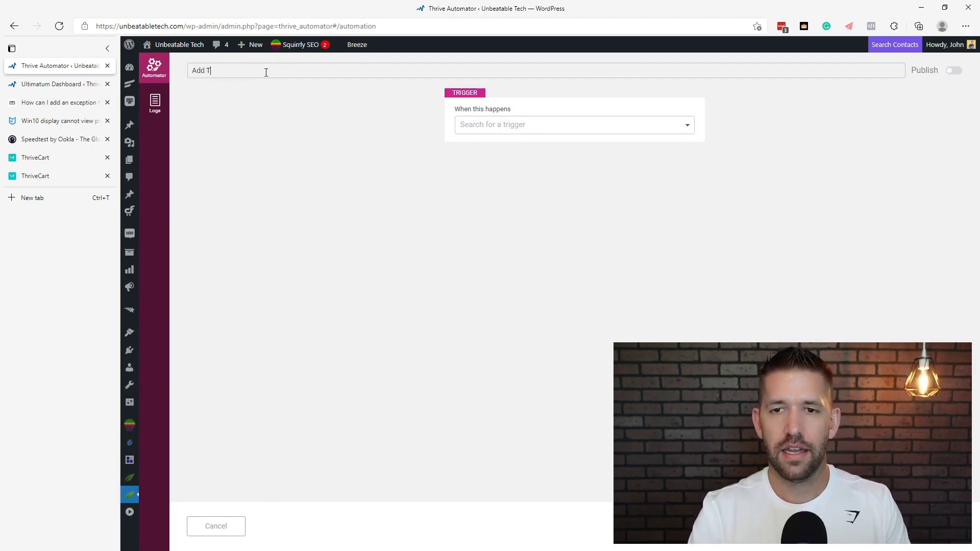
{"action": "type", "text": "ag when En"}
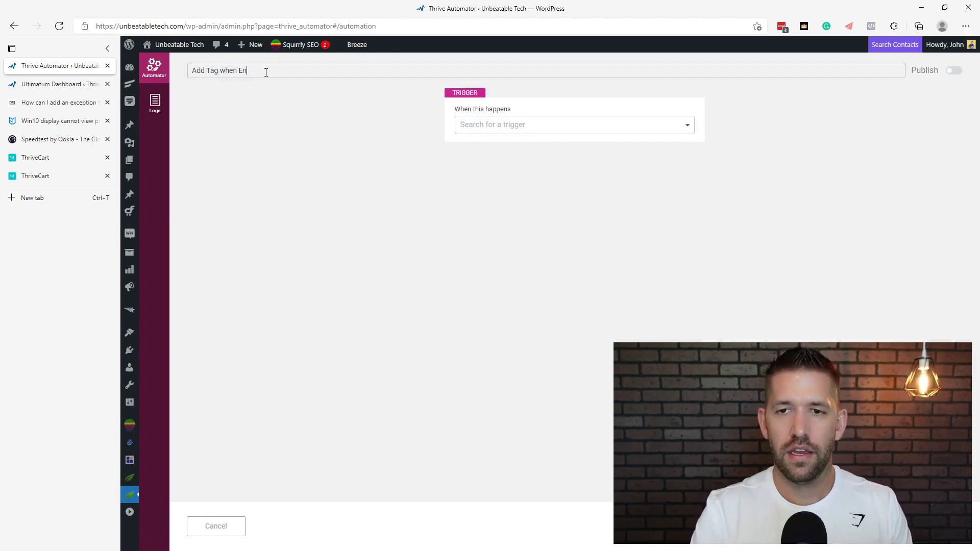
{"action": "type", "text": "roll in Course"}
{"action": "left_click", "coordinate": [278, 100]}
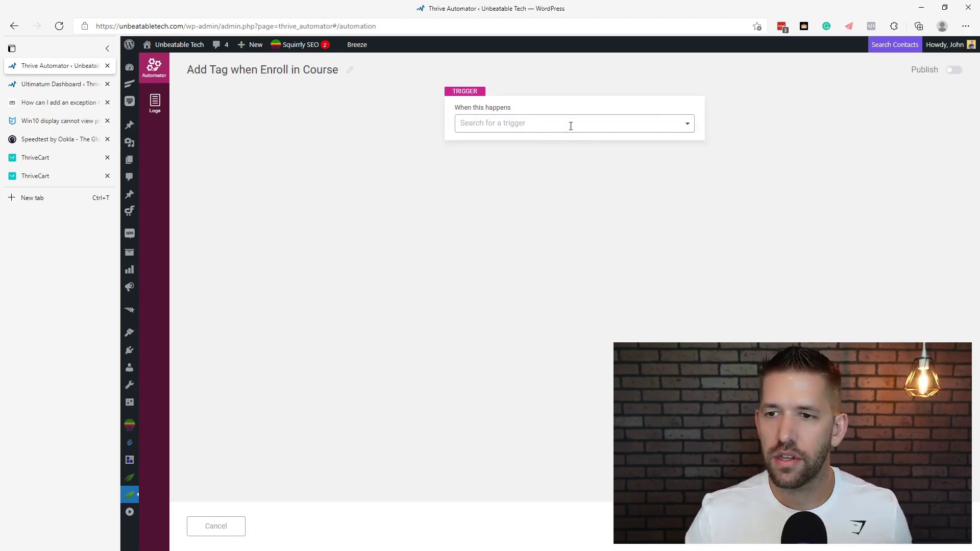
- Set "User enrolls in a course" as the automation's trigger and finish the trigger setup
{"action": "key", "text": "ctrl+plus"}
{"action": "key", "text": "ctrl+plus"}
{"action": "key", "text": "ctrl+plus"}
{"action": "key", "text": "ctrl+plus"}
{"action": "left_click", "coordinate": [547, 184]}
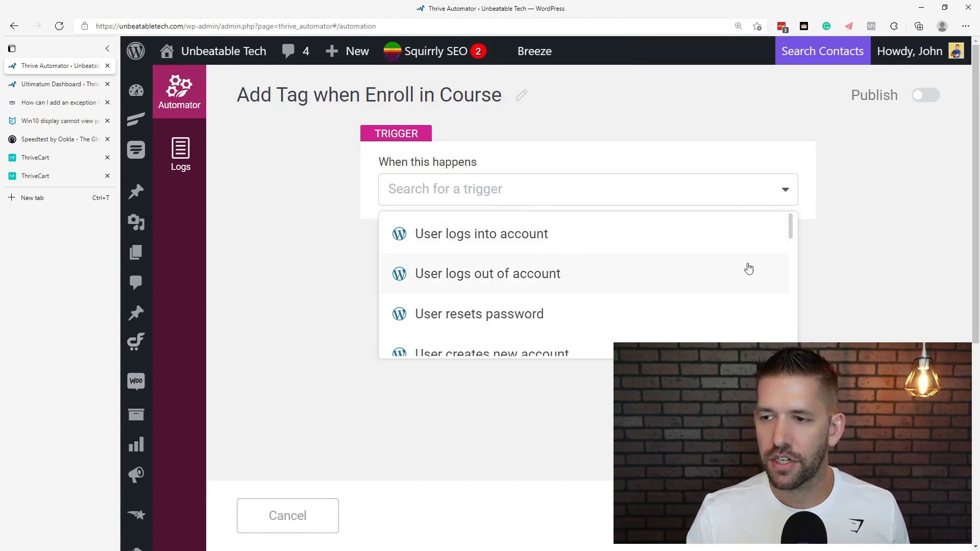
{"action": "left_click_drag", "start_coordinate": [793, 225], "coordinate": [778, 349]}
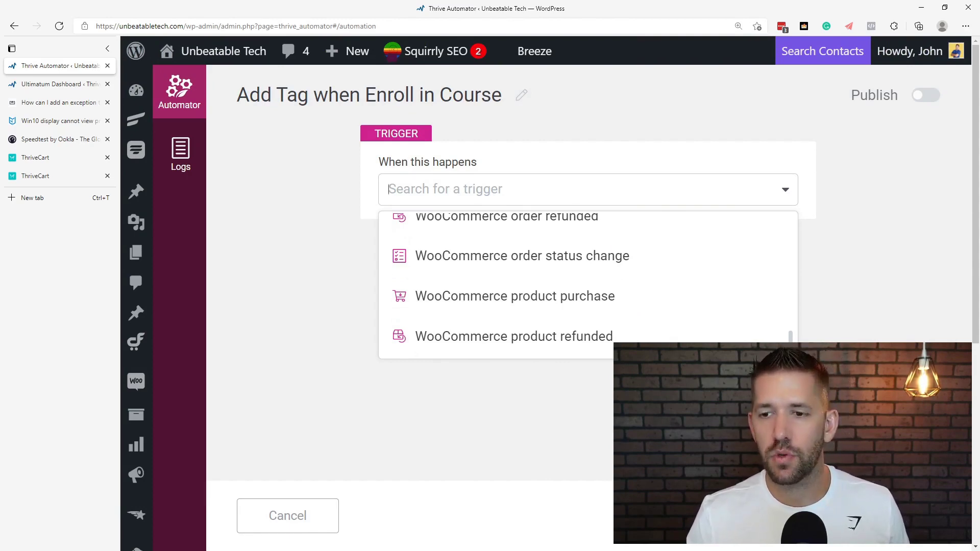
{"action": "left_click_drag", "start_coordinate": [778, 350], "coordinate": [766, 303]}
{"action": "scroll", "coordinate": [711, 316], "scroll_direction": "up", "scroll_amount": 3}
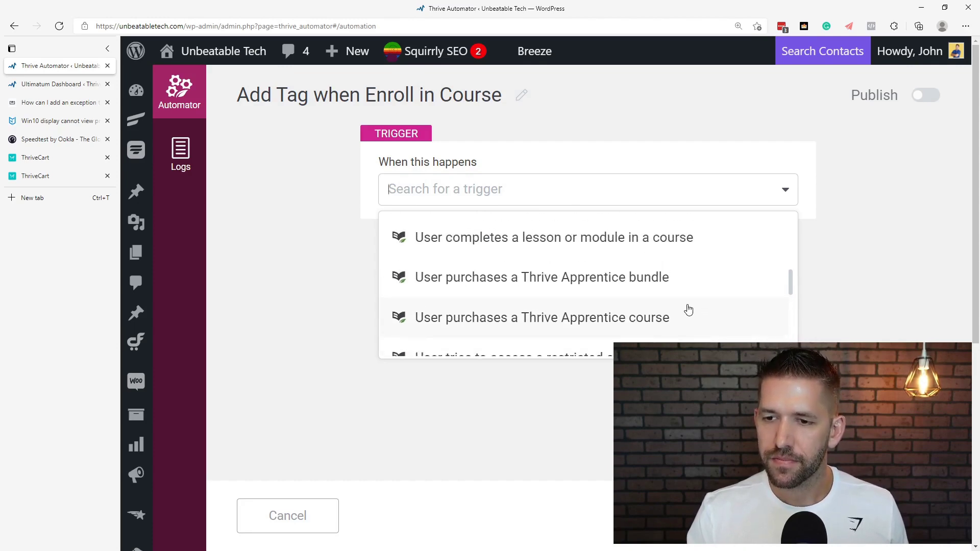
{"action": "scroll", "coordinate": [687, 309], "scroll_direction": "up", "scroll_amount": 3}
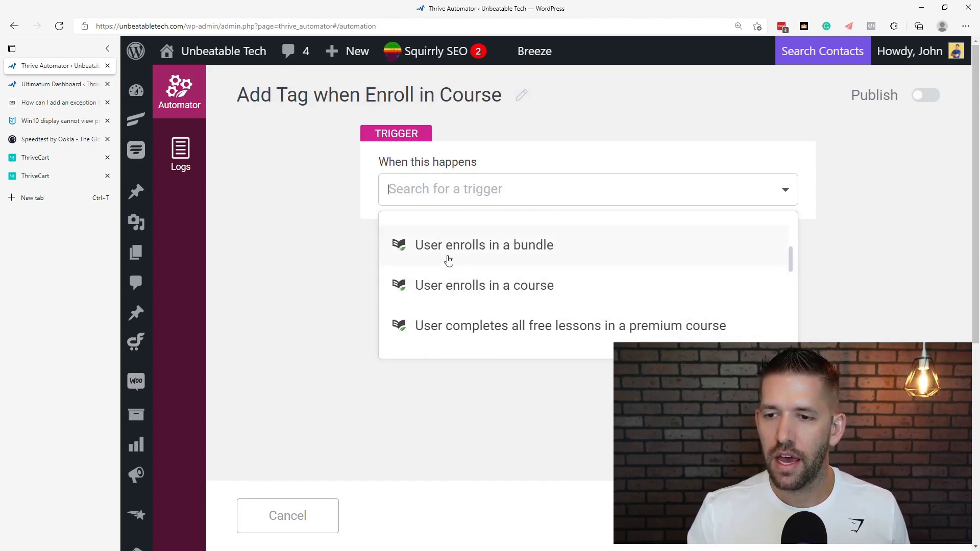
{"action": "scroll", "coordinate": [481, 289], "scroll_direction": "down", "scroll_amount": 1}
{"action": "scroll", "coordinate": [482, 289], "scroll_direction": "down", "scroll_amount": 3}
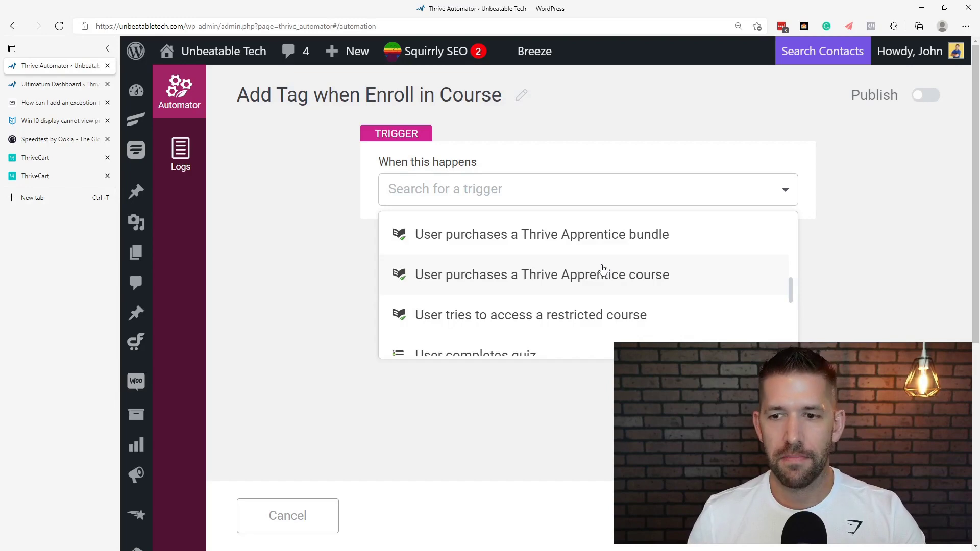
{"action": "scroll", "coordinate": [587, 273], "scroll_direction": "up", "scroll_amount": 4}
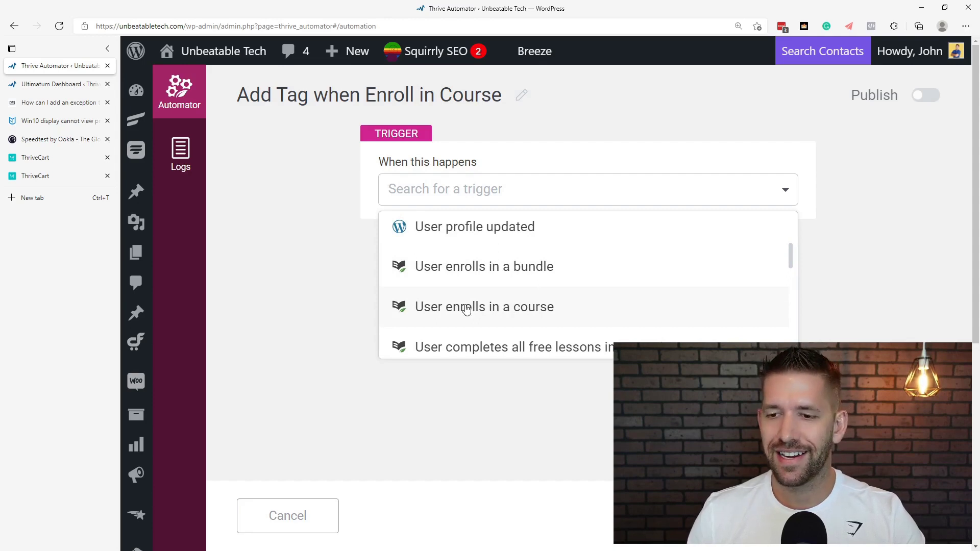
{"action": "left_click", "coordinate": [491, 312]}
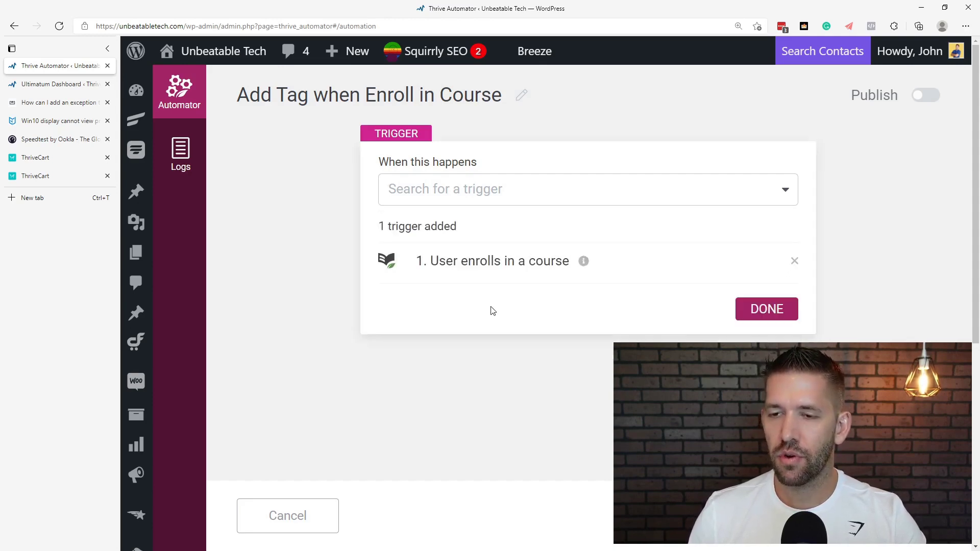
{"action": "left_click", "coordinate": [792, 317]}
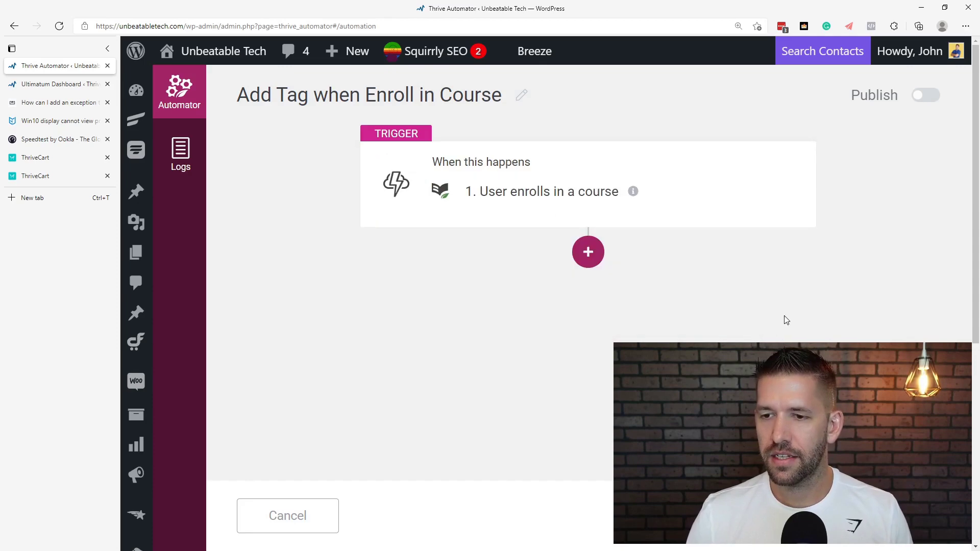
- Add a Filters step directly after the course enrollment trigger
{"action": "left_click", "coordinate": [585, 258]}
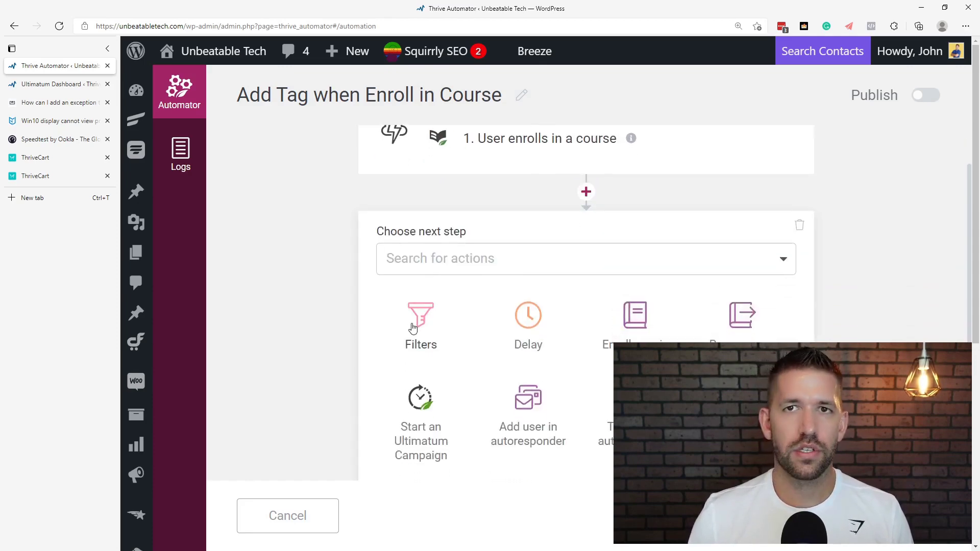
{"action": "scroll", "coordinate": [442, 212], "scroll_direction": "up", "scroll_amount": 1}
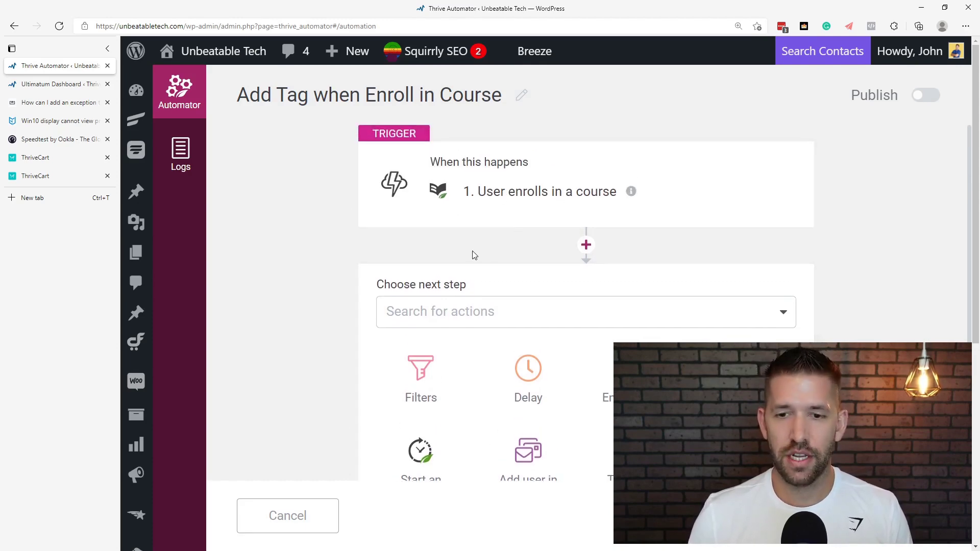
{"action": "left_click", "coordinate": [427, 377]}
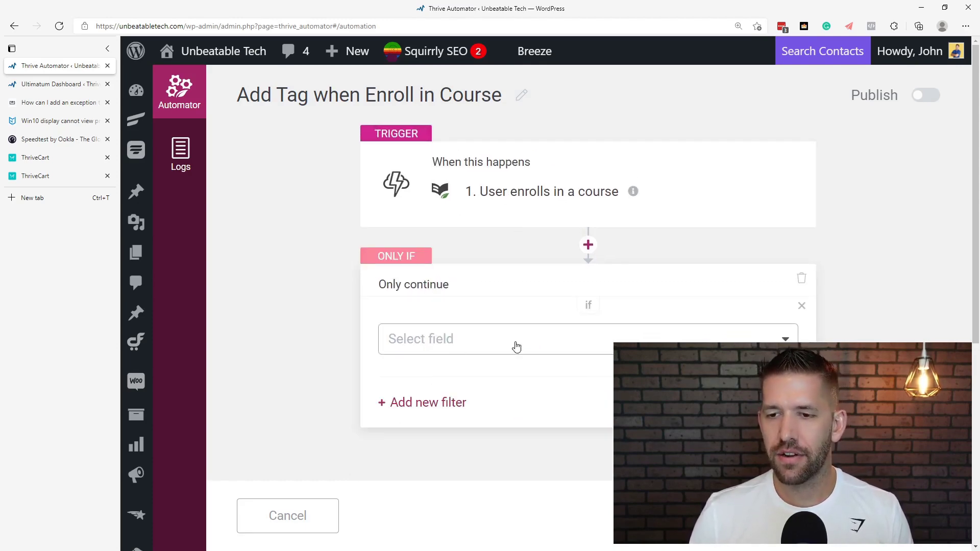
- Choose Course title as the field for the filter condition
{"action": "left_click", "coordinate": [487, 343]}
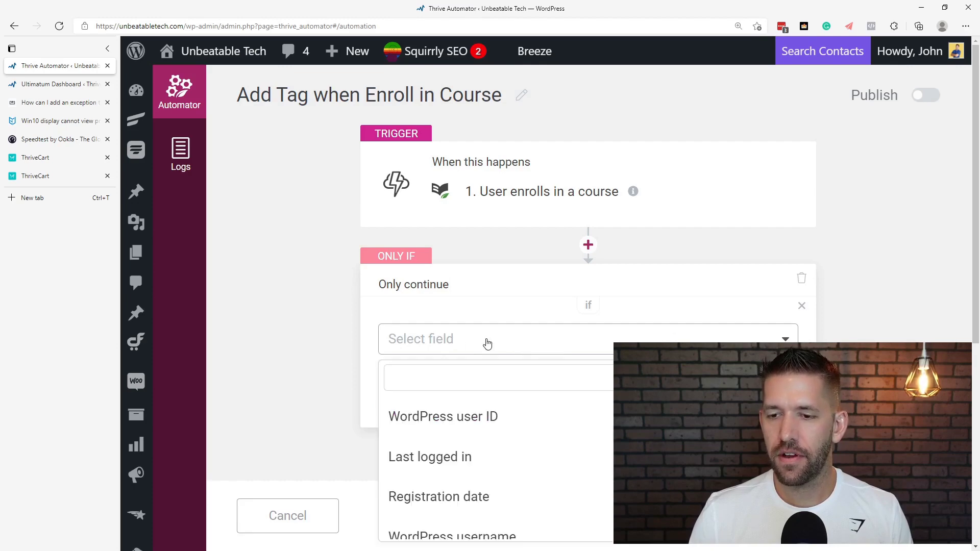
{"action": "scroll", "coordinate": [487, 344], "scroll_direction": "down", "scroll_amount": 3}
{"action": "scroll", "coordinate": [483, 483], "scroll_direction": "down", "scroll_amount": 2}
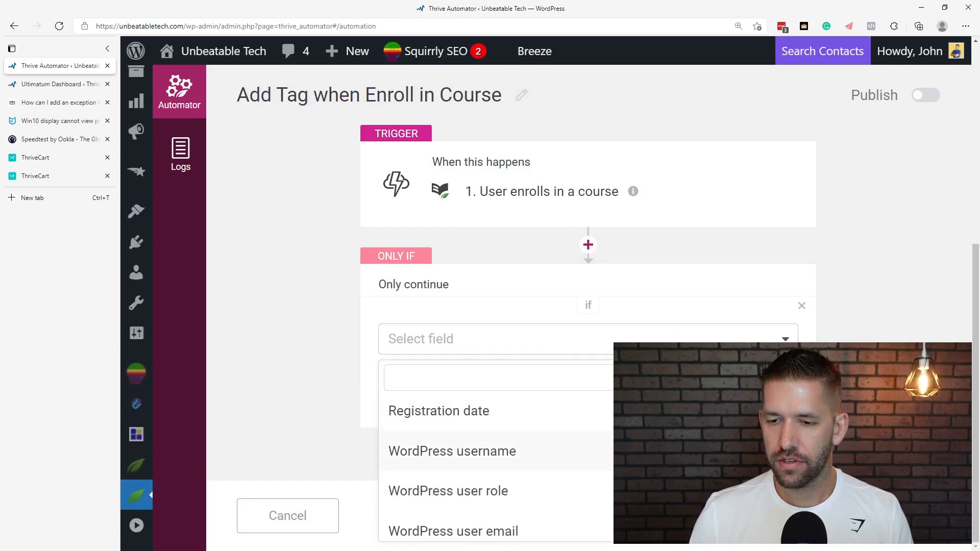
{"action": "scroll", "coordinate": [630, 443], "scroll_direction": "down", "scroll_amount": 3}
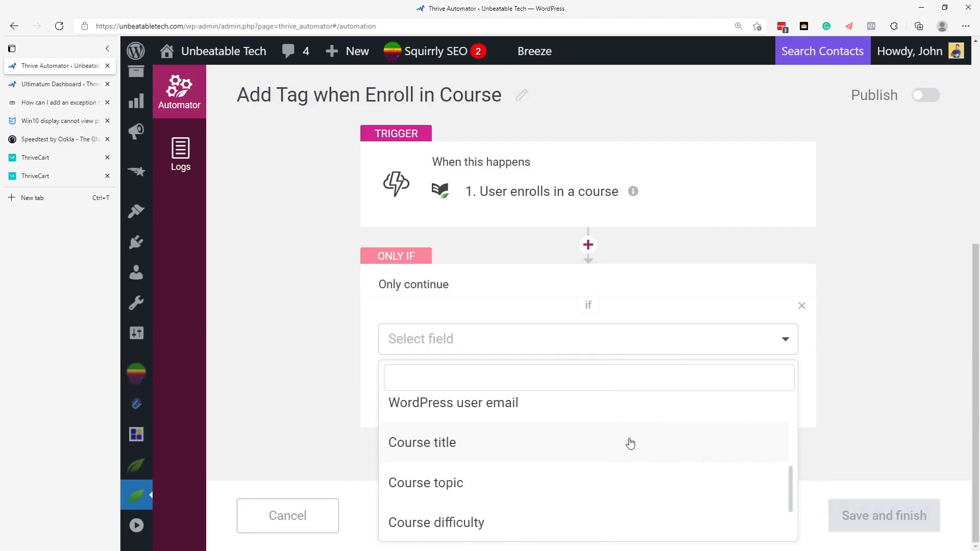
{"action": "scroll", "coordinate": [630, 443], "scroll_direction": "down", "scroll_amount": 1}
{"action": "scroll", "coordinate": [519, 448], "scroll_direction": "up", "scroll_amount": 1}
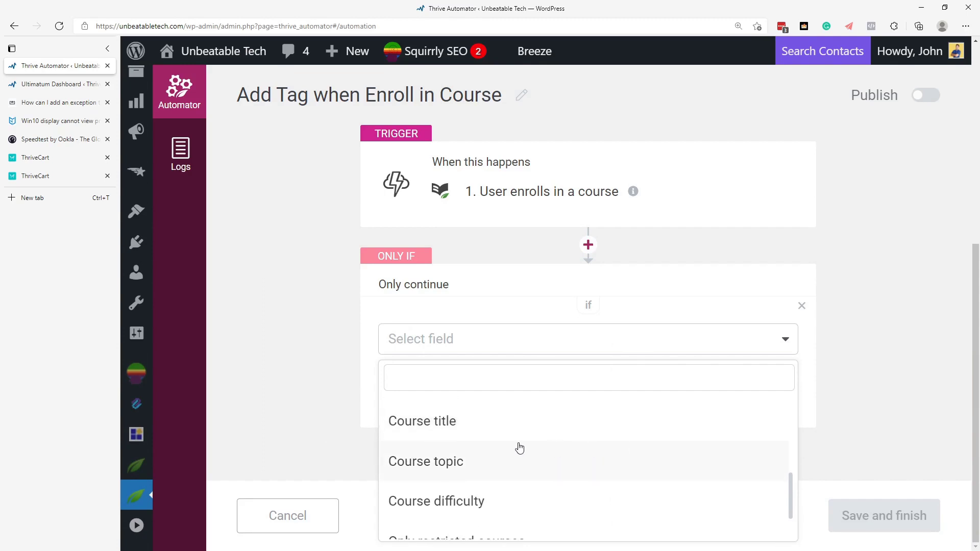
{"action": "left_click", "coordinate": [433, 427]}
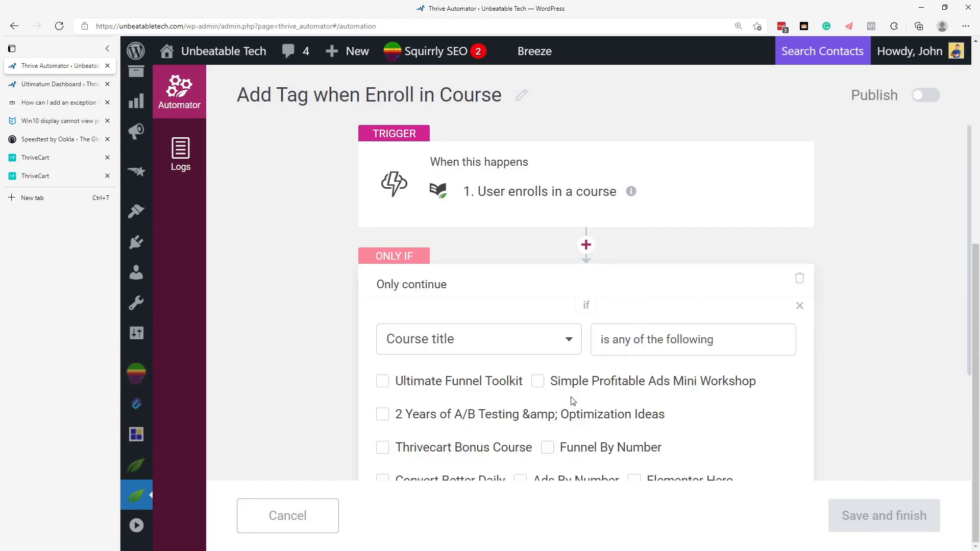
- Restrict the course title filter to Ultimate Funnel Toolkit only and finish the filter setup
{"action": "scroll", "coordinate": [564, 306], "scroll_direction": "down", "scroll_amount": 3}
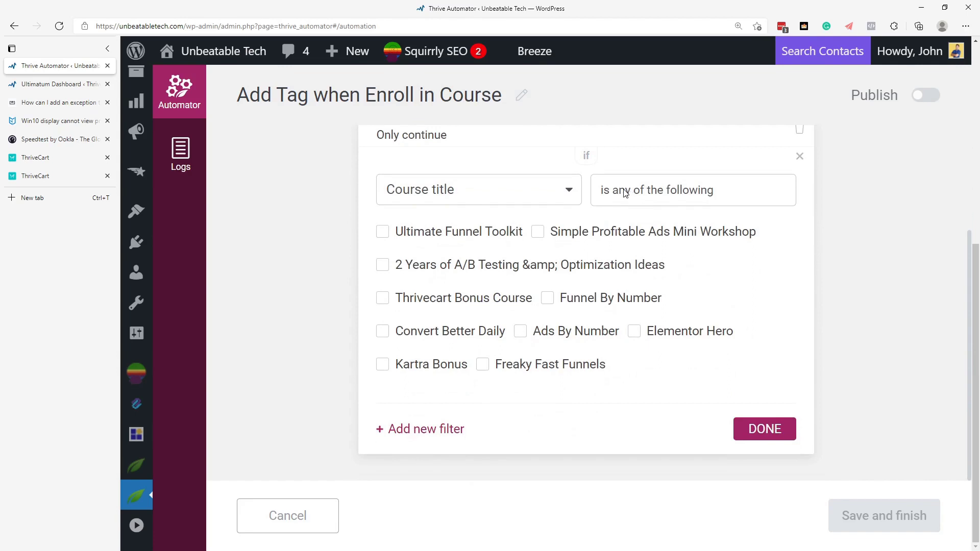
{"action": "left_click", "coordinate": [382, 236]}
{"action": "left_click", "coordinate": [537, 233]}
{"action": "left_click", "coordinate": [383, 266]}
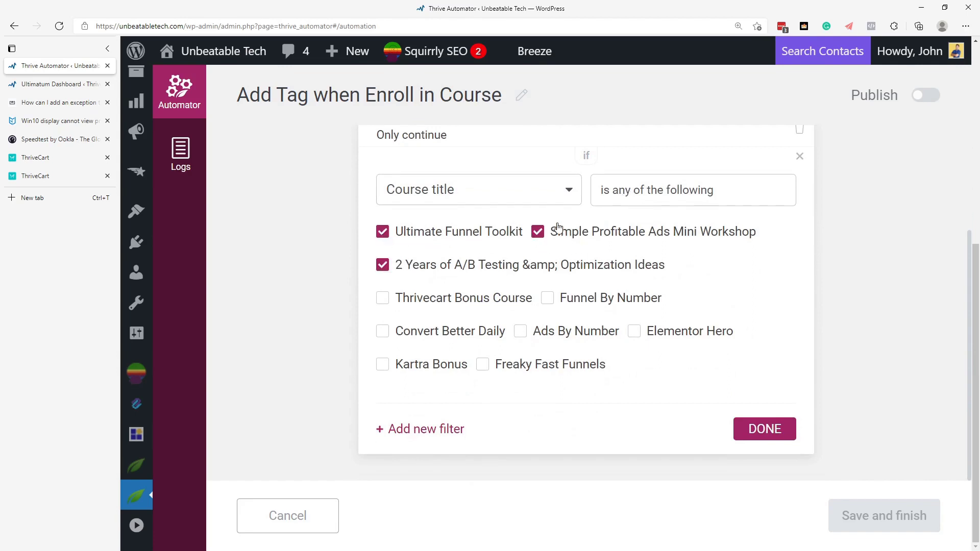
{"action": "left_click", "coordinate": [537, 233]}
{"action": "left_click", "coordinate": [383, 265]}
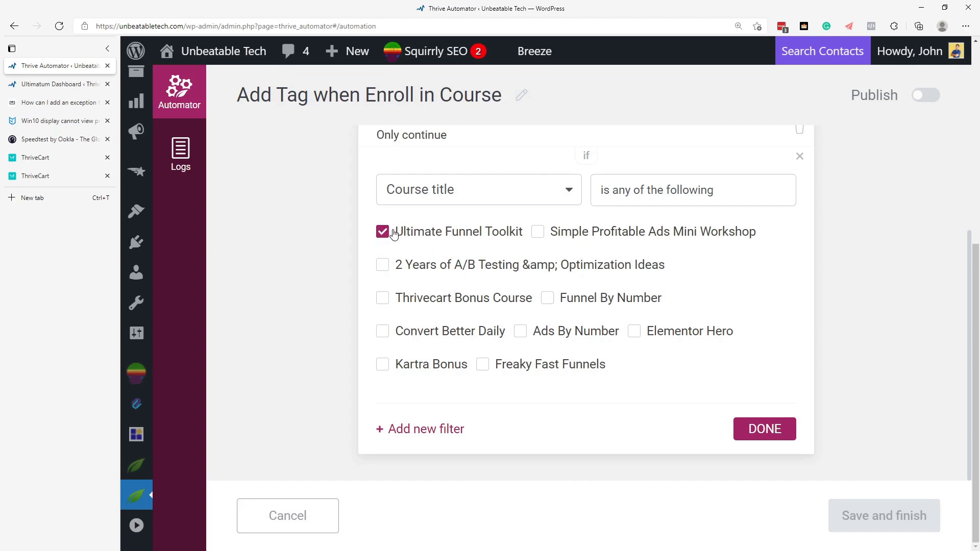
{"action": "left_click", "coordinate": [783, 433]}
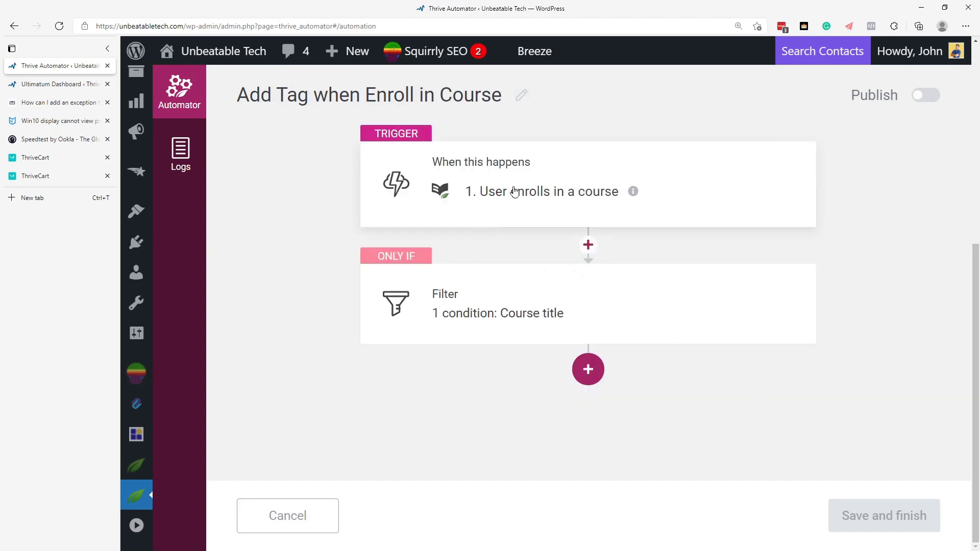
- Add a "Tag user in autoresponder" action after the filter, using FluentCRM and the tag "Ultimate Funnel Toolkit"
{"action": "left_click", "coordinate": [596, 370]}
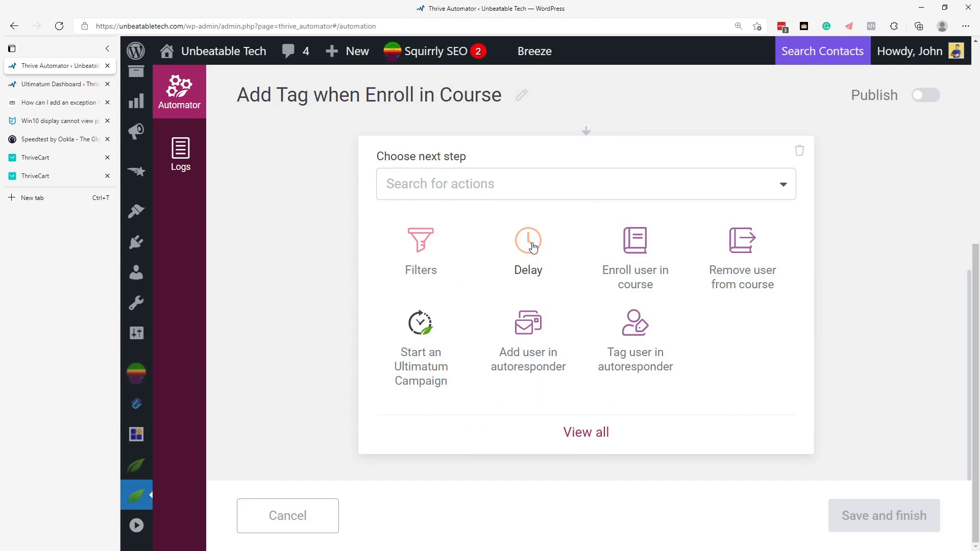
{"action": "left_click", "coordinate": [632, 341]}
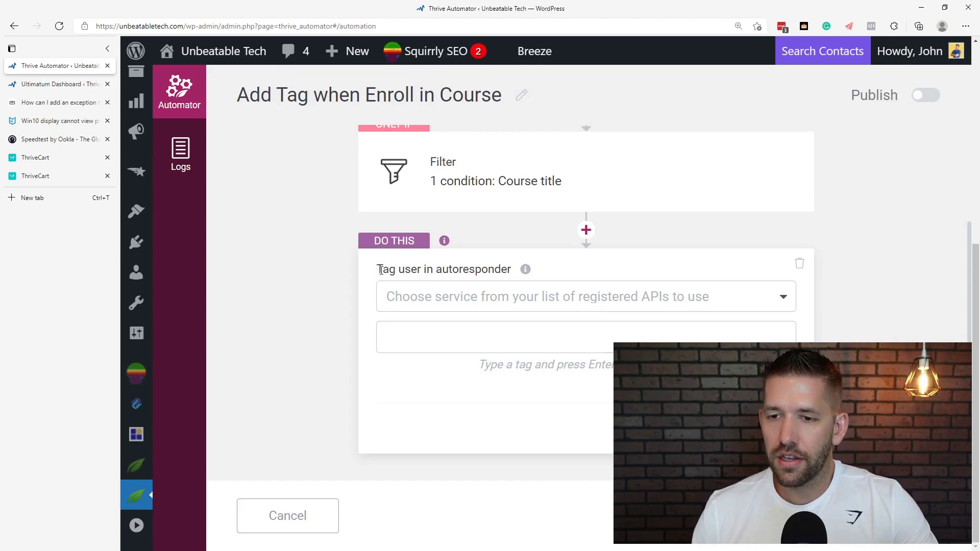
{"action": "left_click", "coordinate": [439, 298]}
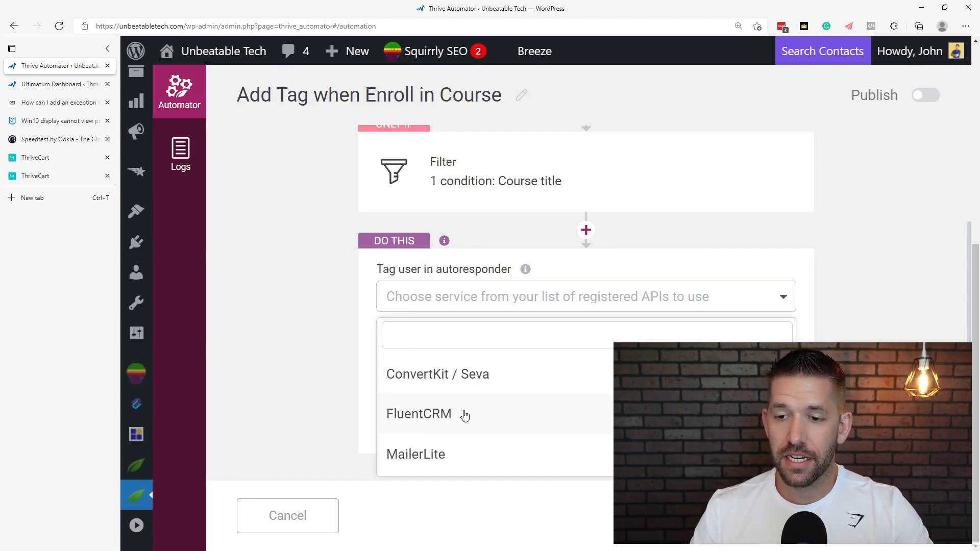
{"action": "left_click", "coordinate": [432, 425]}
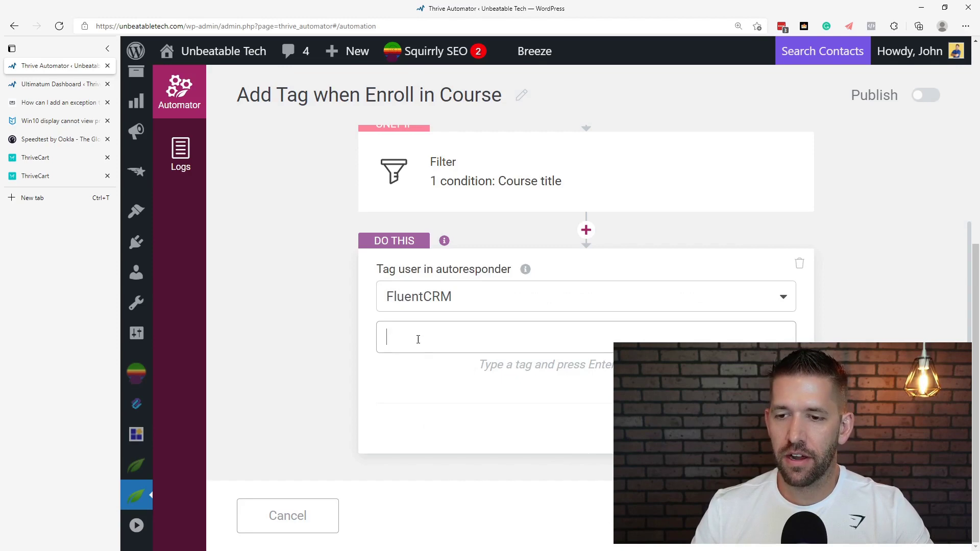
{"action": "type", "text": "Ul"}
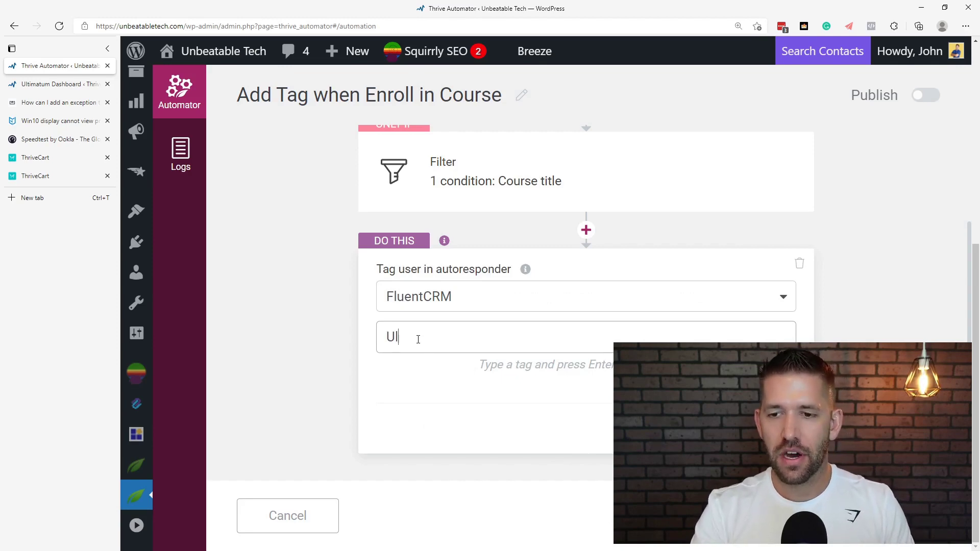
{"action": "type", "text": "timate Funnel Toolkit"}
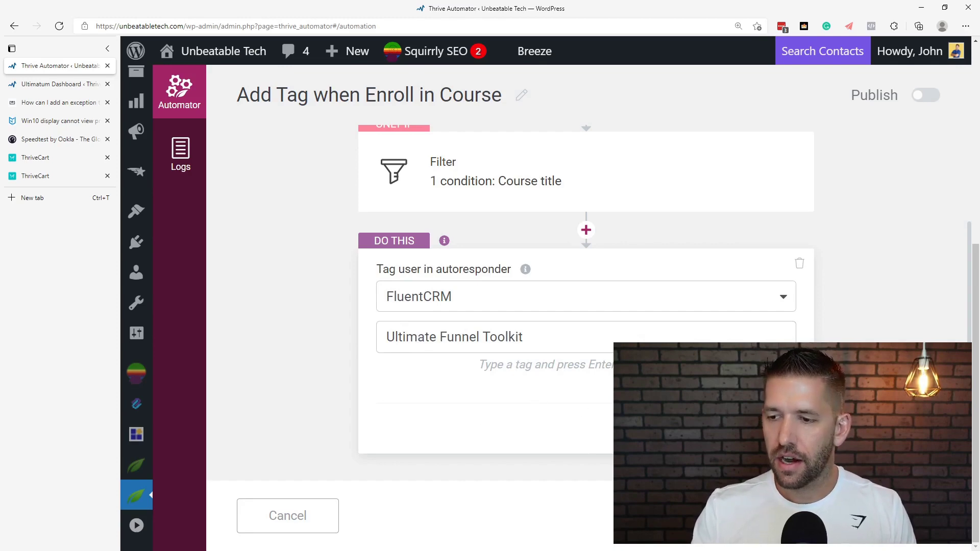
{"action": "key", "text": "Return"}
{"action": "scroll", "coordinate": [605, 226], "scroll_direction": "up", "scroll_amount": 1}
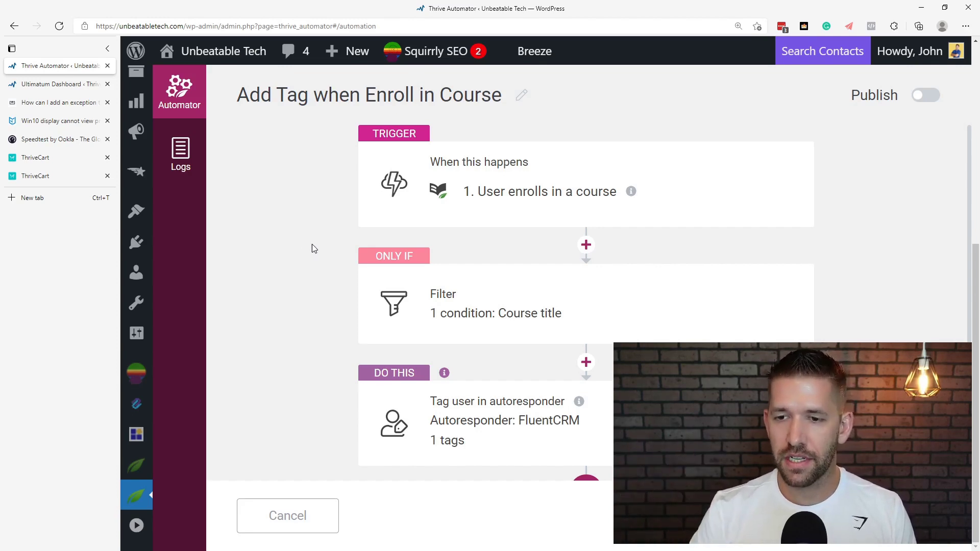
{"action": "scroll", "coordinate": [313, 246], "scroll_direction": "down", "scroll_amount": 1}
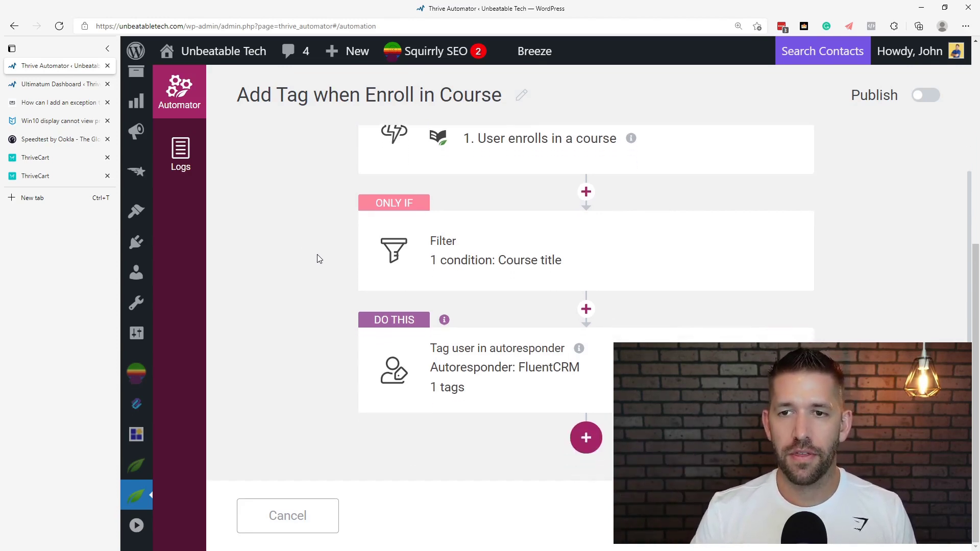
{"action": "scroll", "coordinate": [317, 258], "scroll_direction": "up", "scroll_amount": 1}
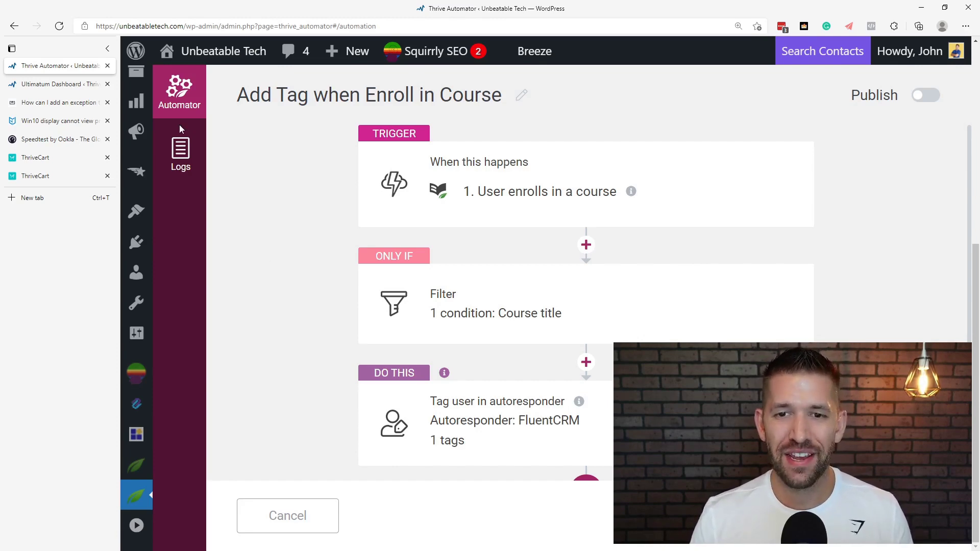
- Open the FluentCRM settings in a separate tab and examine the Incoming Web Hooks at a reduced page zoom
{"action": "scroll", "coordinate": [136, 204], "scroll_direction": "up", "scroll_amount": 5}
{"action": "scroll", "coordinate": [137, 204], "scroll_direction": "up", "scroll_amount": 3}
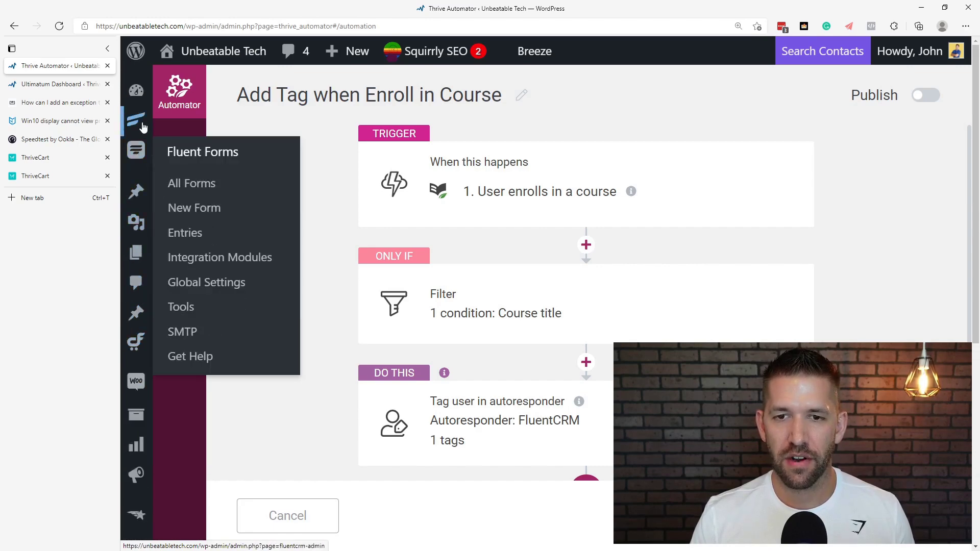
{"action": "mouse_move", "coordinate": [136, 119]}
{"action": "middle_click", "coordinate": [189, 301]}
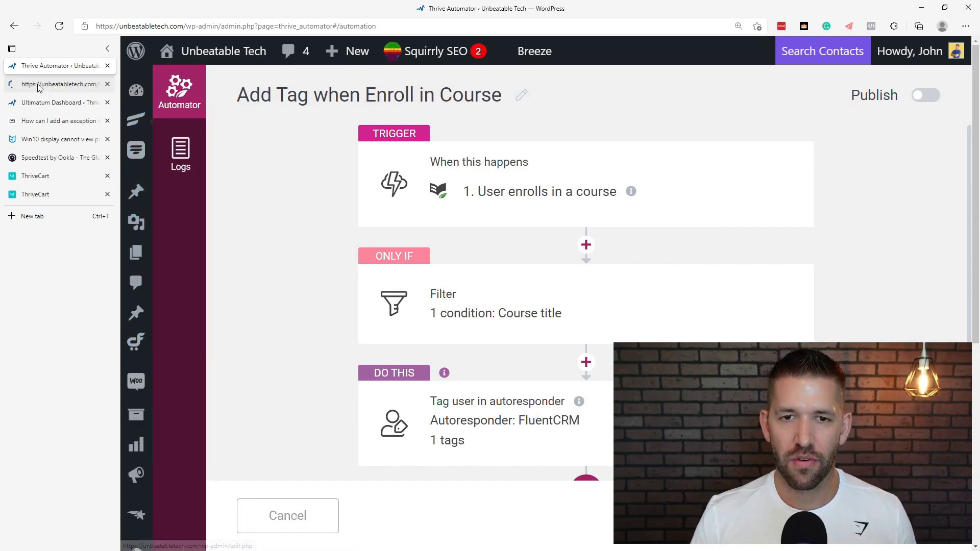
{"action": "left_click", "coordinate": [61, 83]}
{"action": "scroll", "coordinate": [410, 252], "scroll_direction": "down", "scroll_amount": 5}
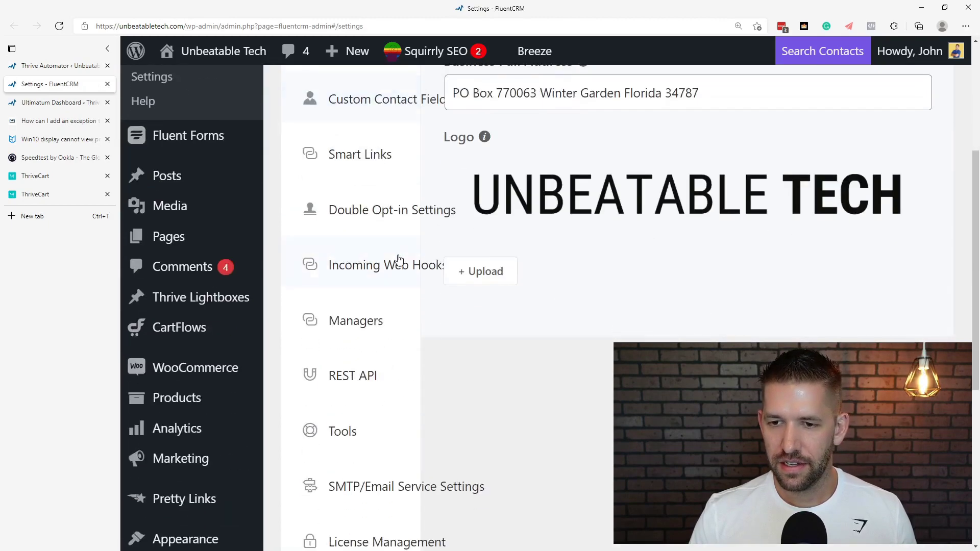
{"action": "left_click", "coordinate": [372, 263]}
{"action": "key", "text": "ctrl+minus"}
{"action": "key", "text": "ctrl+minus"}
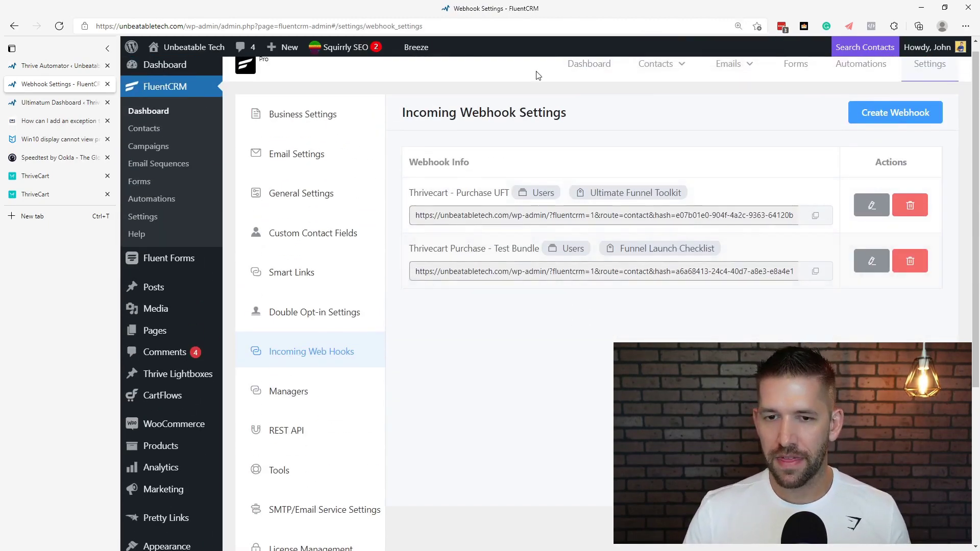
- View the Integrately website in a new tab, then return to the FluentCRM webhook settings
{"action": "key", "text": "ctrl+t"}
{"action": "type", "text": "integra"}
{"action": "key", "text": "Return"}
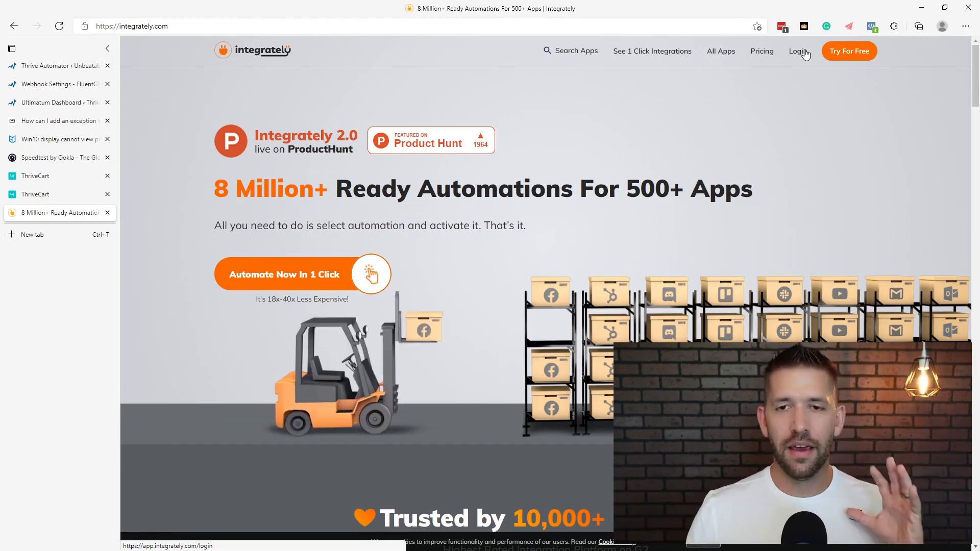
{"action": "left_click", "coordinate": [38, 85]}
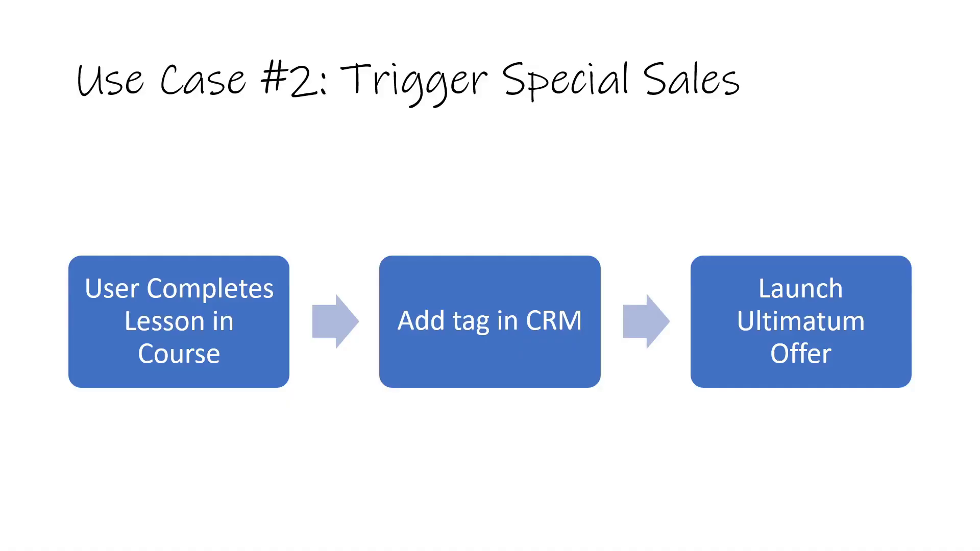
- End the PowerPoint slideshow, switch back to the browser and load Thrive Automator in the FluentCRM tab
{"action": "key", "text": "Escape"}
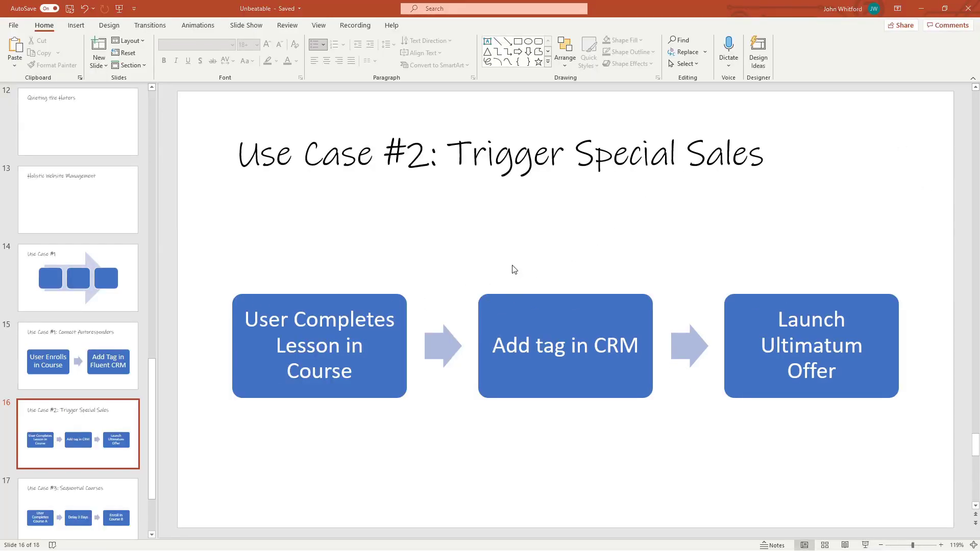
{"action": "key", "text": "alt+Tab"}
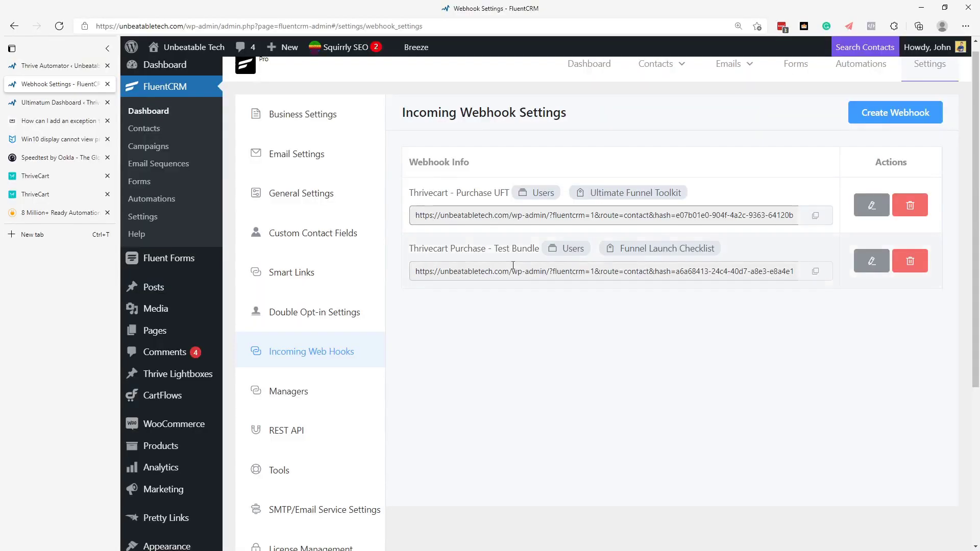
{"action": "scroll", "coordinate": [177, 219], "scroll_direction": "down", "scroll_amount": 5}
{"action": "mouse_move", "coordinate": [174, 511]}
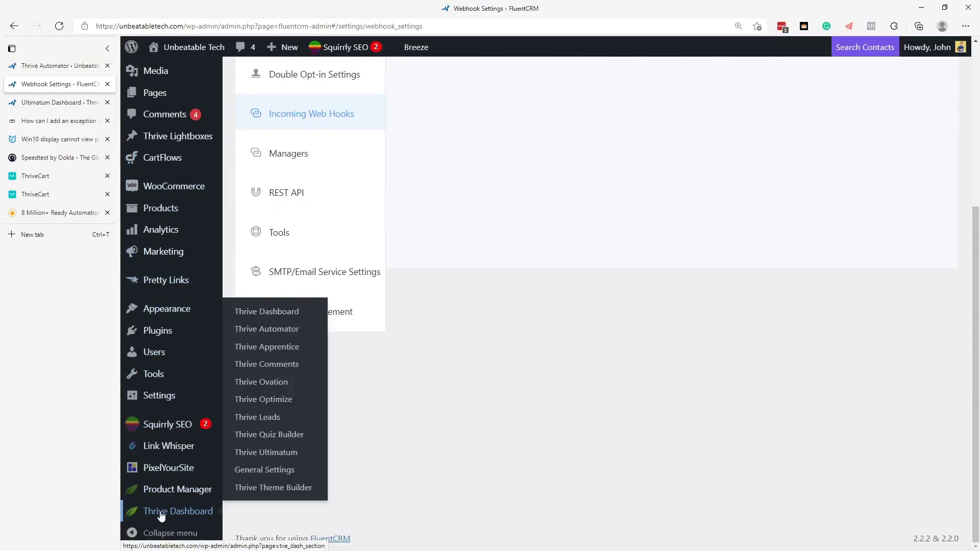
{"action": "left_click", "coordinate": [258, 329]}
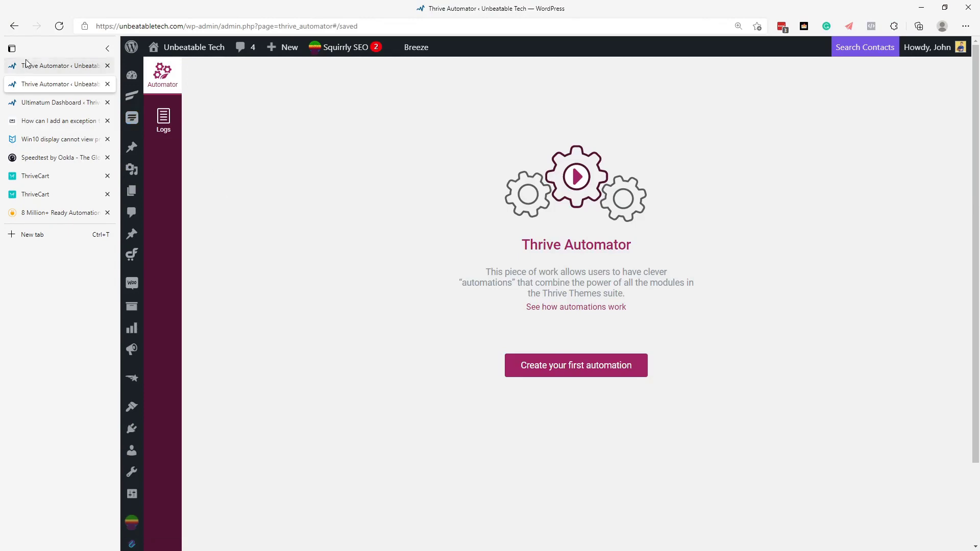
- Return to the tab with the unsaved automation "Add Tag when Enroll in Course", save it and publish it
{"action": "left_click", "coordinate": [27, 63]}
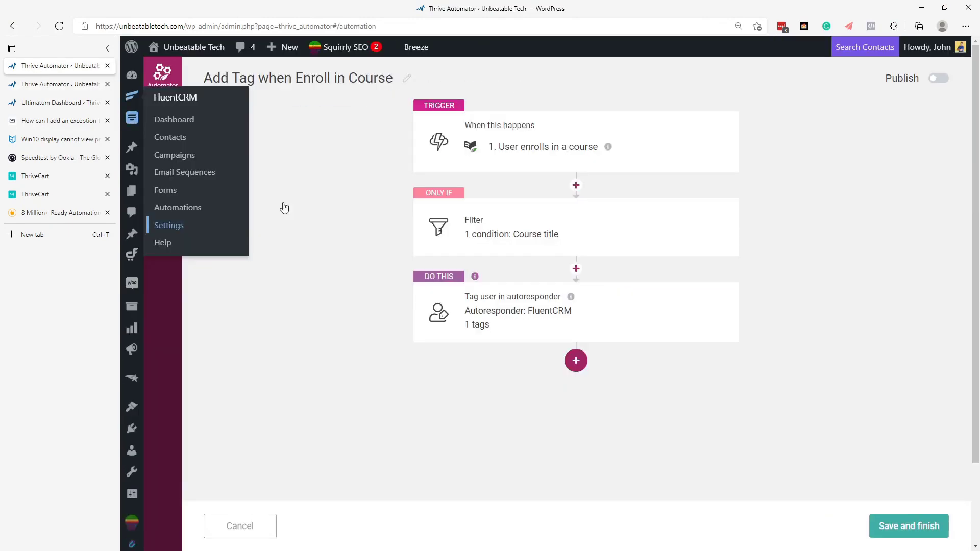
{"action": "left_click", "coordinate": [918, 533]}
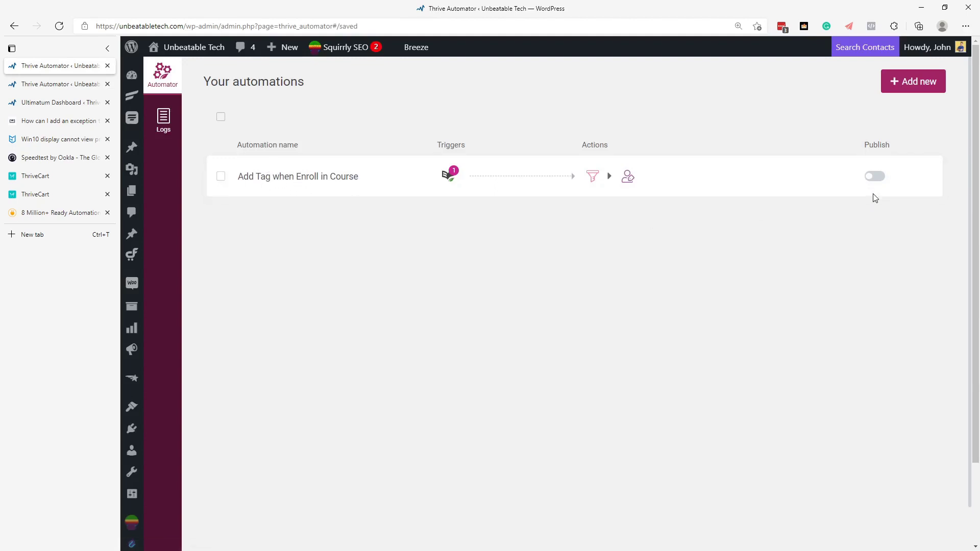
{"action": "left_click", "coordinate": [878, 178]}
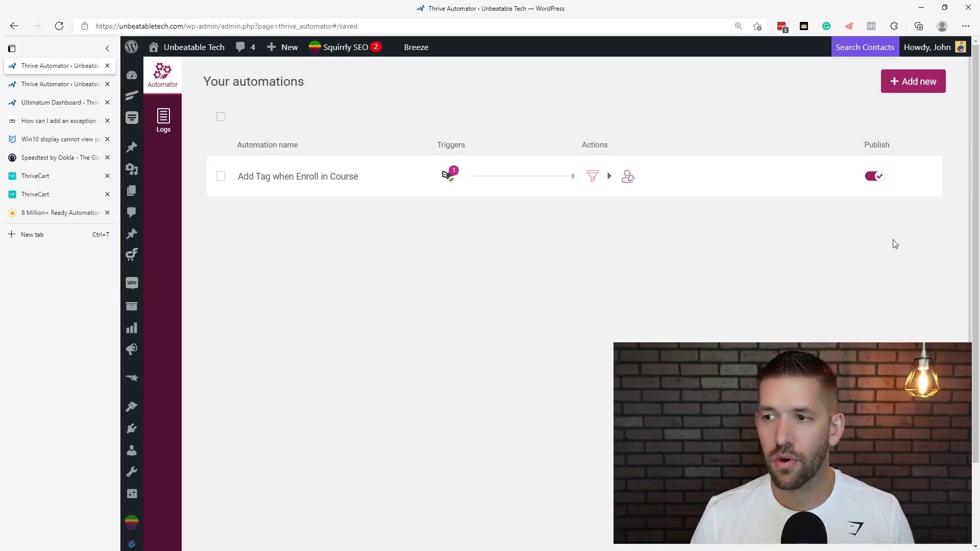
{"action": "left_click", "coordinate": [927, 176]}
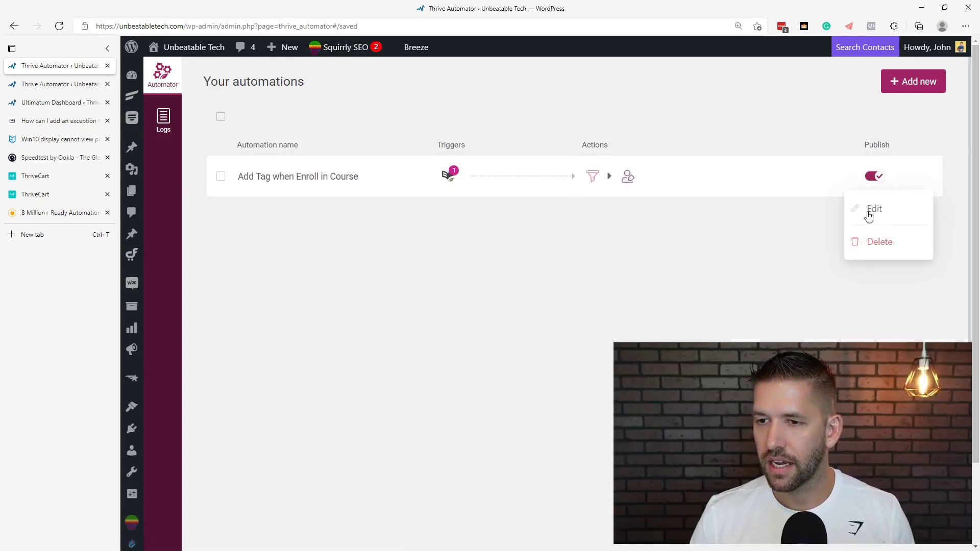
{"action": "left_click", "coordinate": [602, 279]}
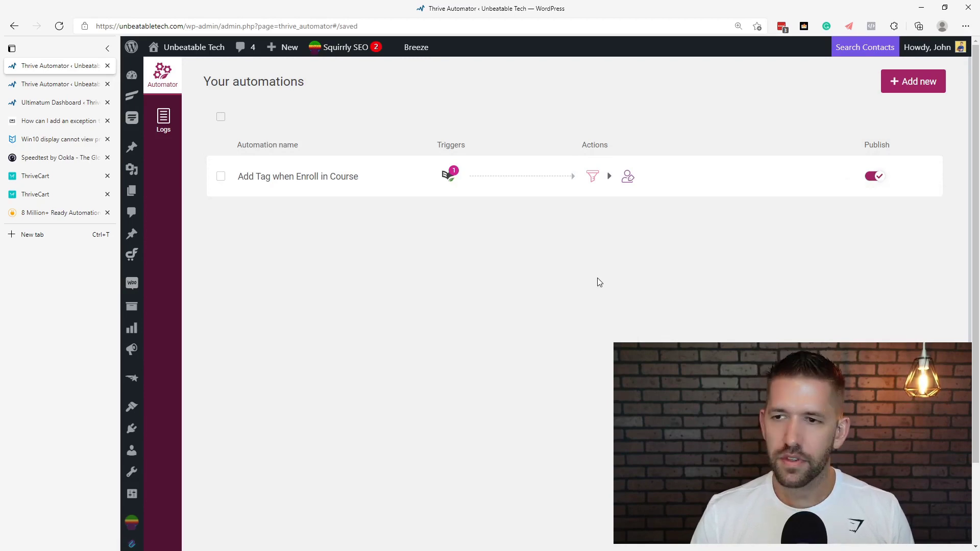
- Create a new automation triggered when a user completes a lesson or module in a course
{"action": "left_click", "coordinate": [896, 84]}
{"action": "left_click", "coordinate": [561, 146]}
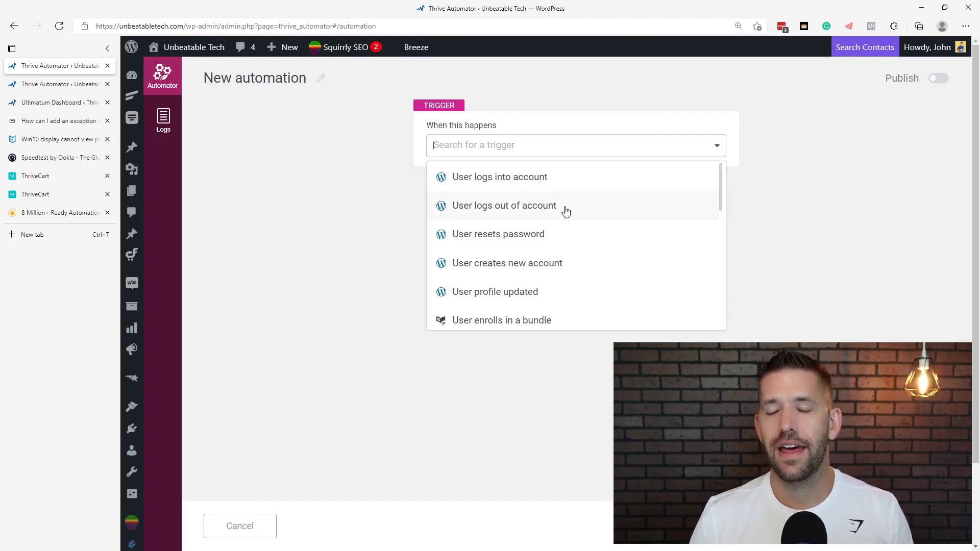
{"action": "scroll", "coordinate": [565, 212], "scroll_direction": "down", "scroll_amount": 3}
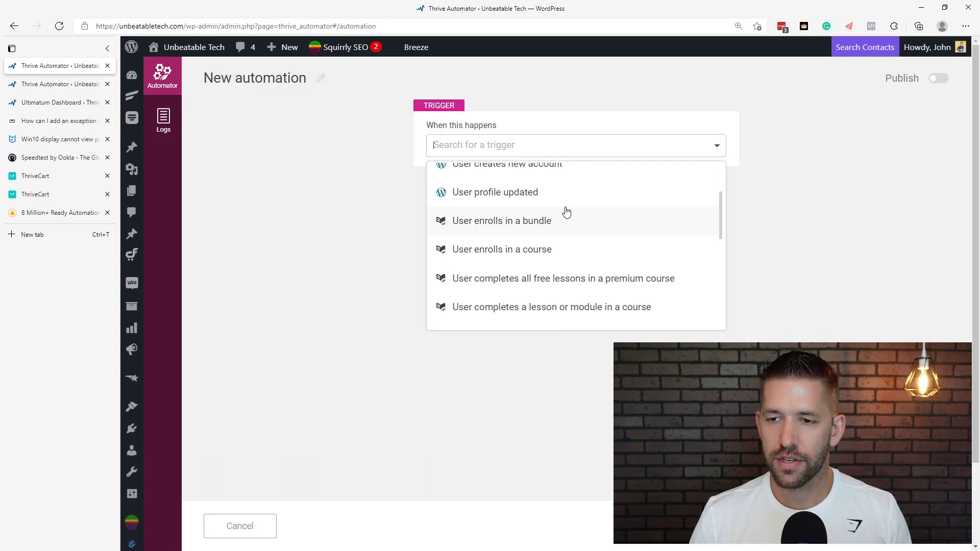
{"action": "scroll", "coordinate": [565, 211], "scroll_direction": "down", "scroll_amount": 3}
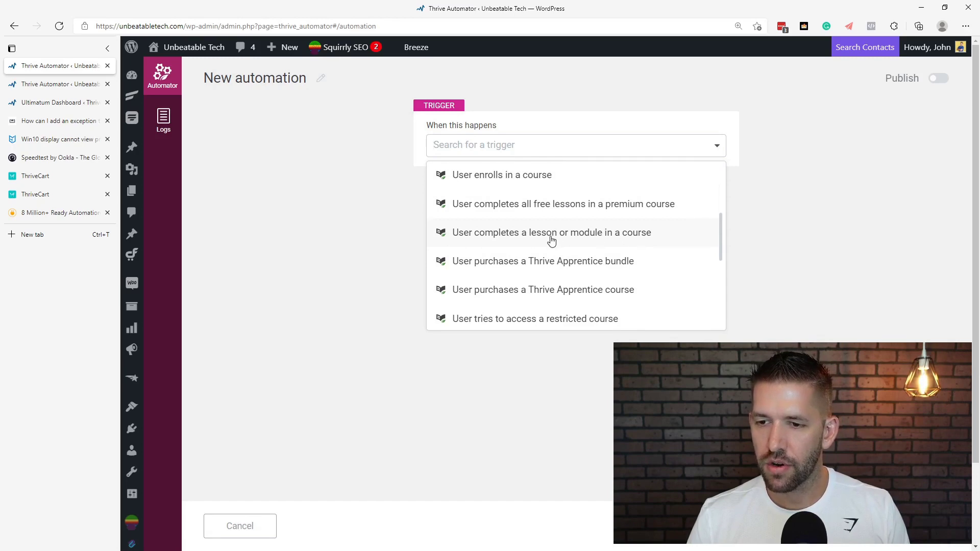
{"action": "scroll", "coordinate": [525, 236], "scroll_direction": "down", "scroll_amount": 1}
{"action": "scroll", "coordinate": [521, 237], "scroll_direction": "up", "scroll_amount": 1}
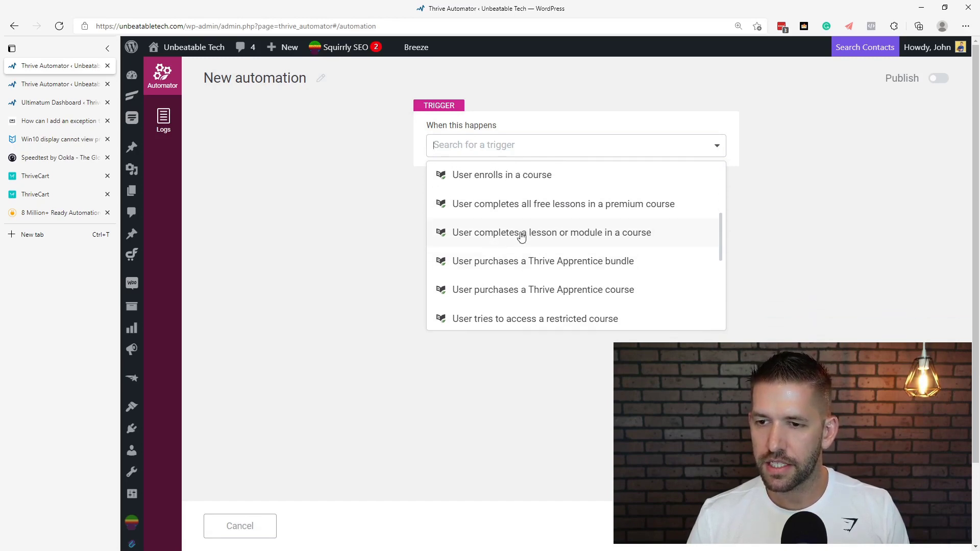
{"action": "left_click", "coordinate": [489, 234]}
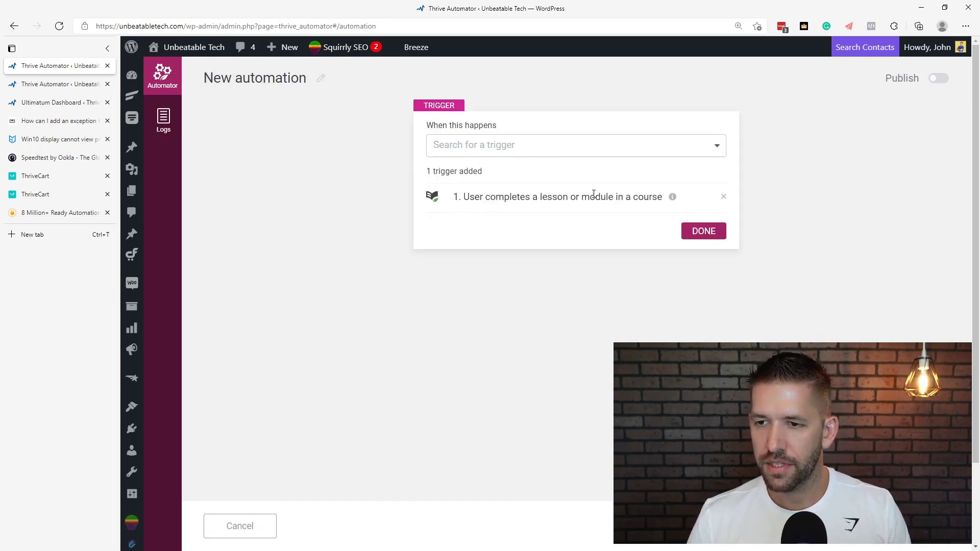
{"action": "left_click", "coordinate": [701, 232]}
- Add a filter below the trigger that only continues on the Module title field
{"action": "left_click", "coordinate": [562, 190]}
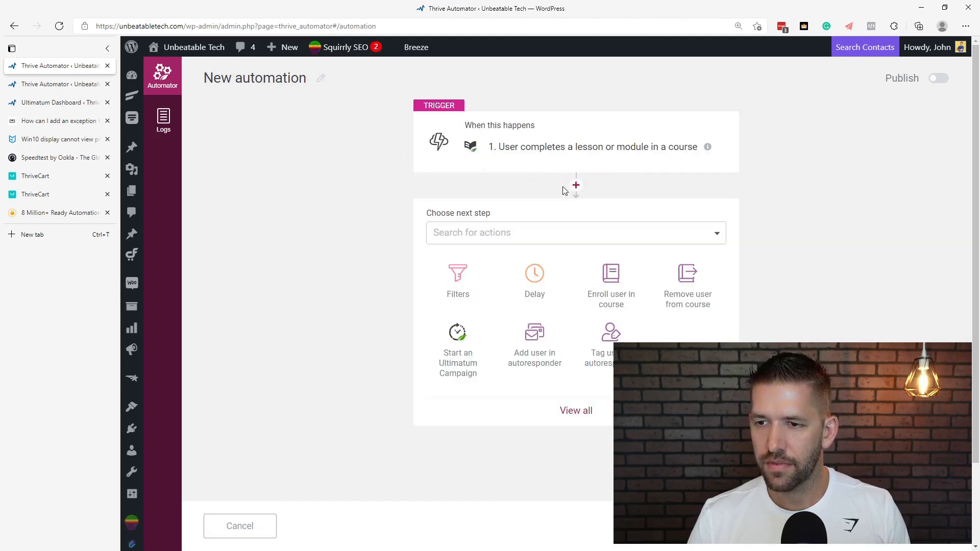
{"action": "left_click", "coordinate": [460, 278]}
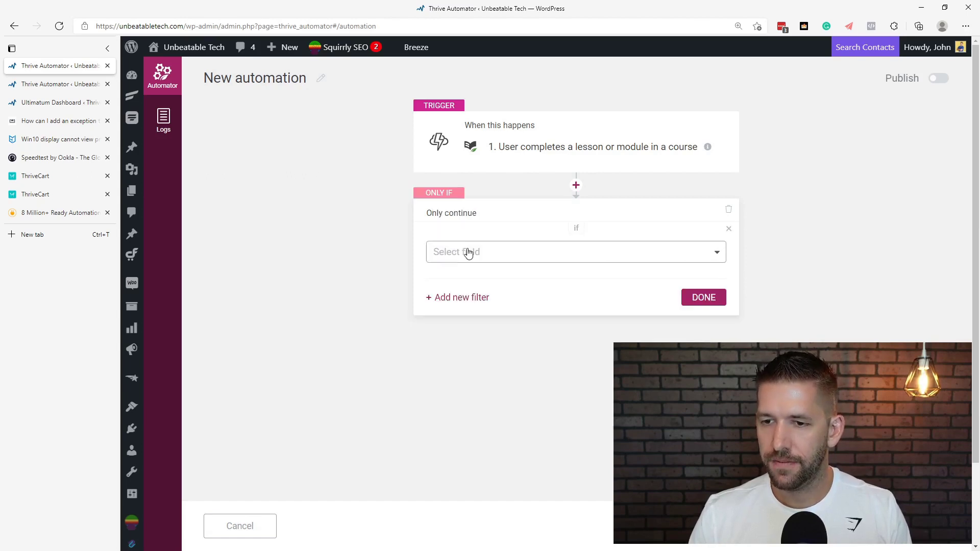
{"action": "left_click", "coordinate": [468, 253]}
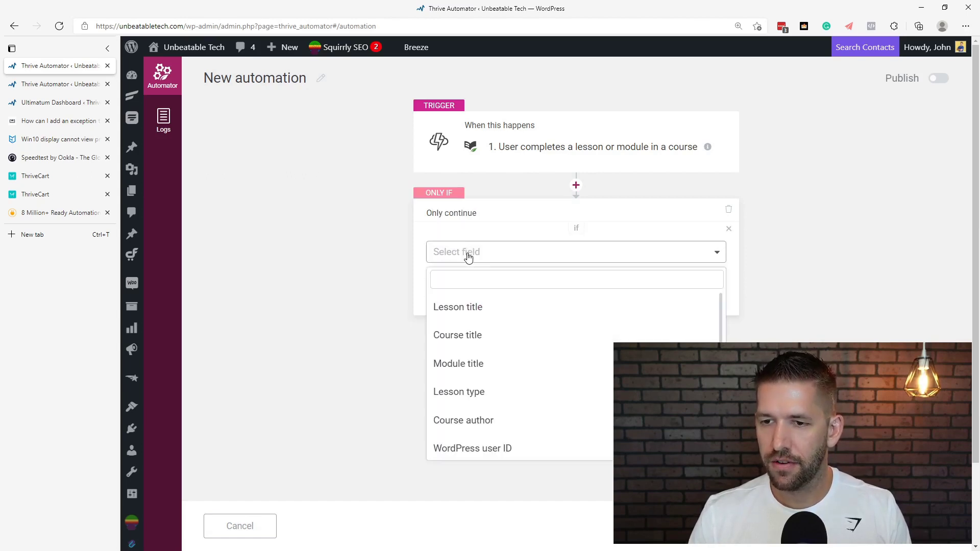
{"action": "left_click", "coordinate": [499, 375]}
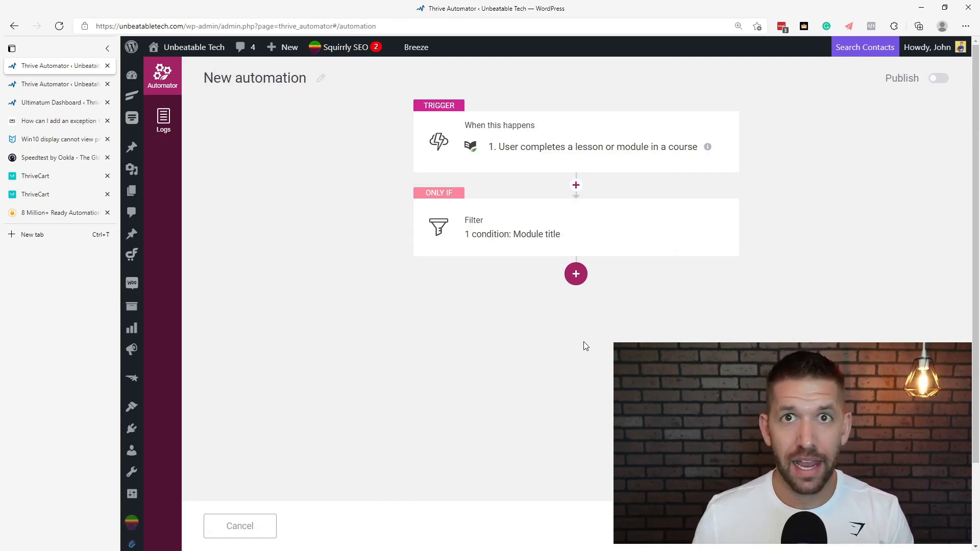
- Add a Tag user in autoresponder action after the filter, using FluentCRM with the tag "Special Offer"
{"action": "left_click", "coordinate": [582, 279]}
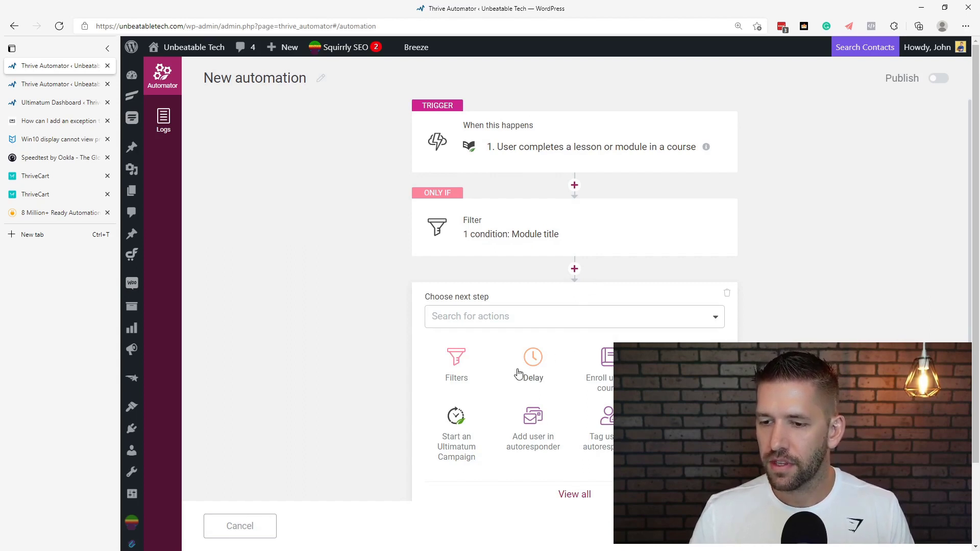
{"action": "left_click", "coordinate": [581, 446]}
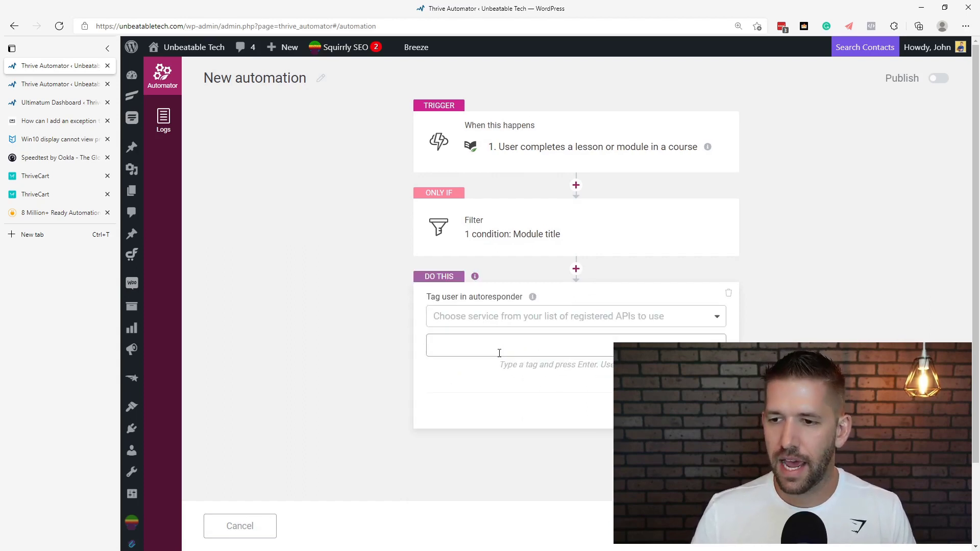
{"action": "left_click", "coordinate": [504, 322]}
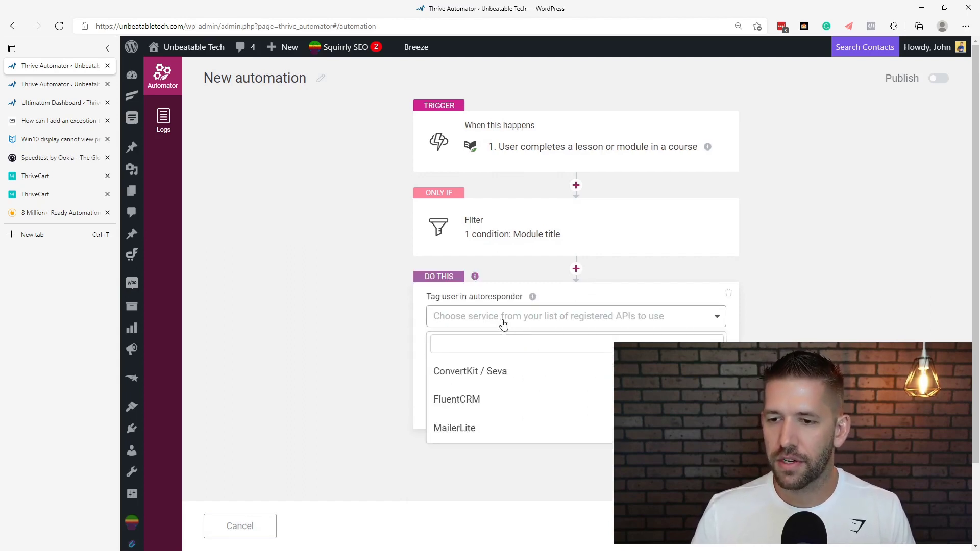
{"action": "left_click", "coordinate": [464, 406]}
{"action": "key", "text": "ctrl+plus"}
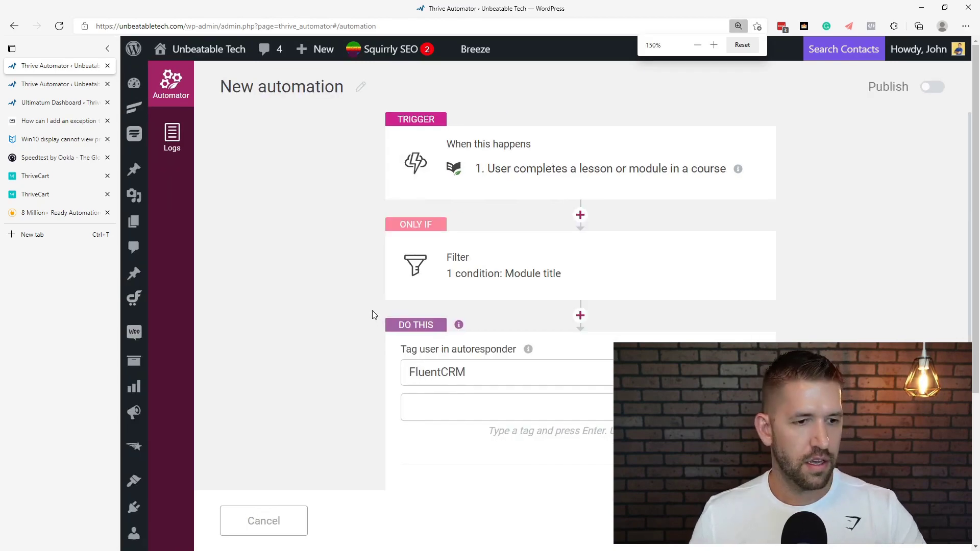
{"action": "scroll", "coordinate": [537, 311], "scroll_direction": "down", "scroll_amount": 1}
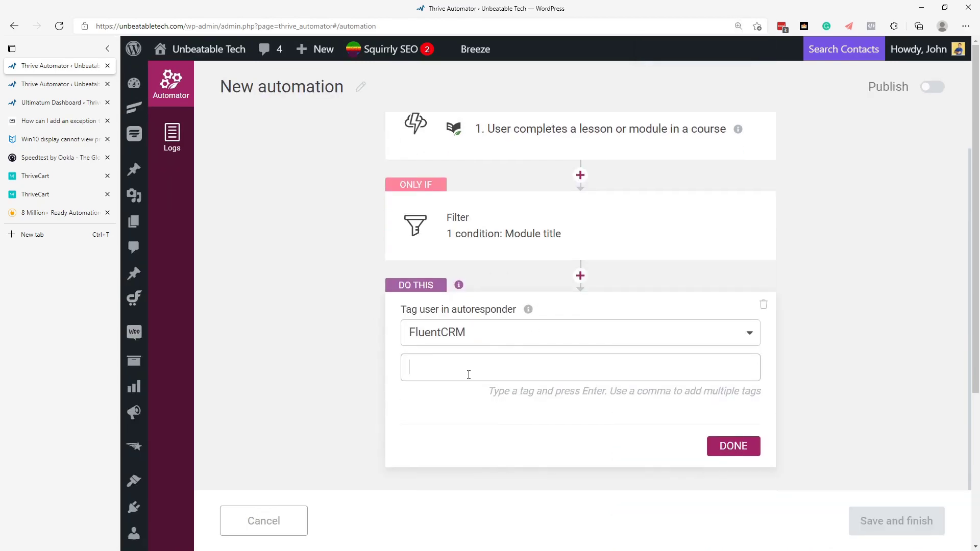
{"action": "type", "text": "Special Offer"}
{"action": "key", "text": "Return"}
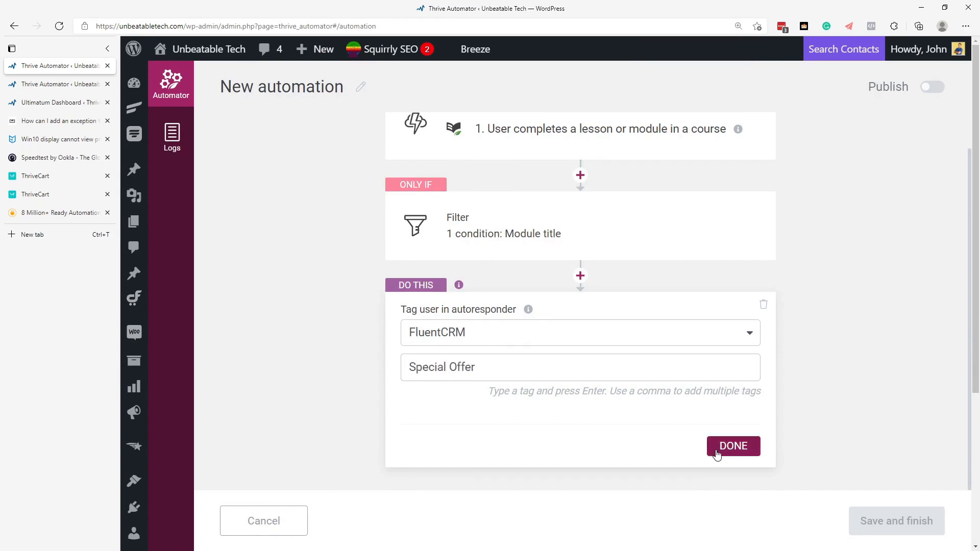
{"action": "left_click", "coordinate": [717, 449]}
- Add a Start an Ultimatum Campaign action after the tagging action, using the "2 Day Special Discount" campaign
{"action": "scroll", "coordinate": [524, 370], "scroll_direction": "down", "scroll_amount": 3}
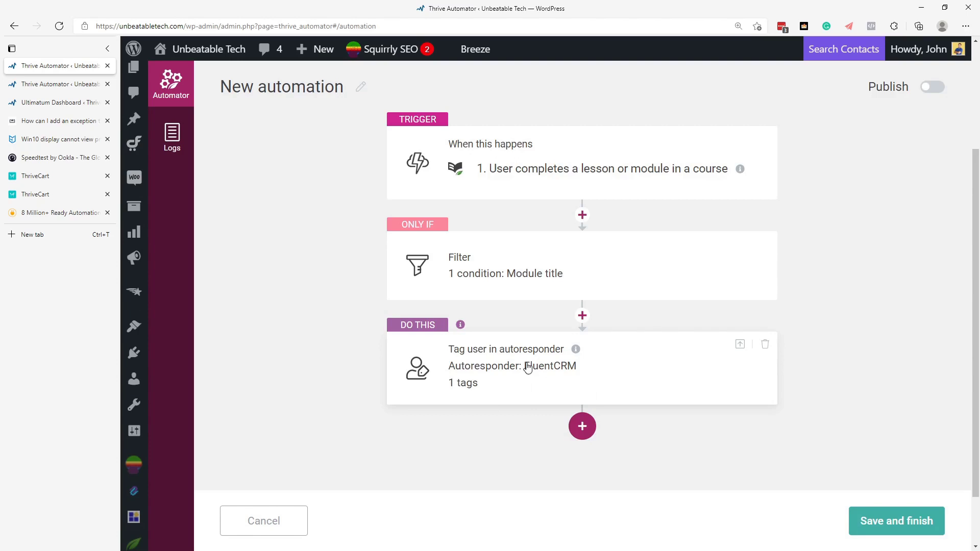
{"action": "left_click", "coordinate": [591, 435]}
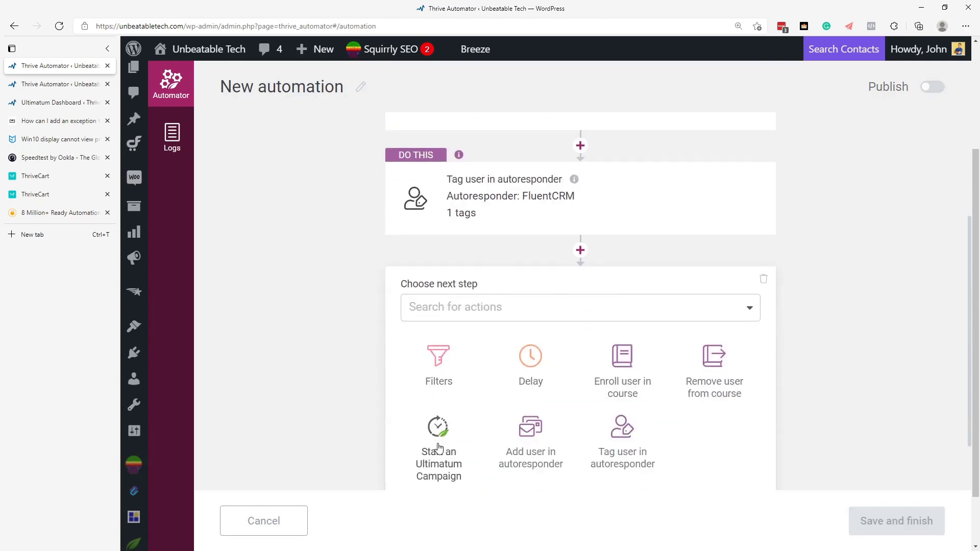
{"action": "left_click", "coordinate": [438, 448]}
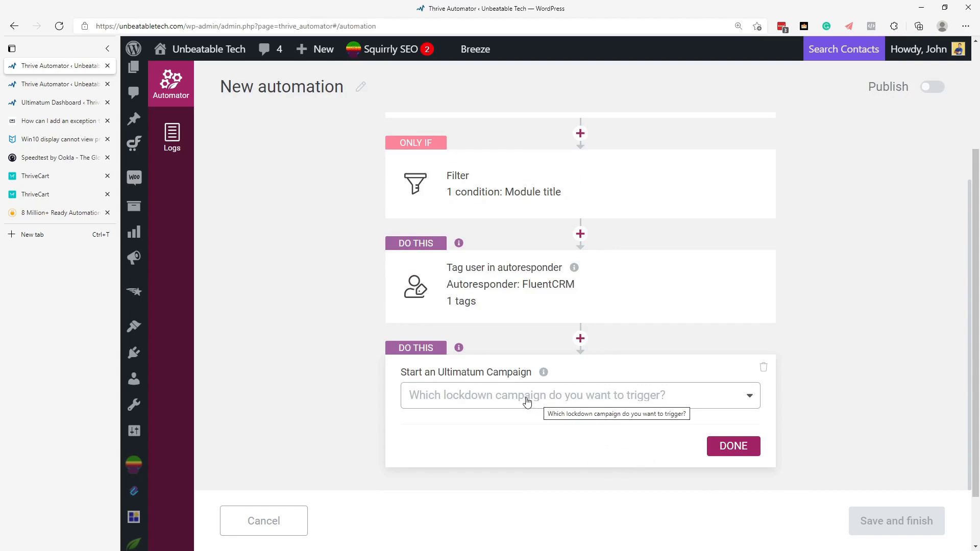
{"action": "left_click", "coordinate": [528, 403]}
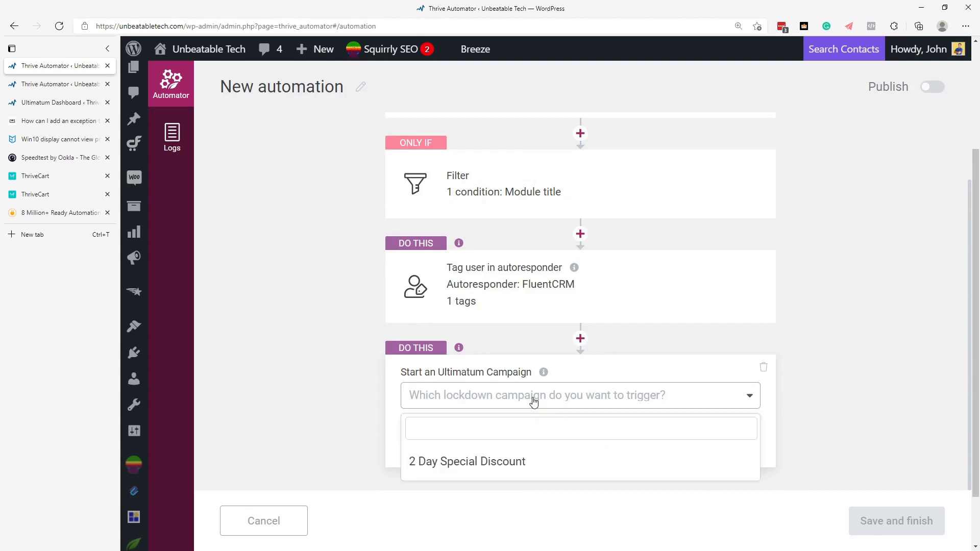
{"action": "left_click", "coordinate": [441, 465]}
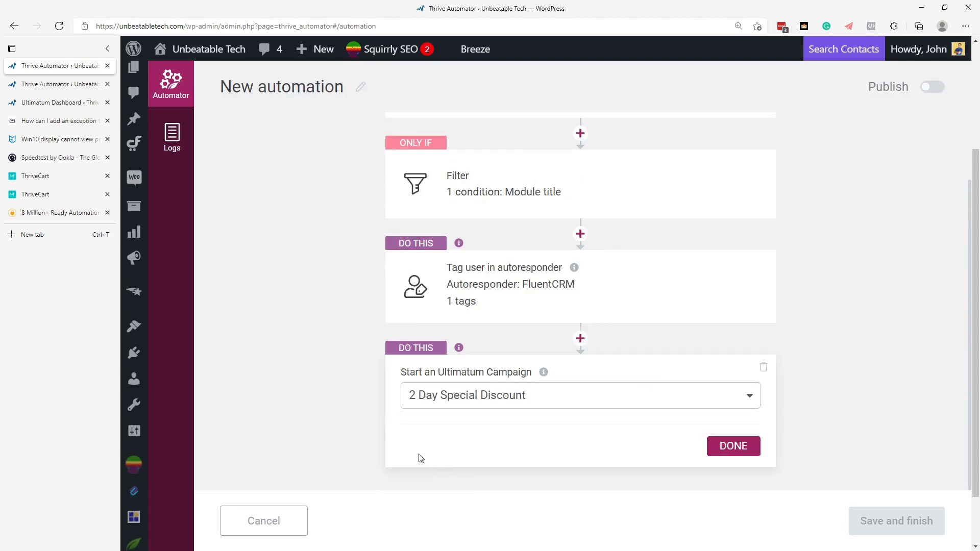
{"action": "left_click", "coordinate": [733, 446]}
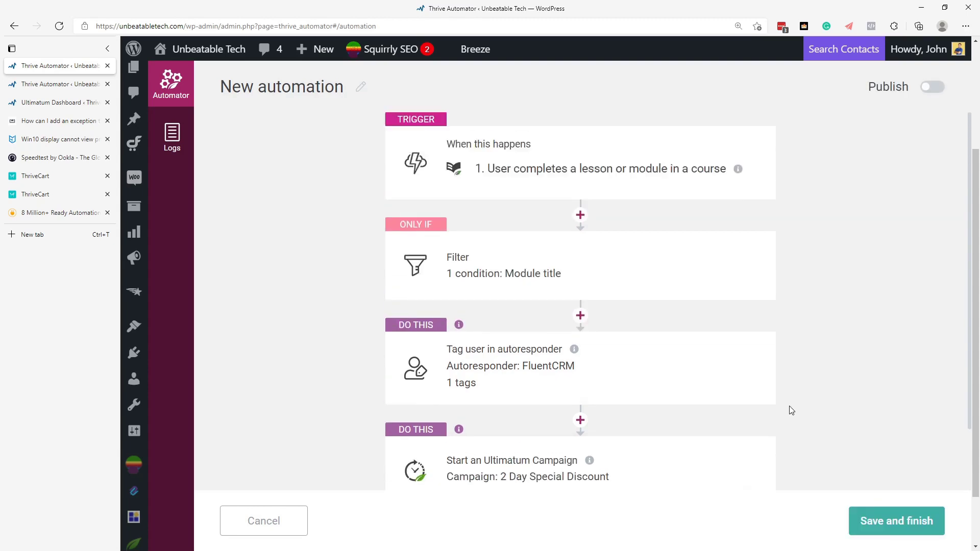
- Review the automation's whole sequence from the trigger through the filter to the two actions
{"action": "scroll", "coordinate": [789, 406], "scroll_direction": "up", "scroll_amount": 2}
{"action": "scroll", "coordinate": [788, 405], "scroll_direction": "down", "scroll_amount": 1}
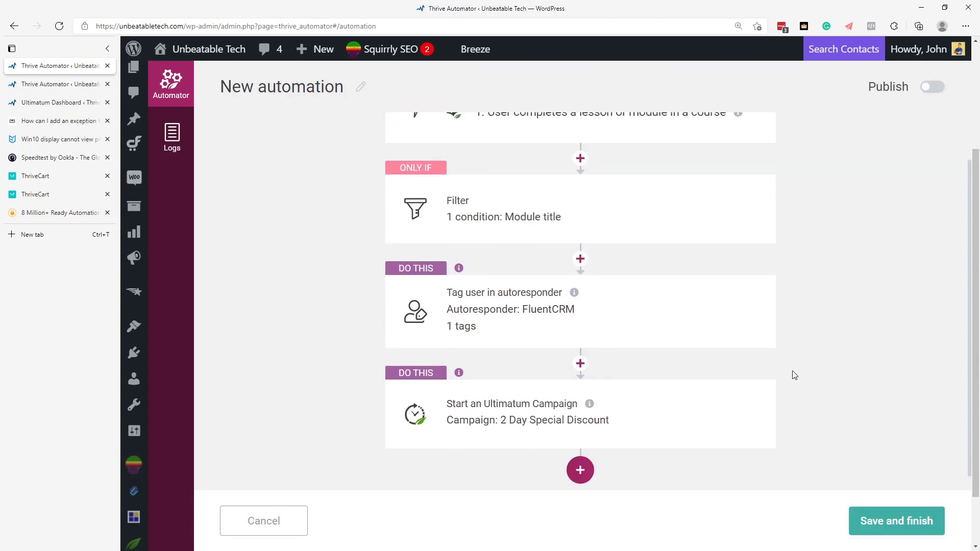
{"action": "scroll", "coordinate": [533, 203], "scroll_direction": "up", "scroll_amount": 1}
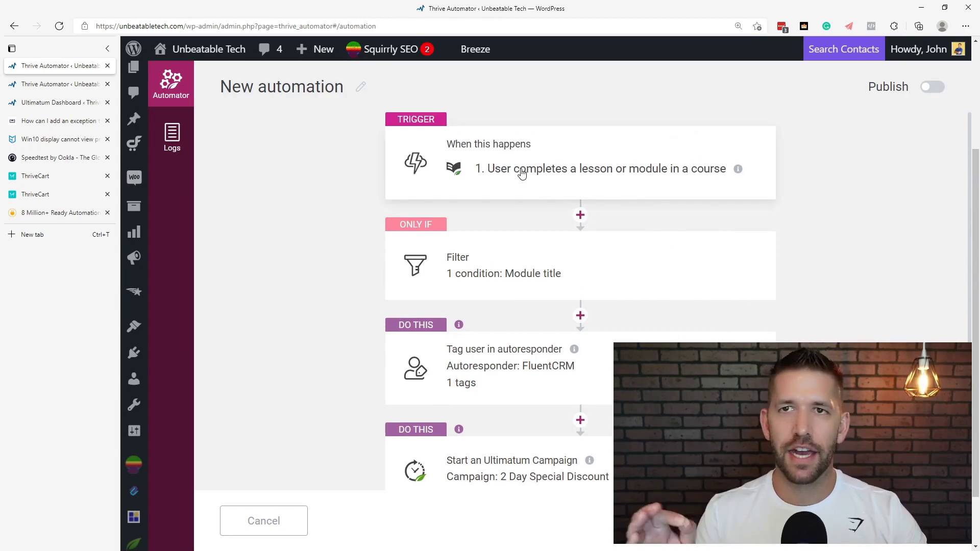
{"action": "scroll", "coordinate": [522, 176], "scroll_direction": "down", "scroll_amount": 2}
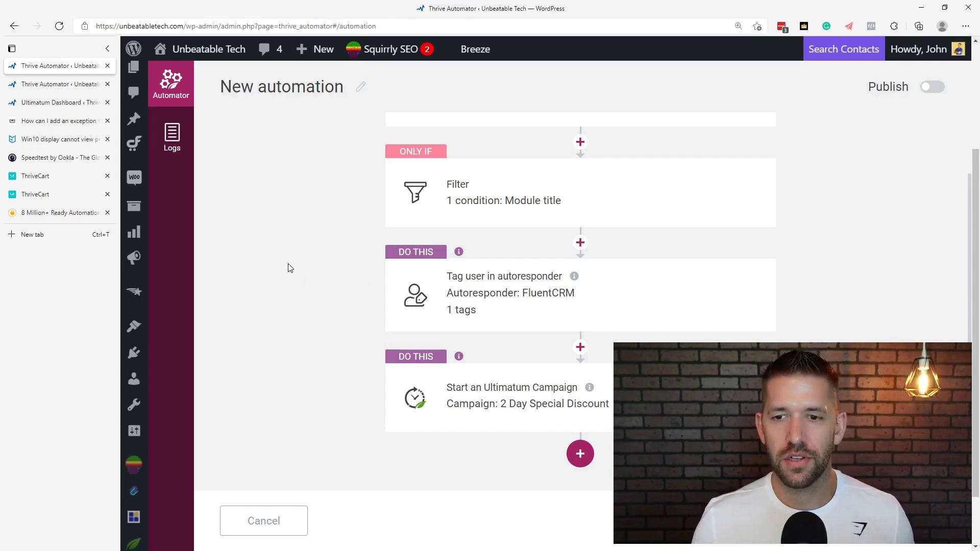
{"action": "scroll", "coordinate": [288, 265], "scroll_direction": "up", "scroll_amount": 2}
{"action": "scroll", "coordinate": [370, 359], "scroll_direction": "down", "scroll_amount": 2}
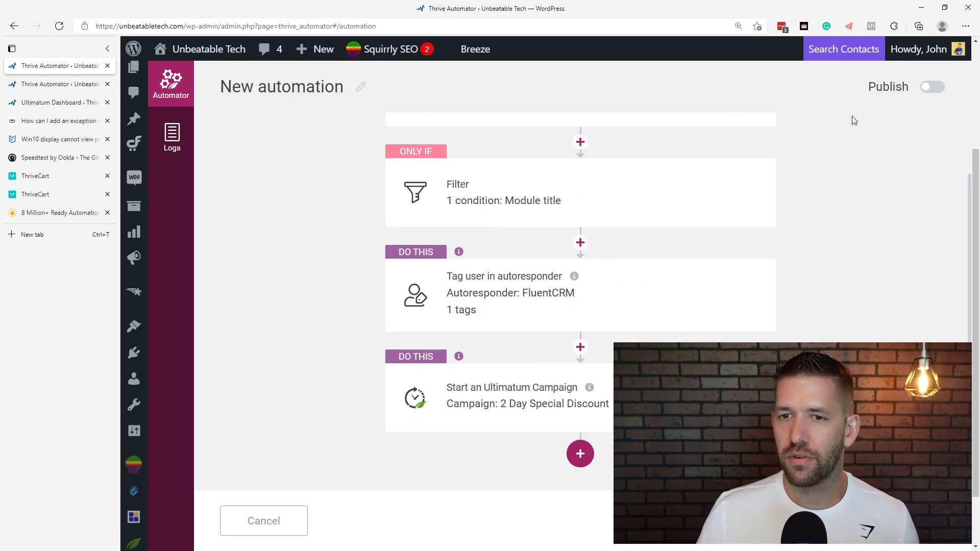
- Rename the automation as "Special 2 day campaign"
{"action": "left_click", "coordinate": [361, 87]}
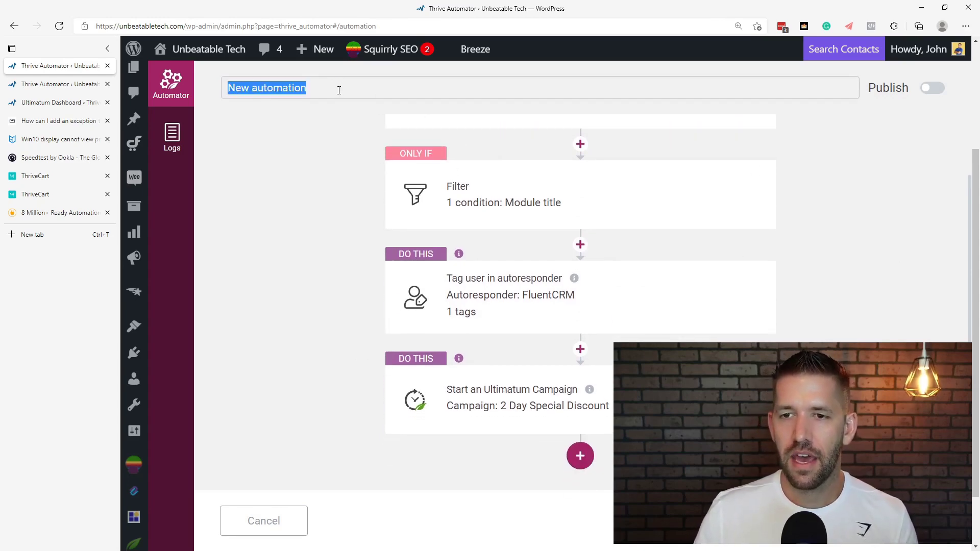
{"action": "type", "text": "Special "}
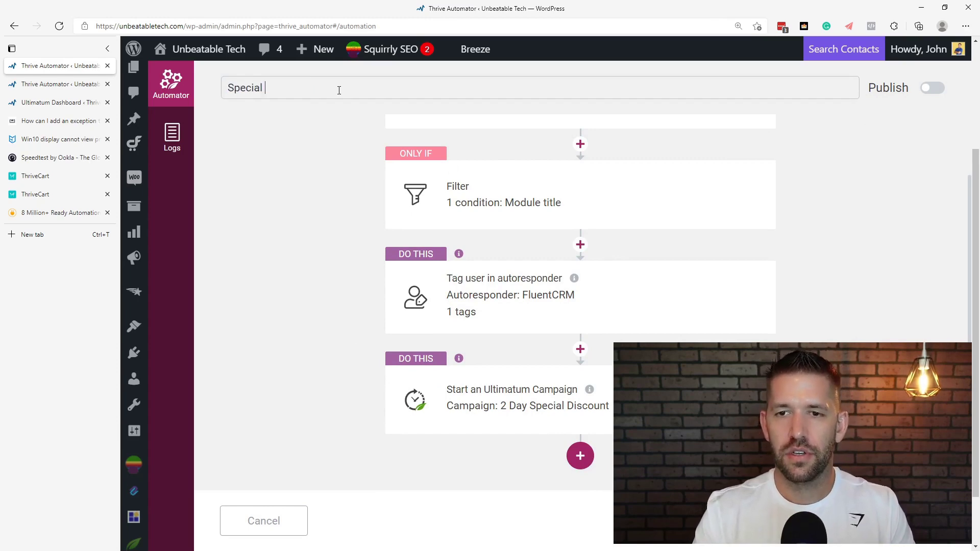
{"action": "type", "text": "2 day campaign"}
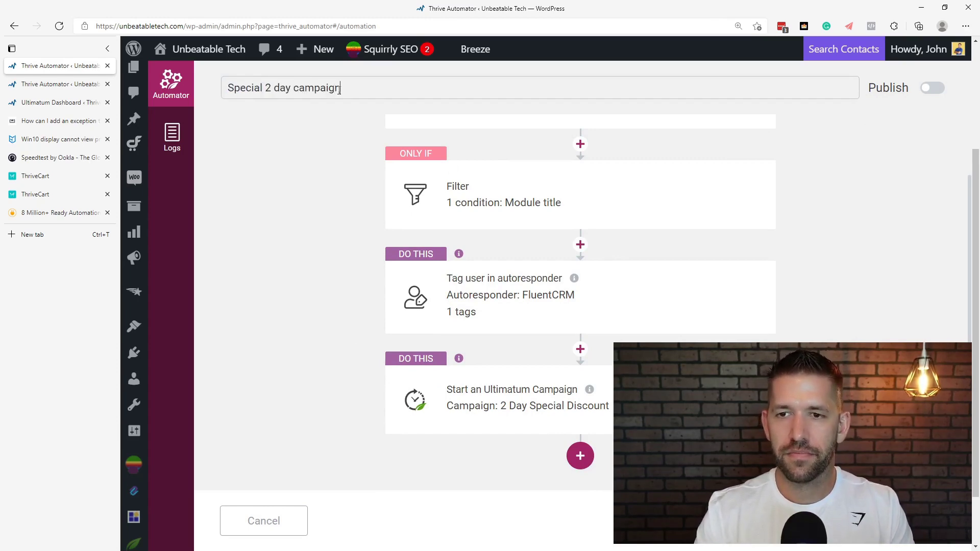
{"action": "key", "text": "Return"}
- Add a delay of 2 days after the Ultimatum campaign action and bring up the choices for the following step
{"action": "scroll", "coordinate": [341, 214], "scroll_direction": "down", "scroll_amount": 1}
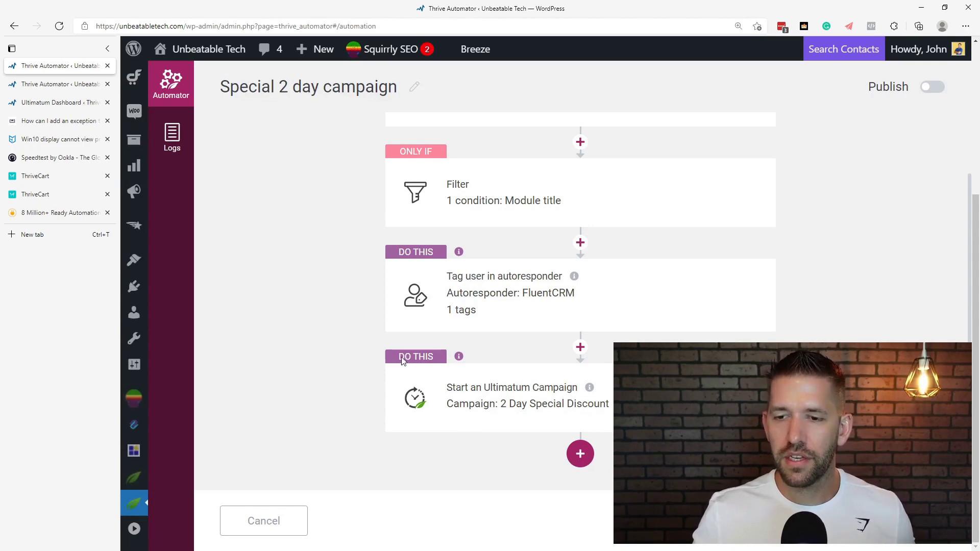
{"action": "left_click", "coordinate": [585, 459]}
{"action": "scroll", "coordinate": [596, 440], "scroll_direction": "down", "scroll_amount": 5}
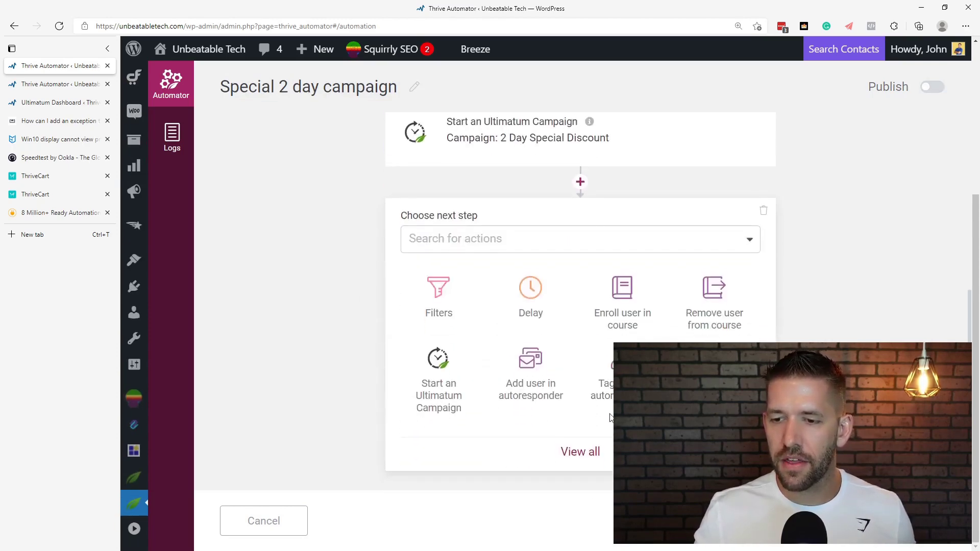
{"action": "left_click", "coordinate": [528, 295]}
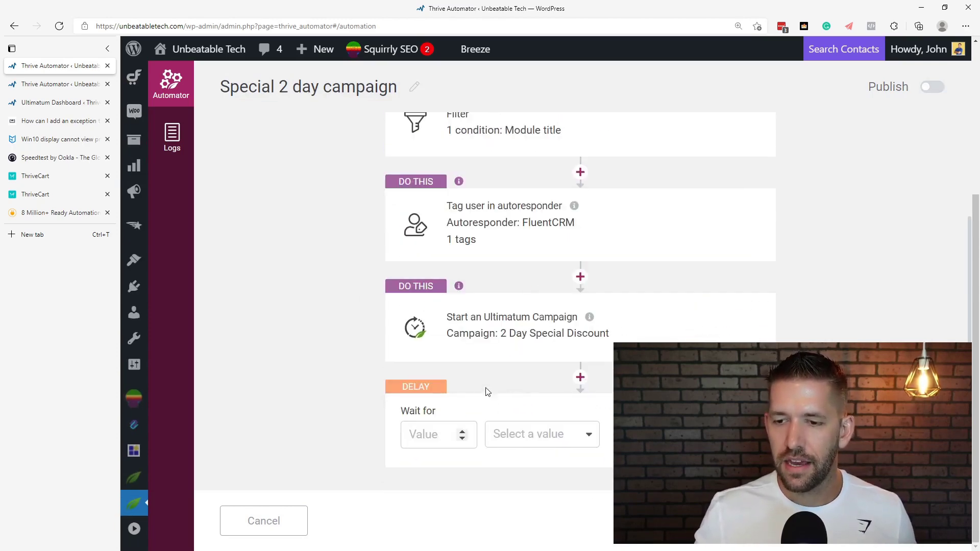
{"action": "left_click", "coordinate": [461, 431]}
{"action": "left_click", "coordinate": [462, 431]}
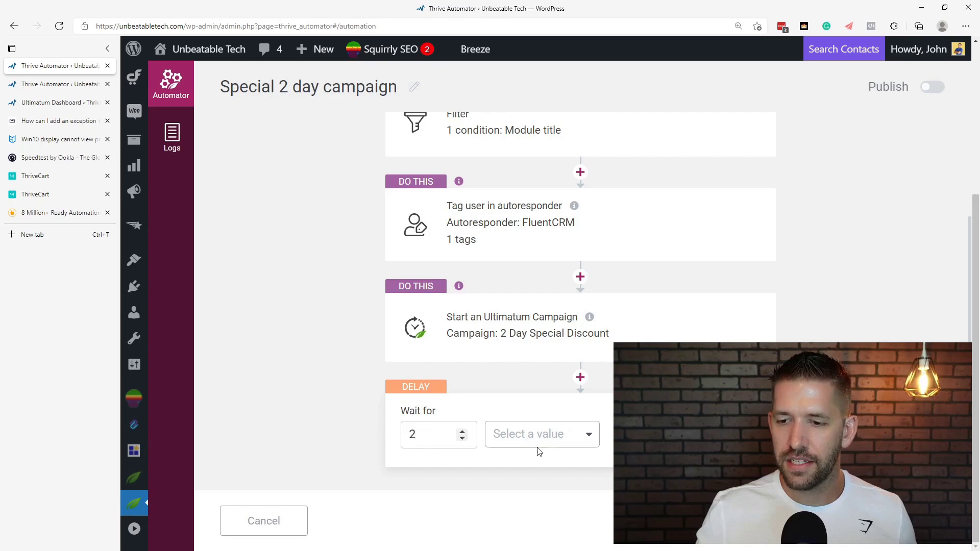
{"action": "left_click", "coordinate": [582, 447]}
{"action": "scroll", "coordinate": [581, 424], "scroll_direction": "down", "scroll_amount": 4}
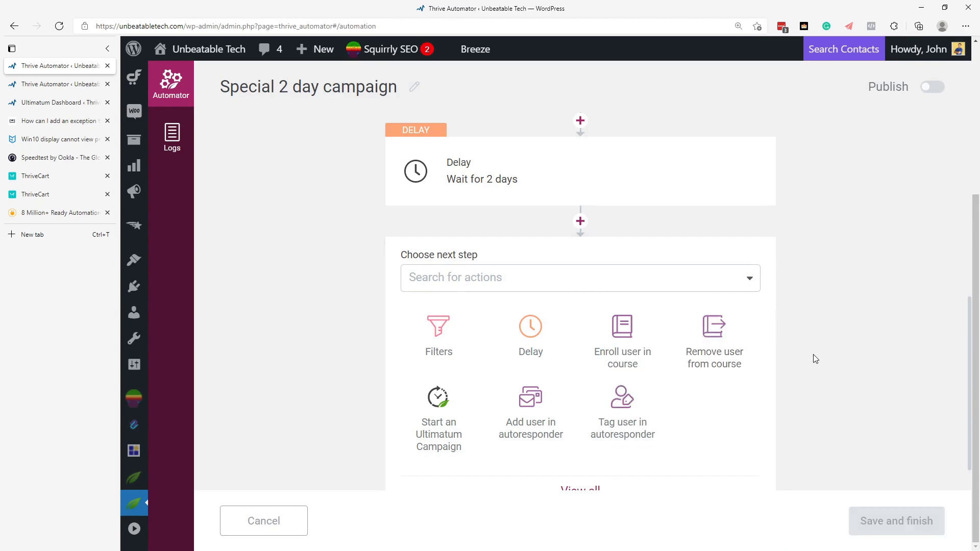
- Switch to PowerPoint and select the Delay 3 Days box on the "Use Case #3: Sequential Courses" slide
{"action": "left_click", "coordinate": [259, 528]}
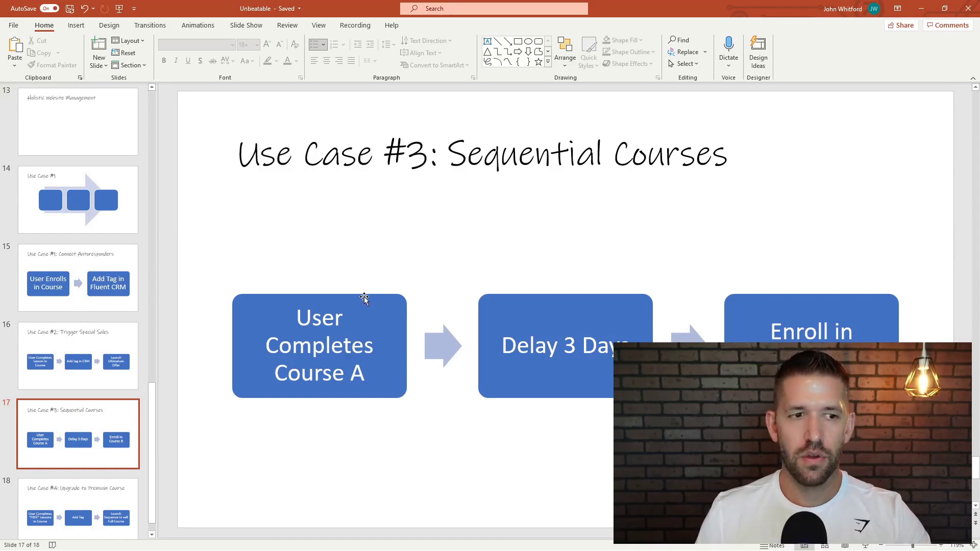
{"action": "left_click", "coordinate": [500, 305]}
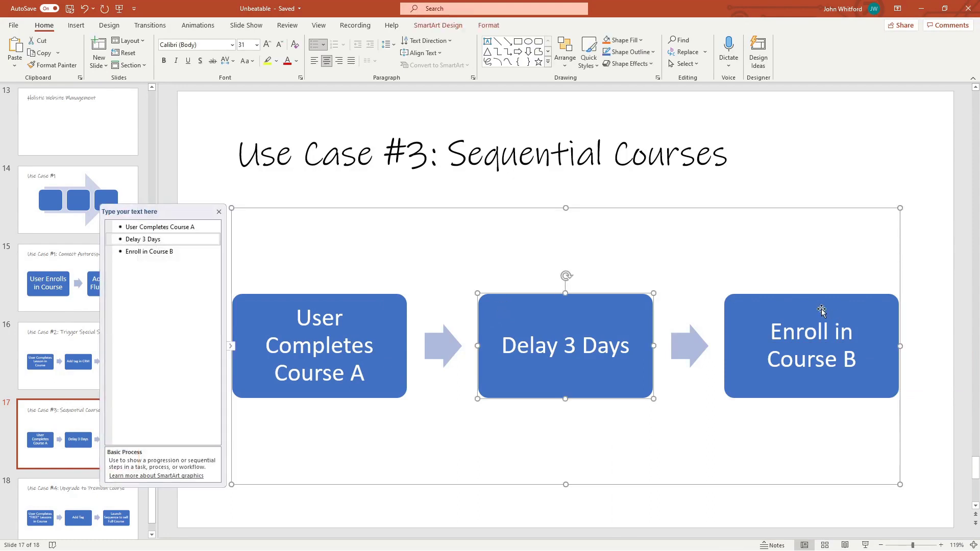
- Review the Enroll in Course B and User Completes Course A boxes of the sequential courses diagram
{"action": "left_click", "coordinate": [745, 303]}
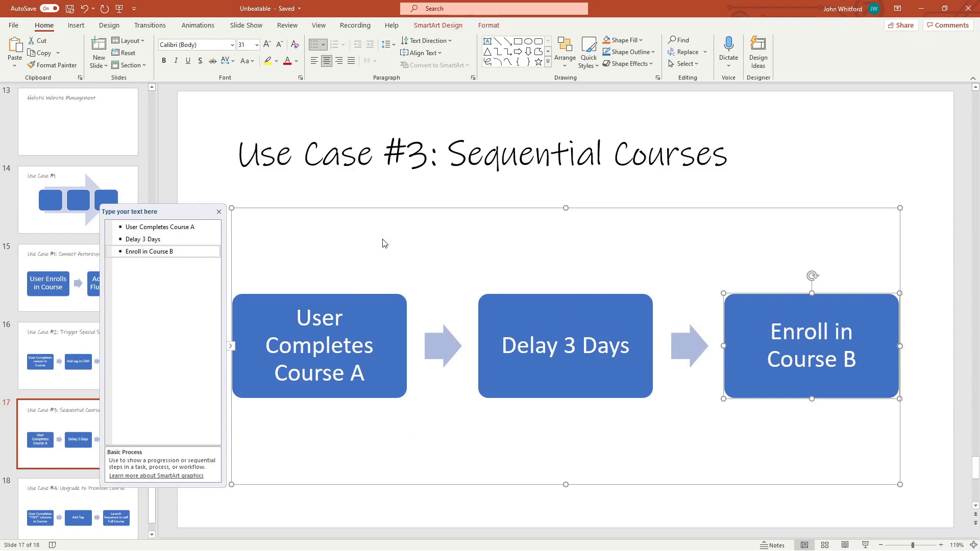
{"action": "left_click", "coordinate": [411, 269]}
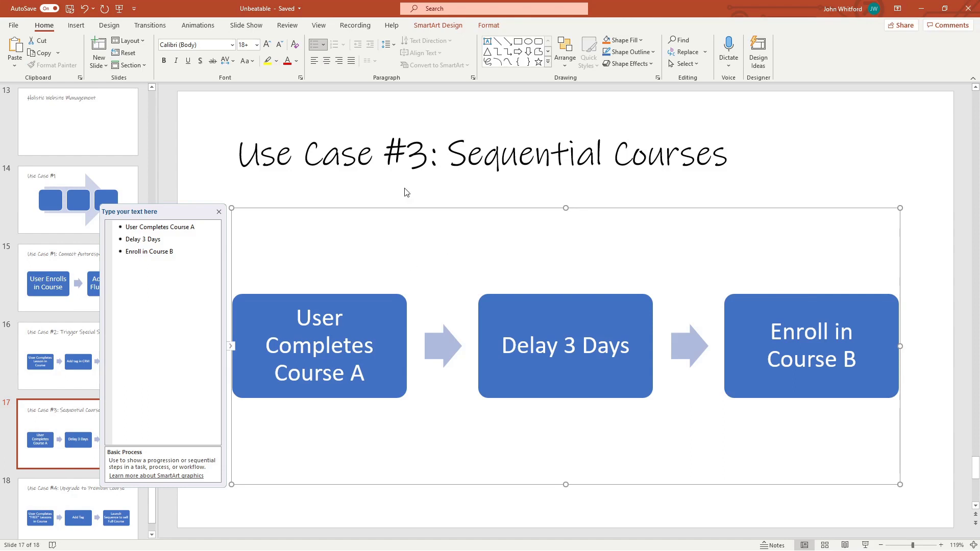
{"action": "left_click", "coordinate": [377, 305]}
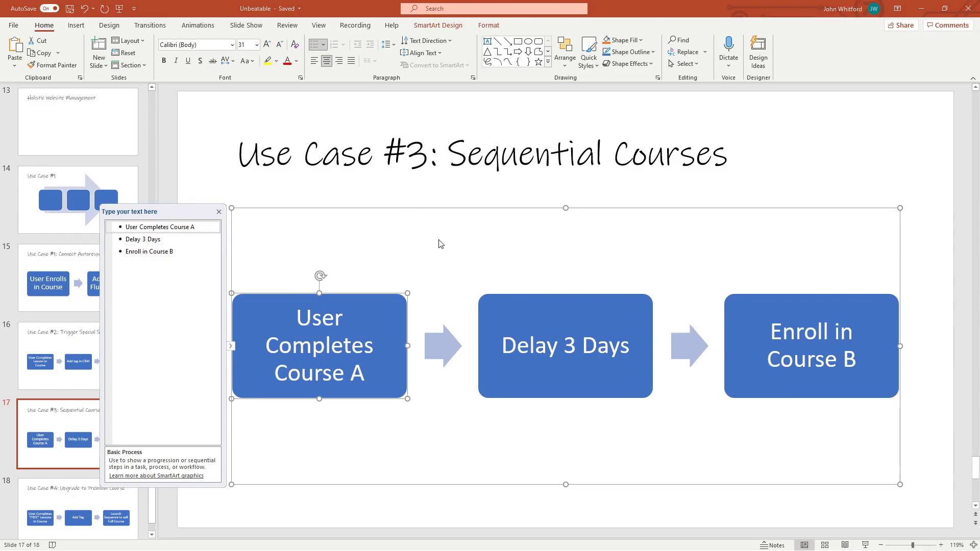
- Switch to the browser, close the extra Thrive Automator page and start a new automation
{"action": "key", "text": "alt+Tab"}
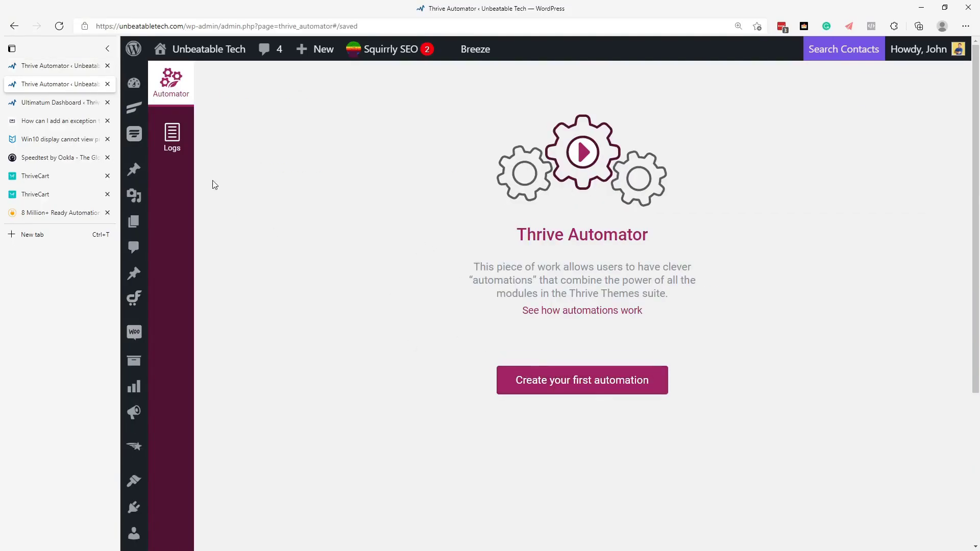
{"action": "left_click", "coordinate": [107, 84]}
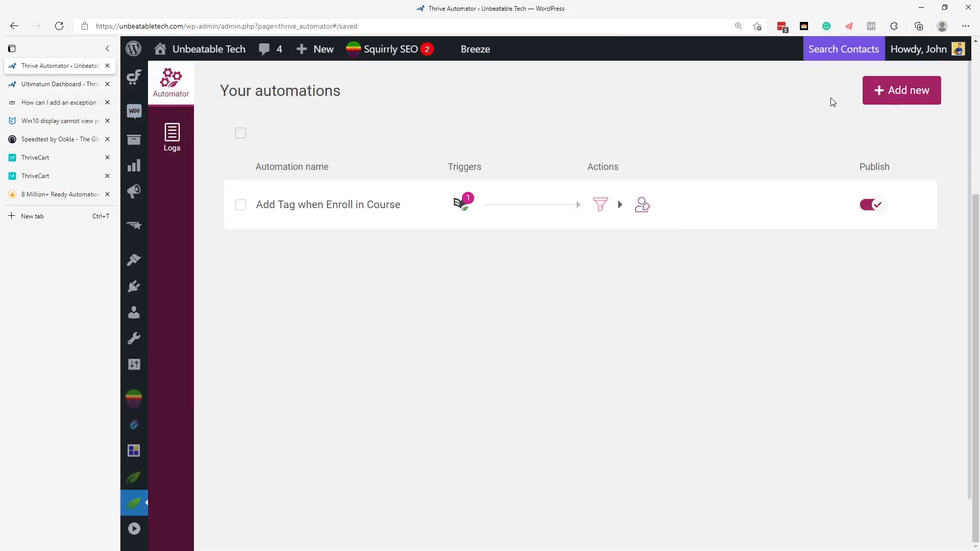
{"action": "left_click", "coordinate": [884, 97]}
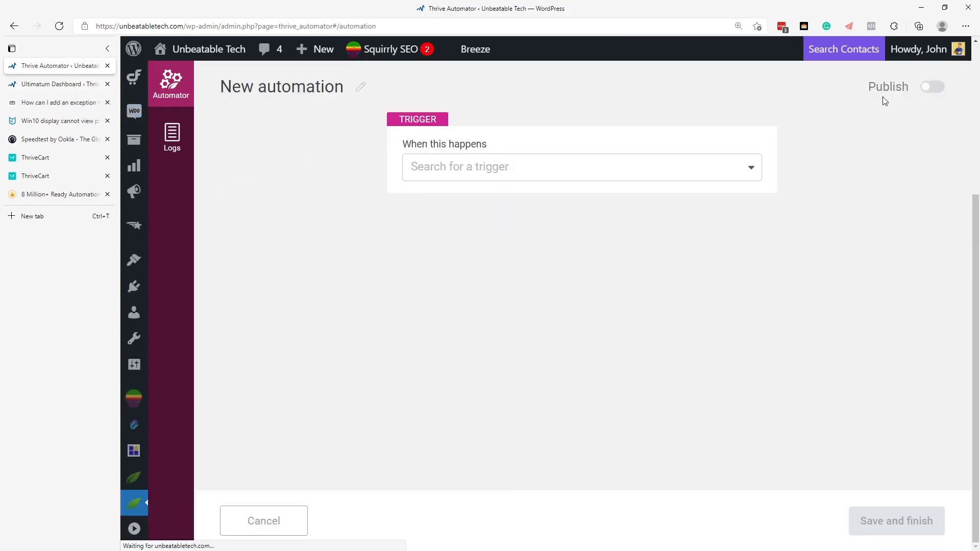
- Set the new automation's trigger to "User completes a lesson or module in a course"
{"action": "left_click", "coordinate": [685, 169]}
{"action": "scroll", "coordinate": [628, 230], "scroll_direction": "down", "scroll_amount": 3}
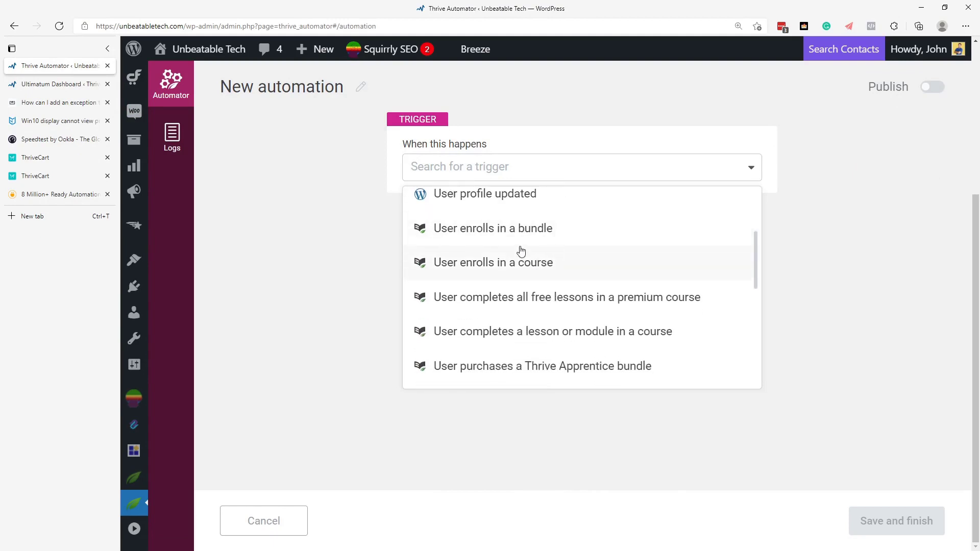
{"action": "scroll", "coordinate": [520, 253], "scroll_direction": "down", "scroll_amount": 2}
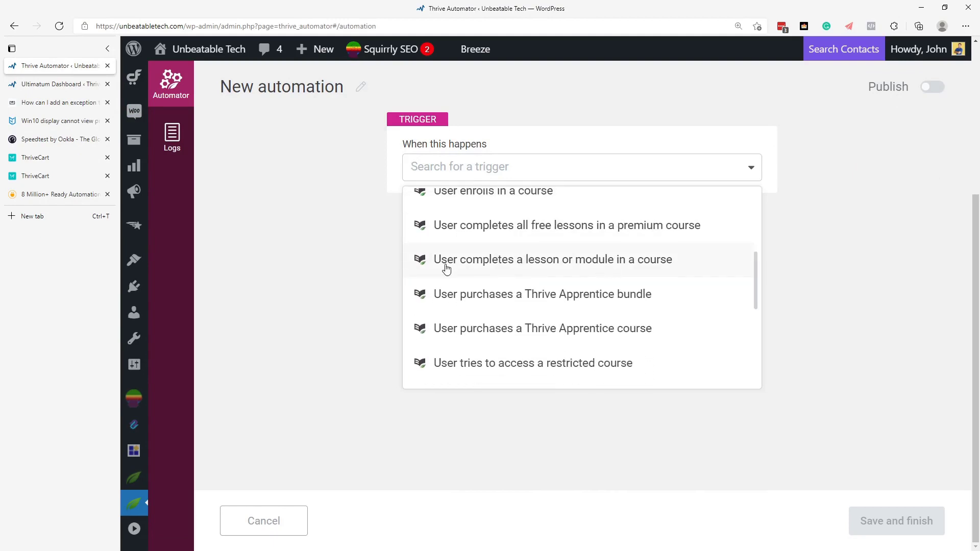
{"action": "left_click", "coordinate": [592, 267]}
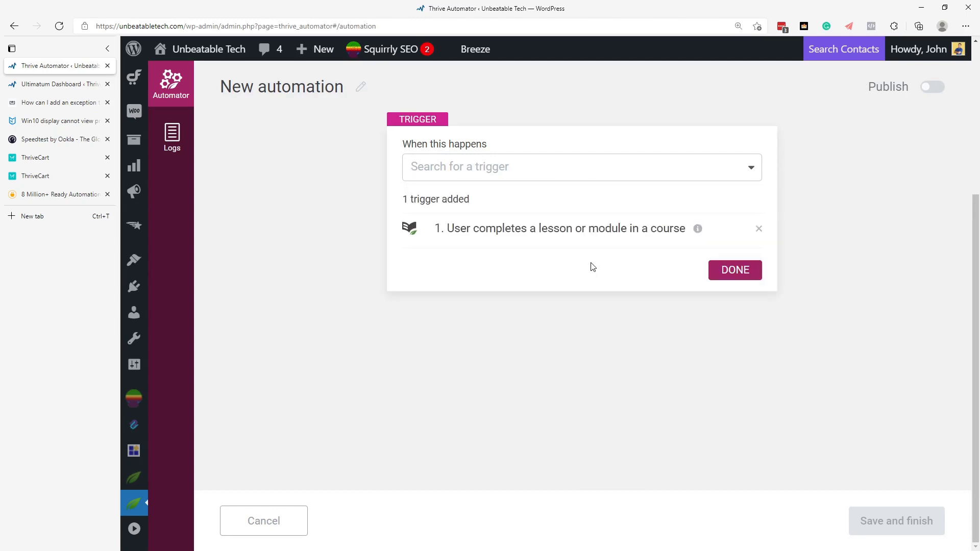
{"action": "left_click", "coordinate": [734, 276]}
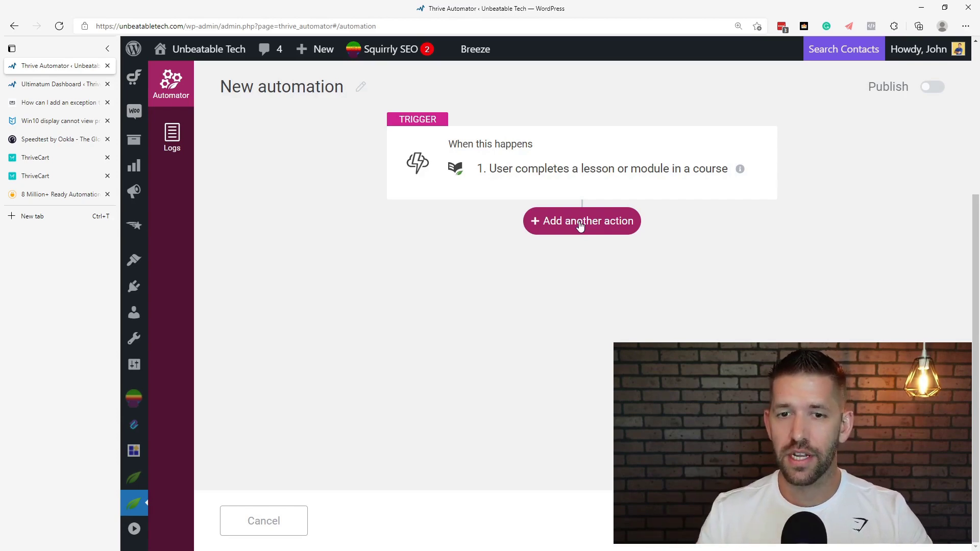
- Open Thrive Apprentice in a separate tab and bring up the content of the Freaky Fast Funnels course
{"action": "mouse_move", "coordinate": [132, 504]}
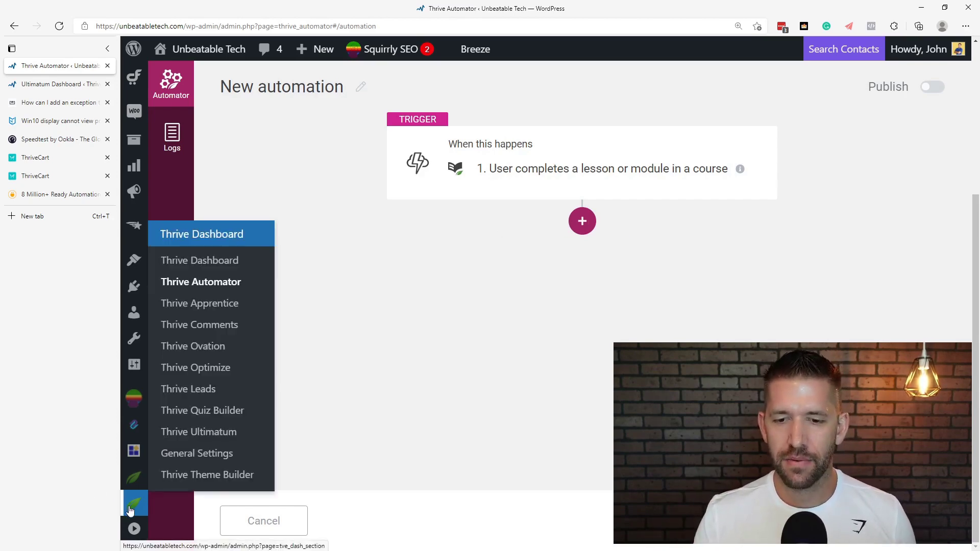
{"action": "middle_click", "coordinate": [207, 305]}
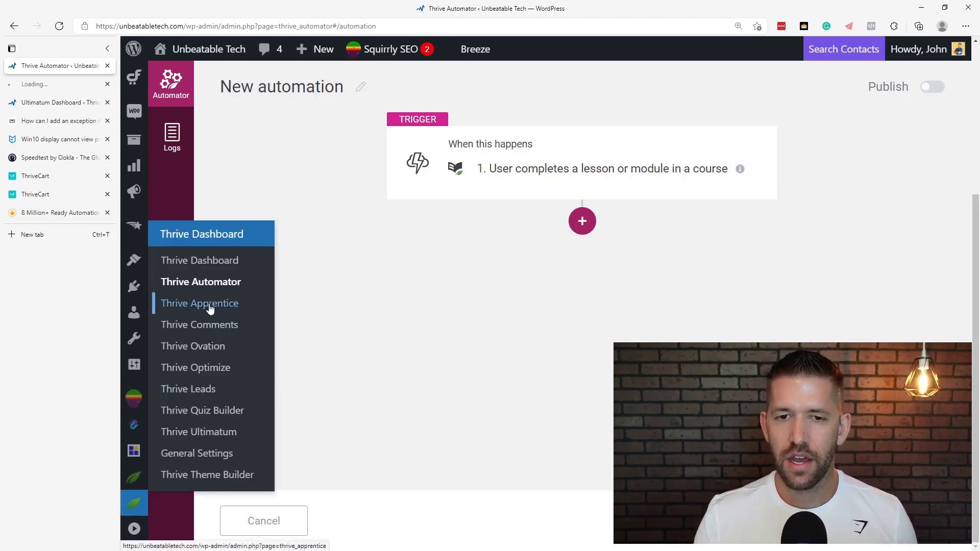
{"action": "left_click", "coordinate": [47, 84]}
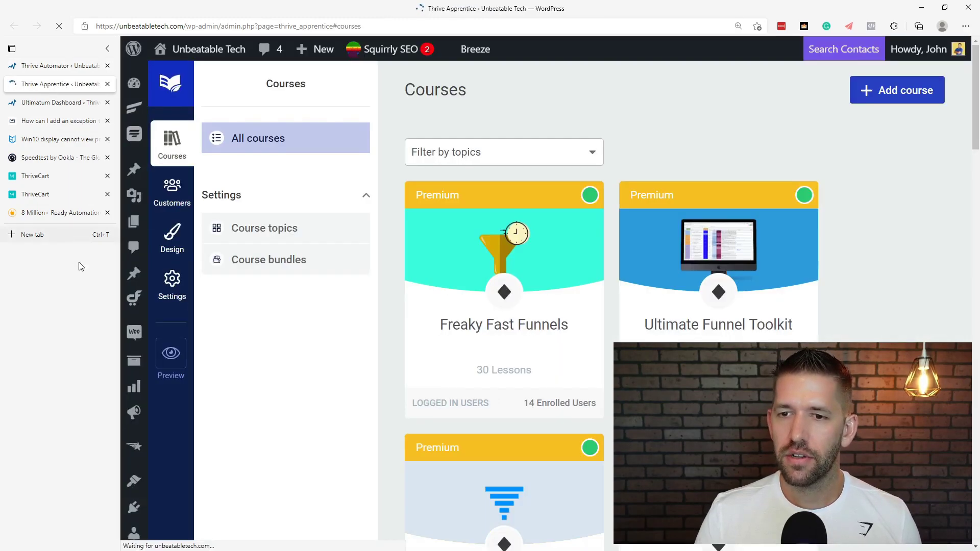
{"action": "left_click", "coordinate": [517, 290]}
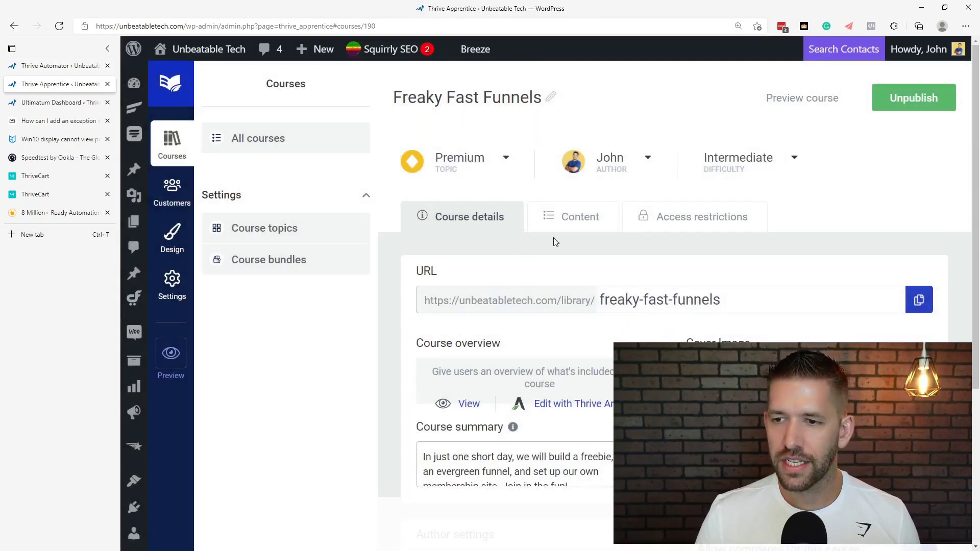
{"action": "left_click", "coordinate": [563, 223]}
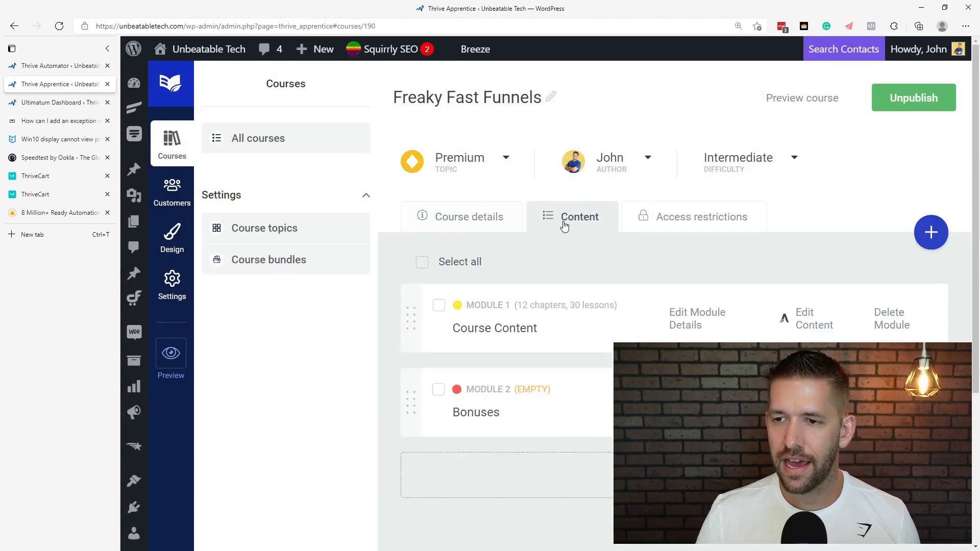
- Look up the last lesson in the Course Content module's Test and Go Live chapter and return to the automation
{"action": "left_click", "coordinate": [627, 332]}
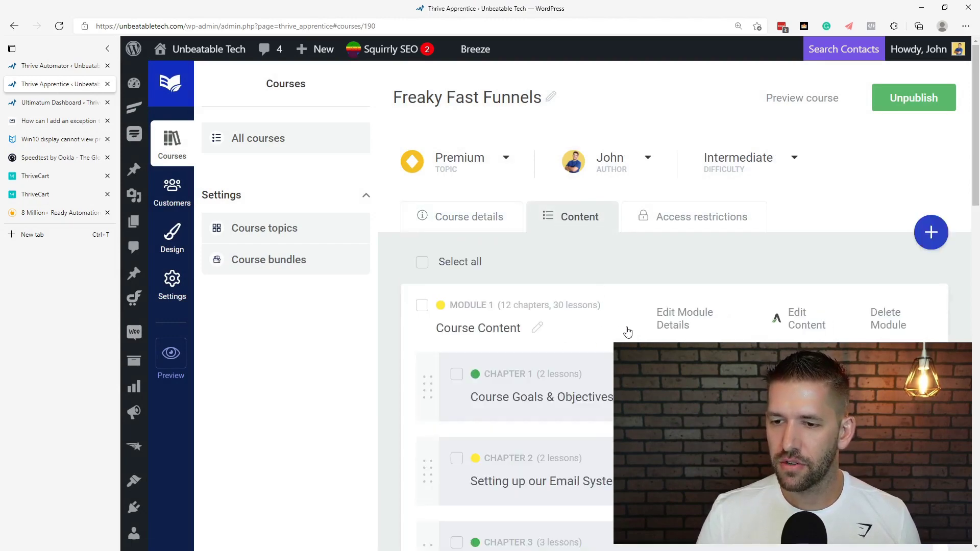
{"action": "scroll", "coordinate": [606, 367], "scroll_direction": "down", "scroll_amount": 15}
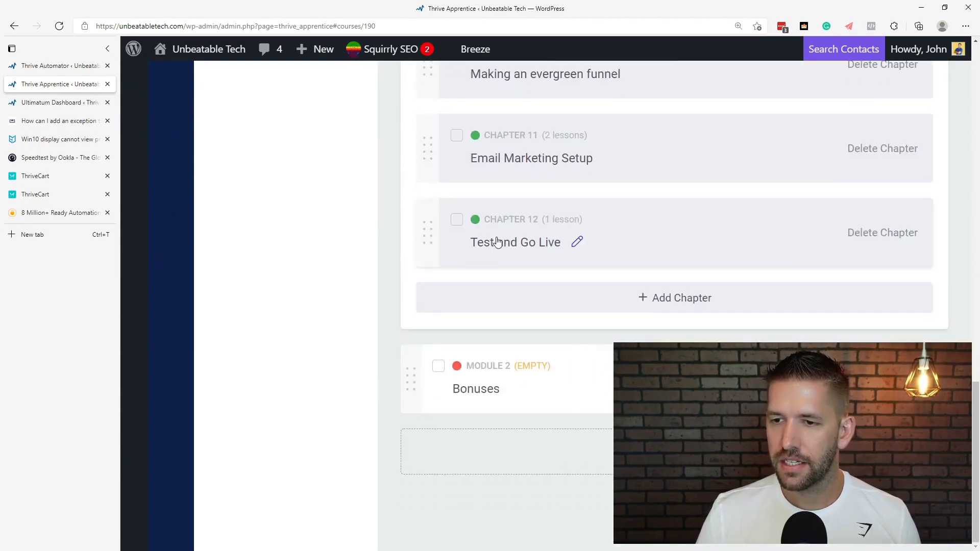
{"action": "left_click", "coordinate": [729, 237]}
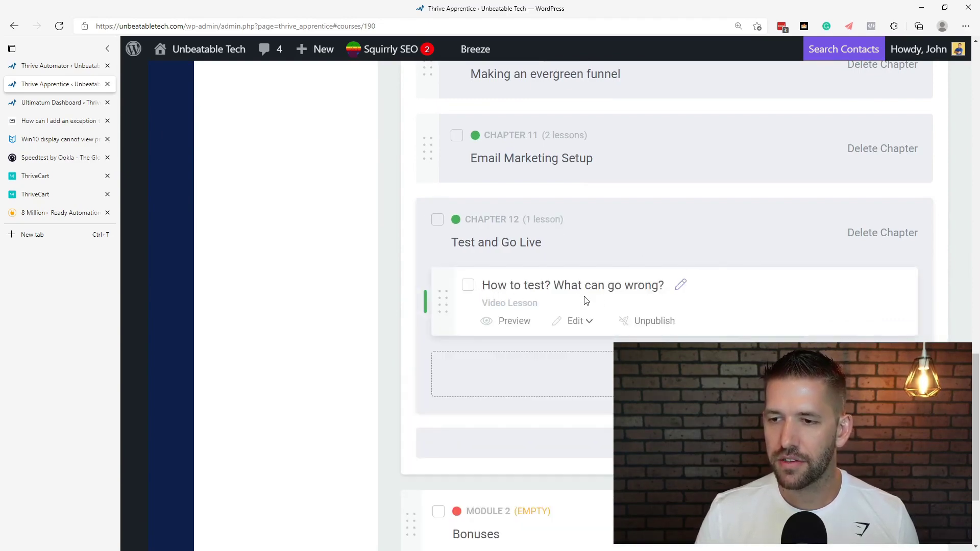
{"action": "left_click", "coordinate": [51, 66]}
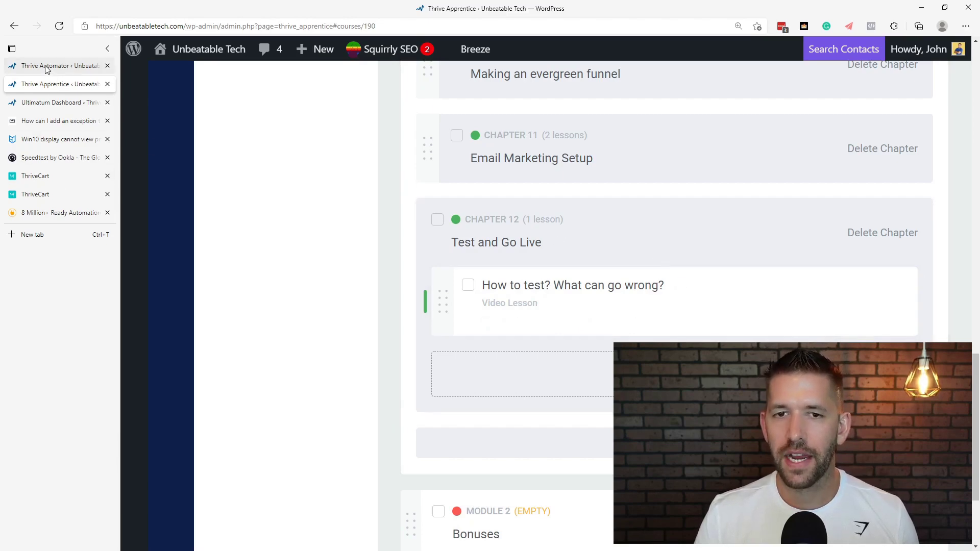
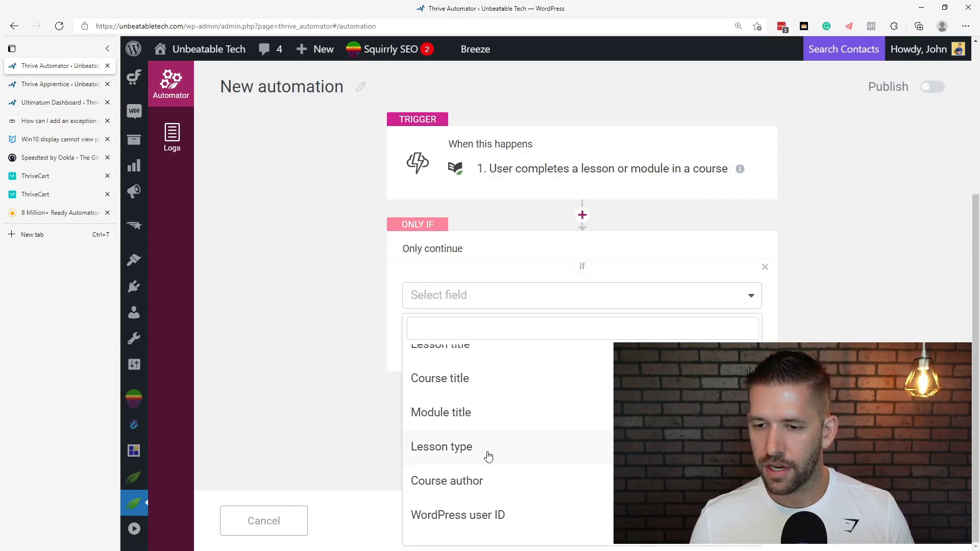
{"action": "scroll", "coordinate": [494, 444], "scroll_direction": "up", "scroll_amount": 2}
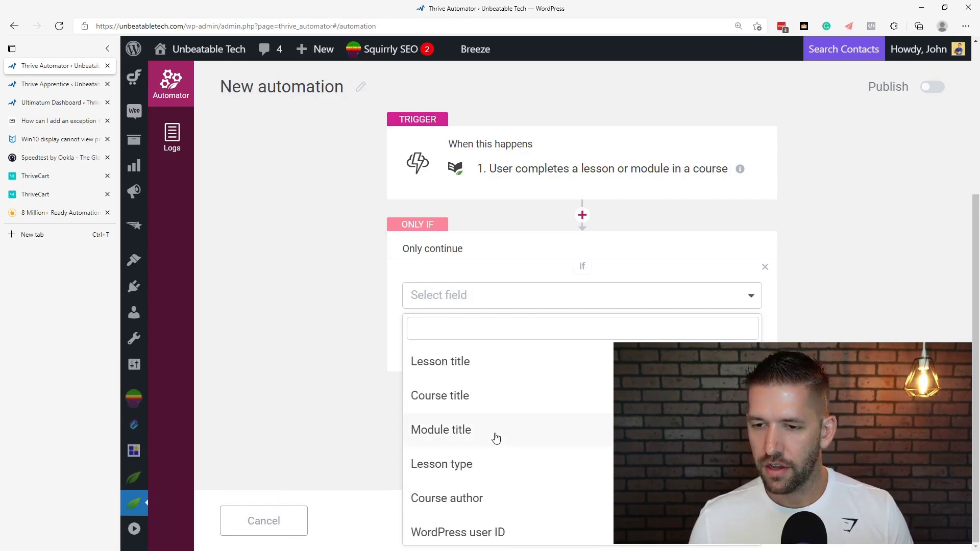
{"action": "left_click", "coordinate": [462, 398]}
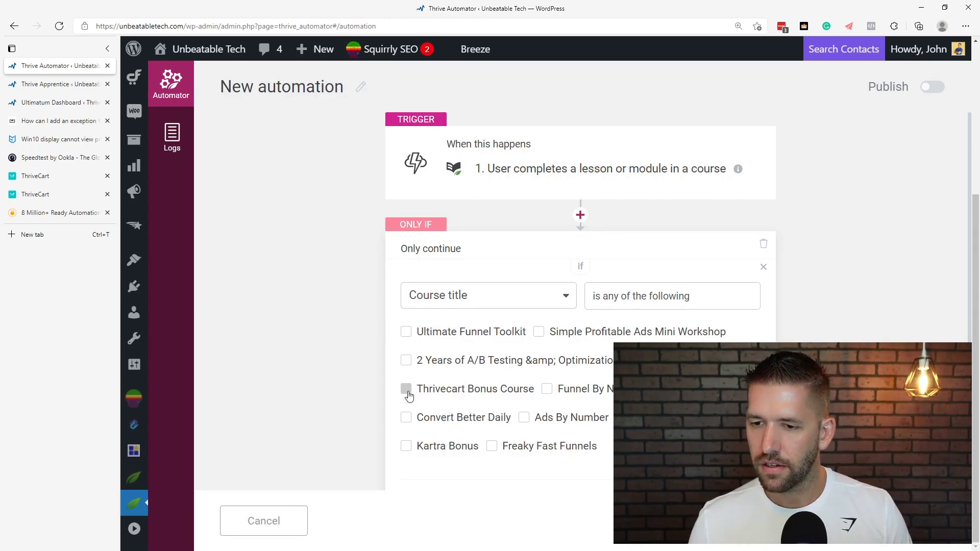
{"action": "left_click", "coordinate": [764, 268]}
{"action": "left_click", "coordinate": [605, 364]}
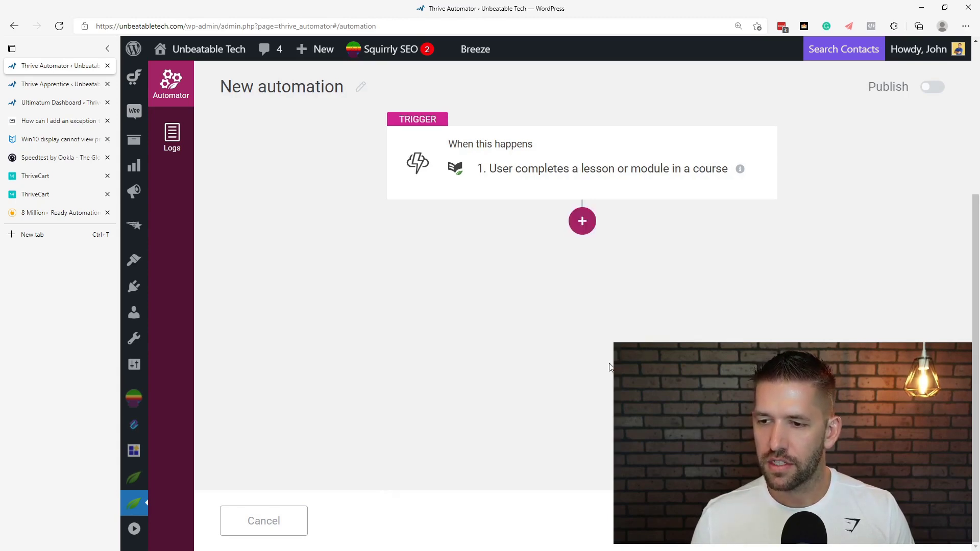
- Add a filter after the trigger and base its condition on the lesson title
{"action": "left_click", "coordinate": [580, 220]}
{"action": "left_click", "coordinate": [432, 334]}
{"action": "left_click", "coordinate": [504, 298]}
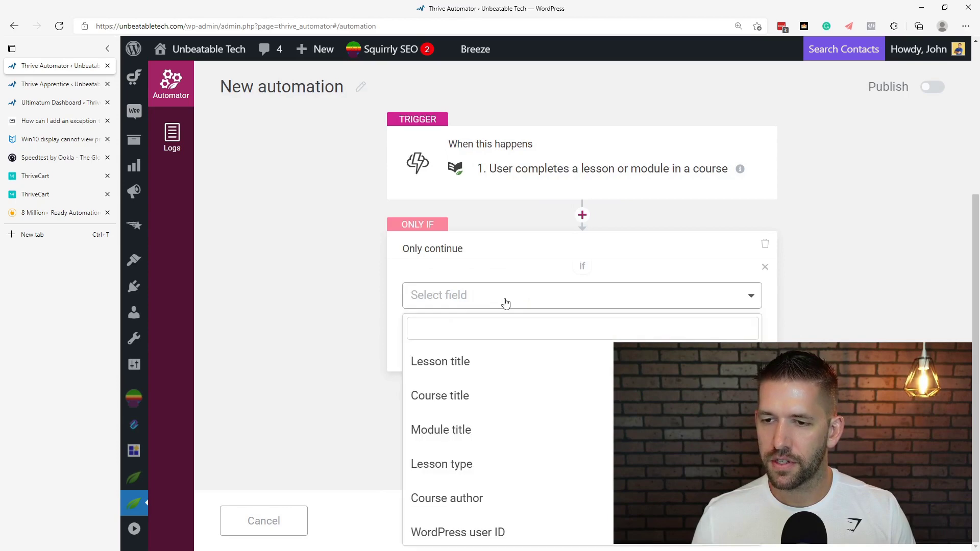
{"action": "left_click", "coordinate": [455, 361]}
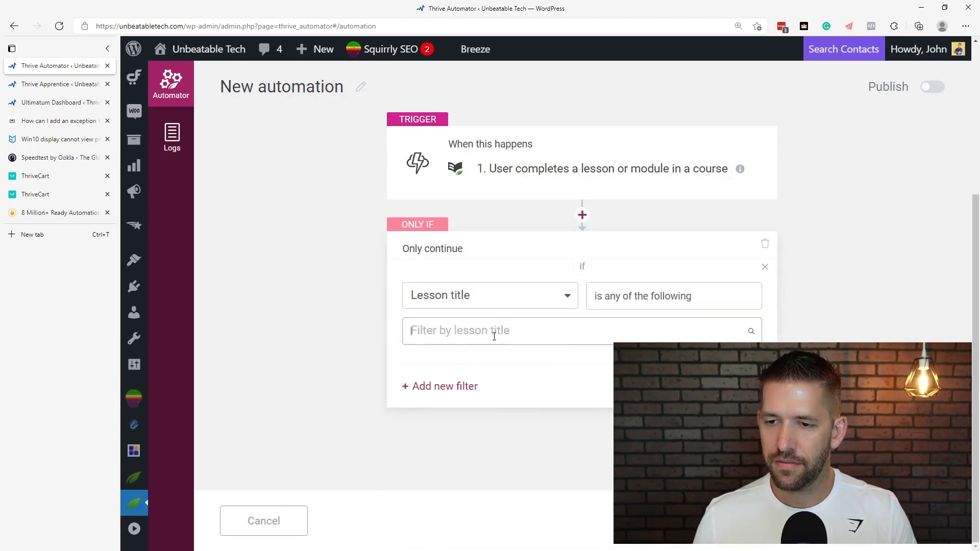
- Check the lesson's name in Thrive Apprentice and complete the filter with the lesson "How to test? What can go wrong?"
{"action": "type", "text": "what to do"}
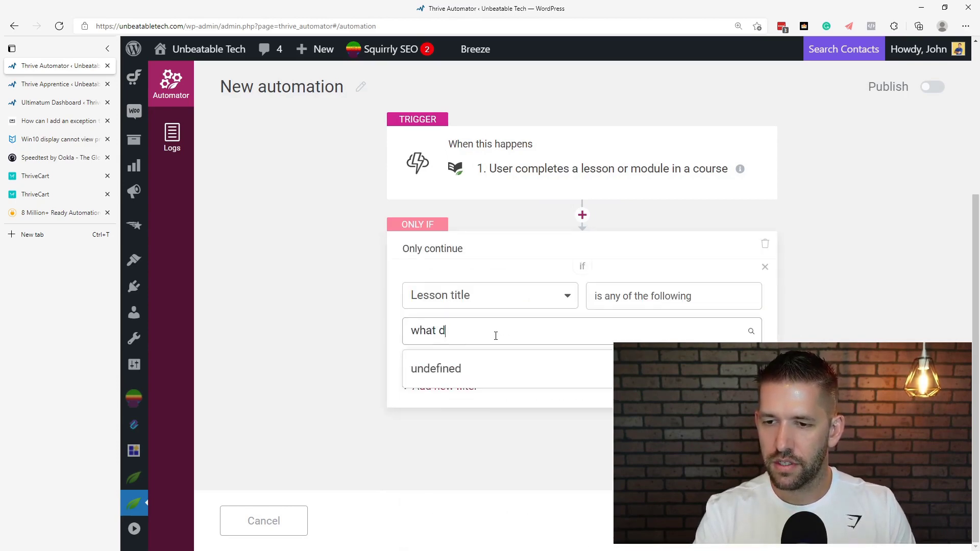
{"action": "key", "text": "ctrl+Tab"}
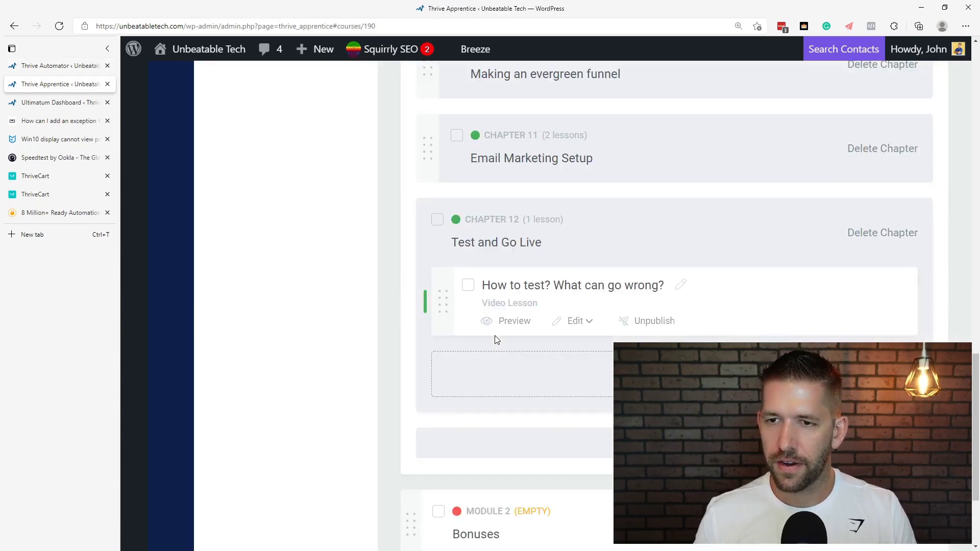
{"action": "key", "text": "ctrl+shift+Tab"}
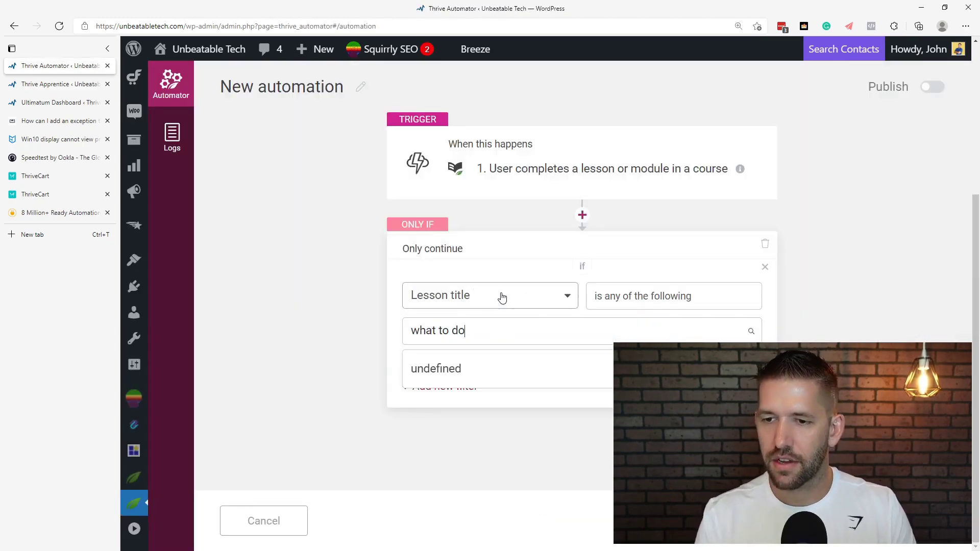
{"action": "triple_click", "coordinate": [494, 331]}
{"action": "type", "text": "how to test"}
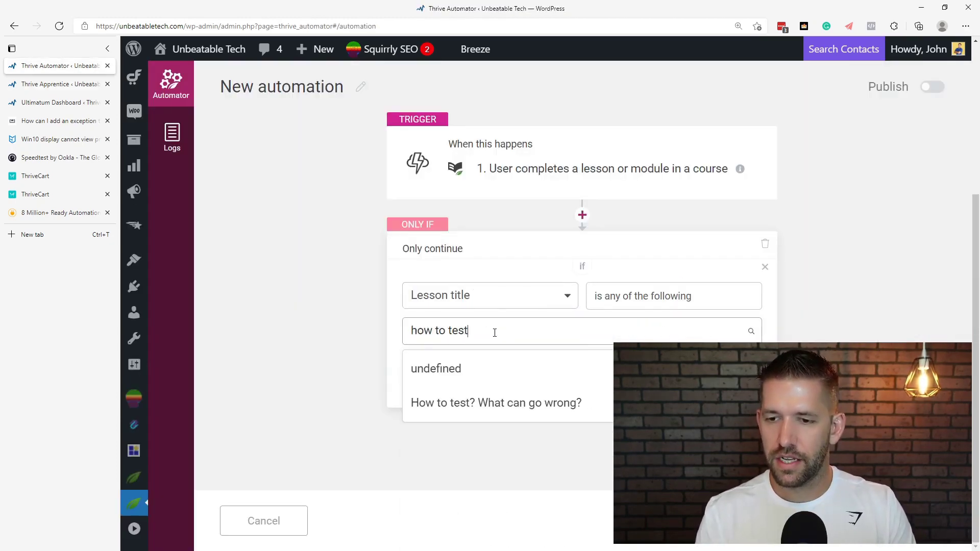
{"action": "left_click", "coordinate": [470, 403]}
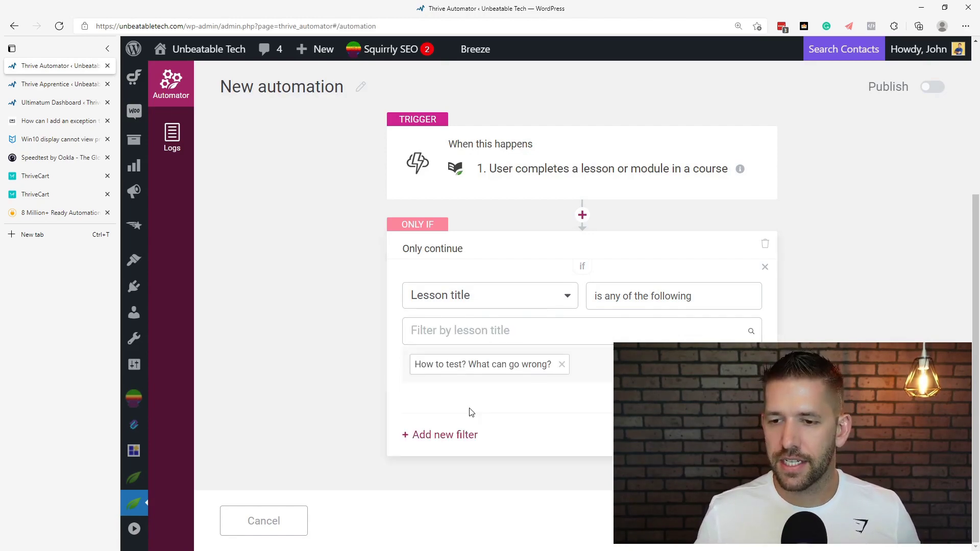
{"action": "left_click", "coordinate": [735, 434]}
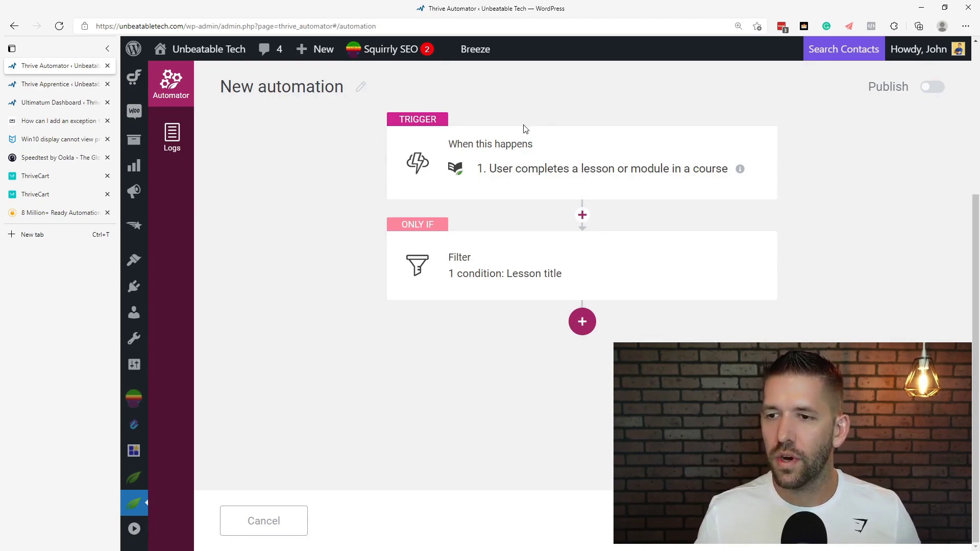
- Add a delay after the lesson title filter and set it to wait for 2 days
{"action": "left_click", "coordinate": [581, 319]}
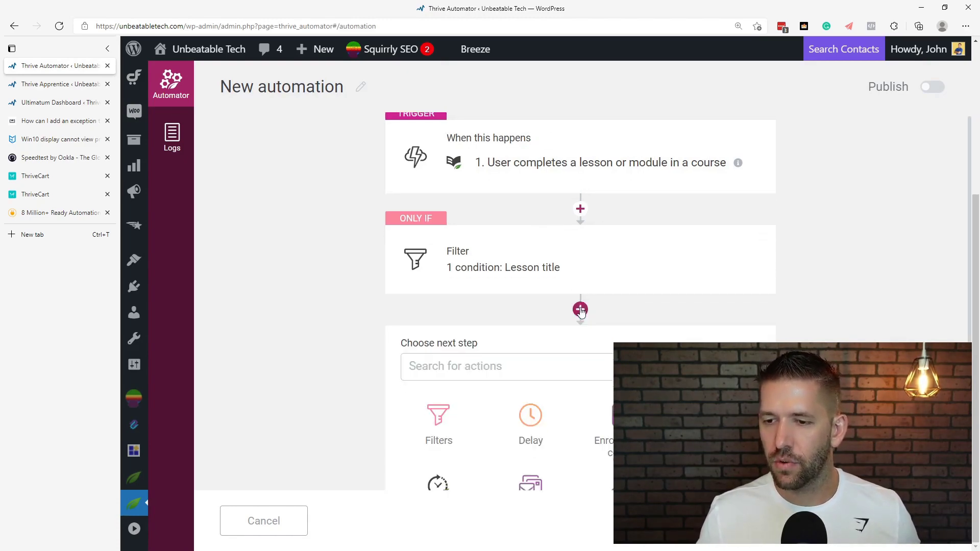
{"action": "left_click", "coordinate": [534, 319]}
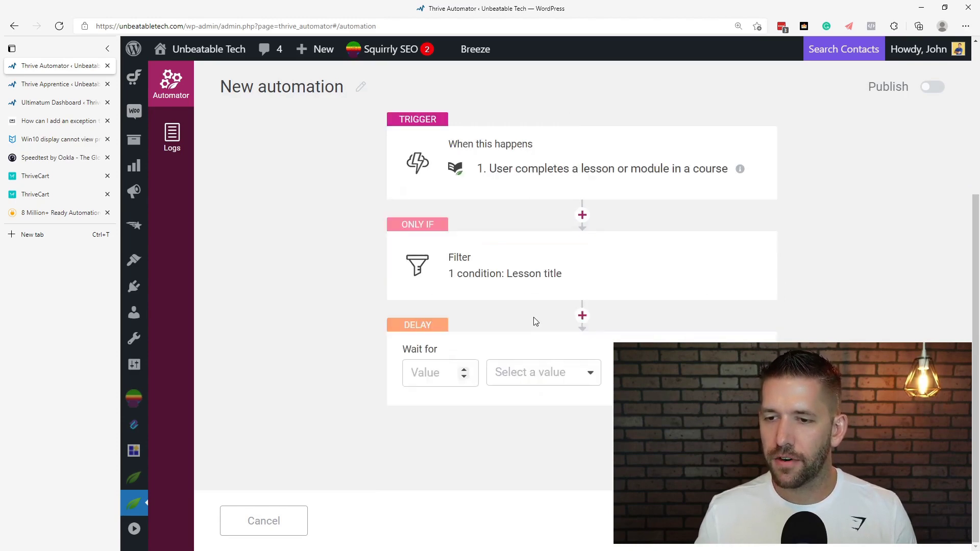
{"action": "type", "text": "1"}
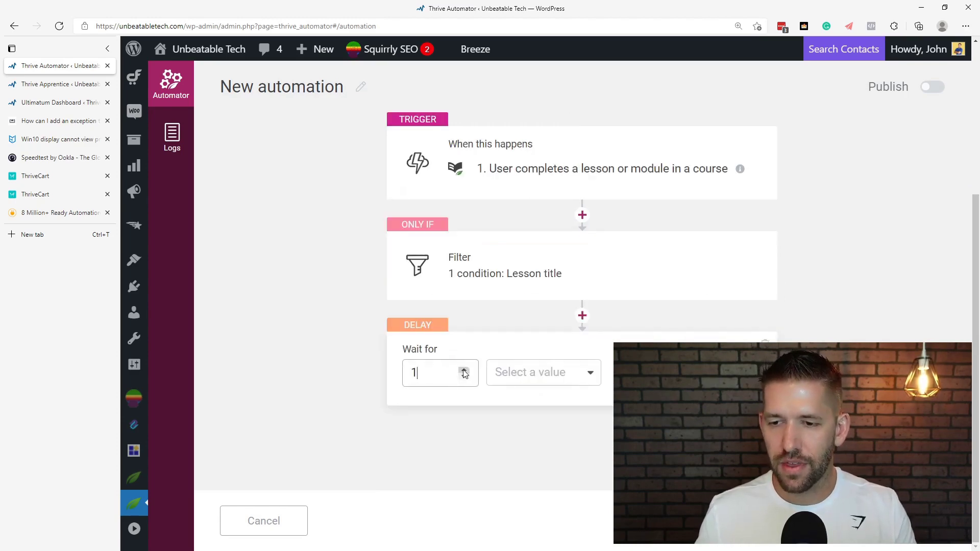
{"action": "left_click", "coordinate": [464, 370]}
{"action": "left_click", "coordinate": [505, 375]}
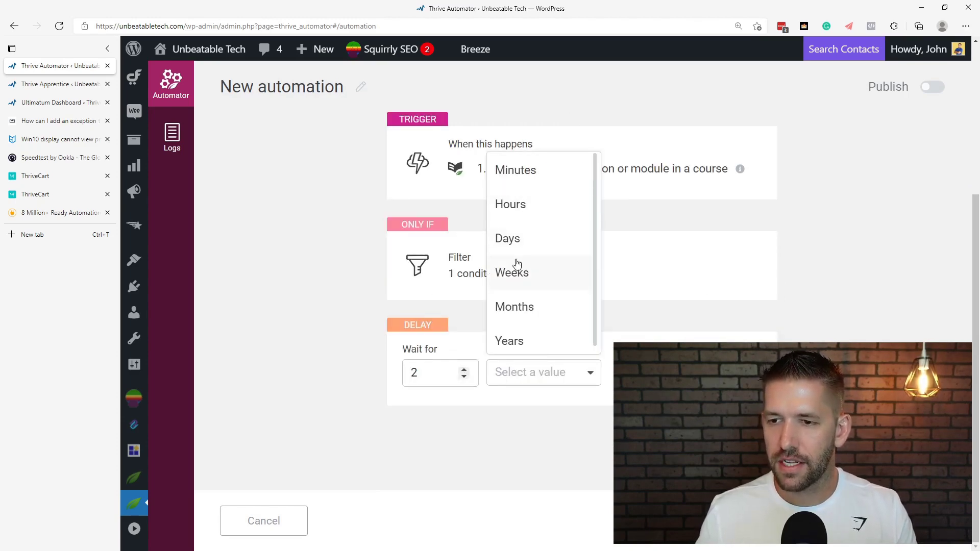
{"action": "left_click", "coordinate": [511, 239]}
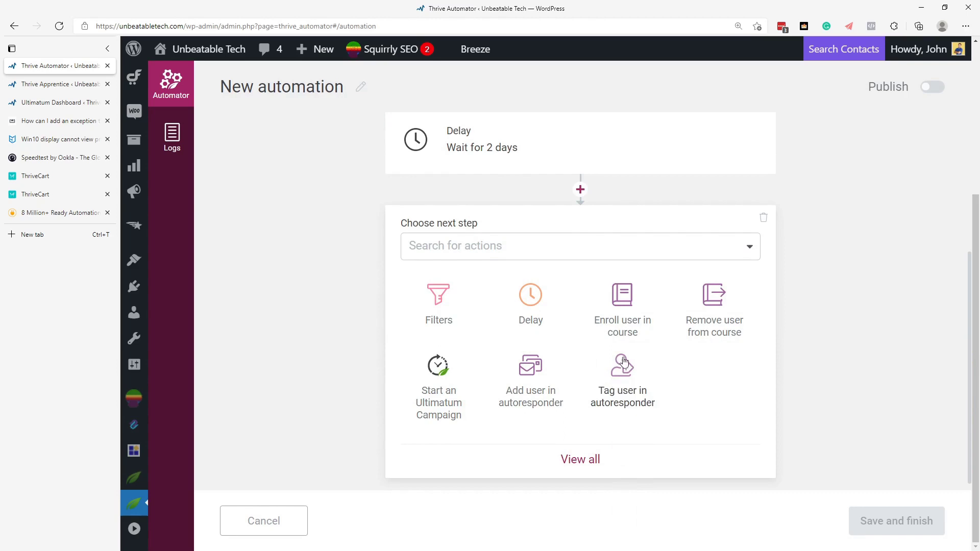
- Add an action after the delay that enrolls the user in the course Funnel By Number
{"action": "left_click", "coordinate": [627, 306]}
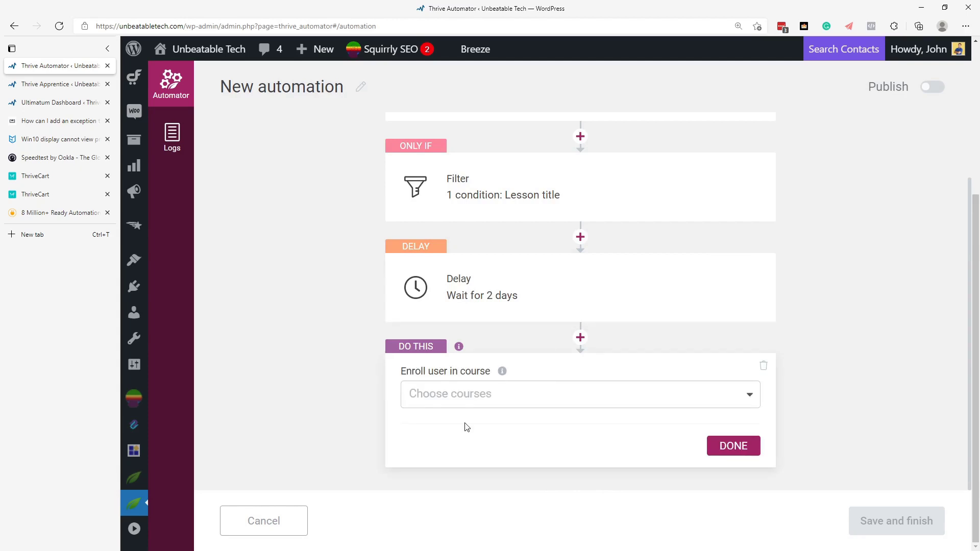
{"action": "left_click", "coordinate": [533, 396]}
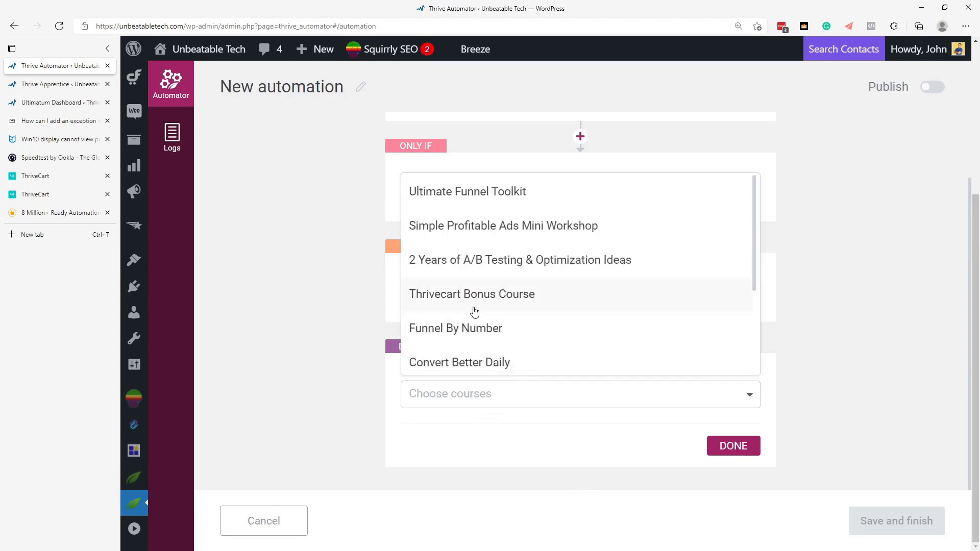
{"action": "left_click", "coordinate": [465, 329]}
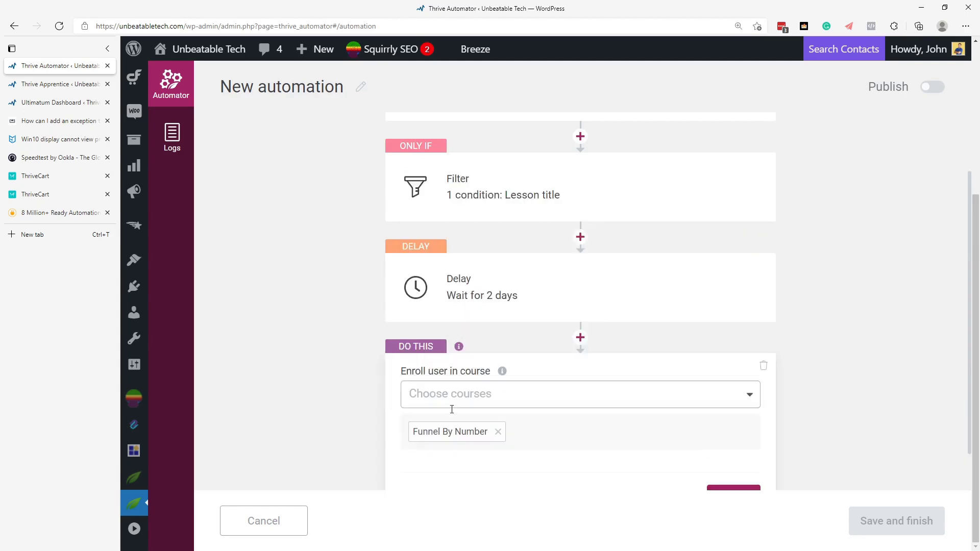
{"action": "scroll", "coordinate": [608, 446], "scroll_direction": "down", "scroll_amount": 1}
{"action": "left_click", "coordinate": [734, 446]}
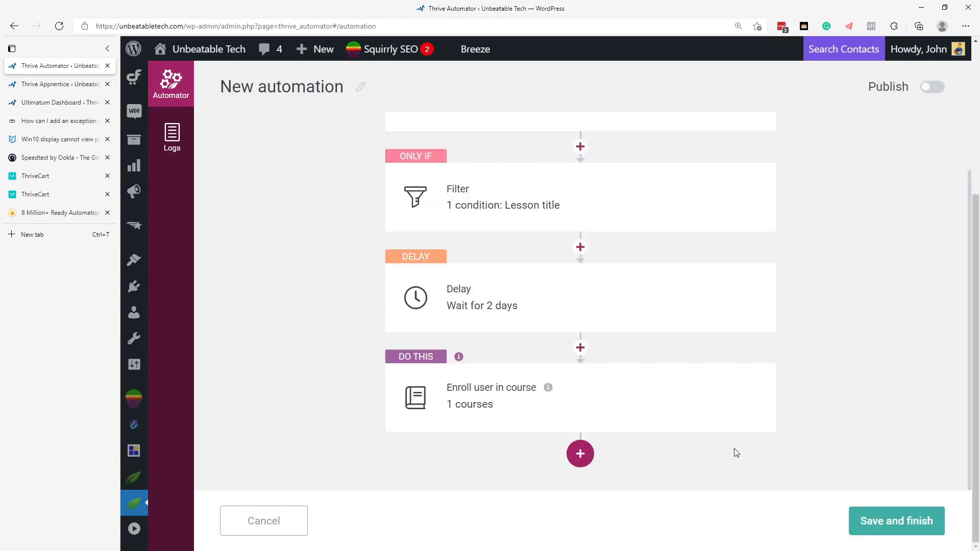
{"action": "scroll", "coordinate": [576, 282], "scroll_direction": "up", "scroll_amount": 1}
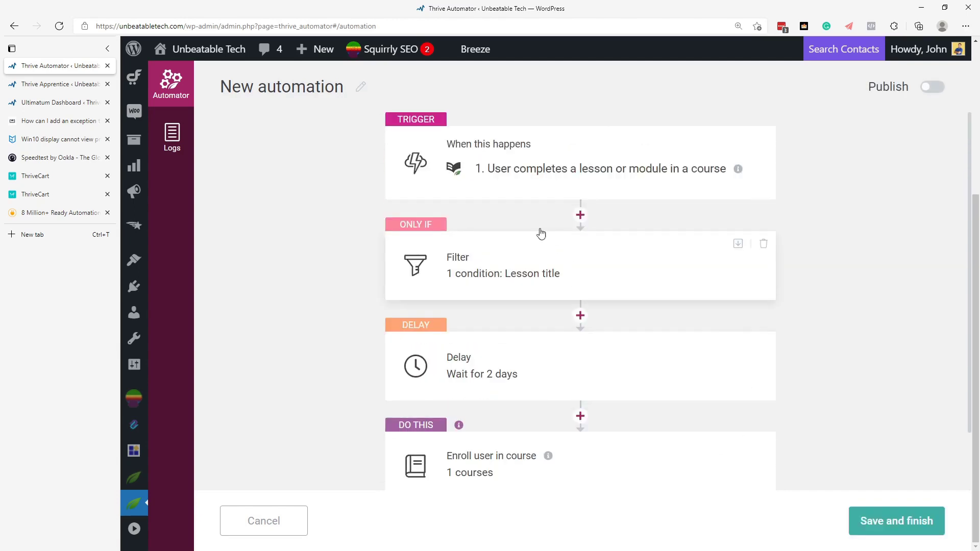
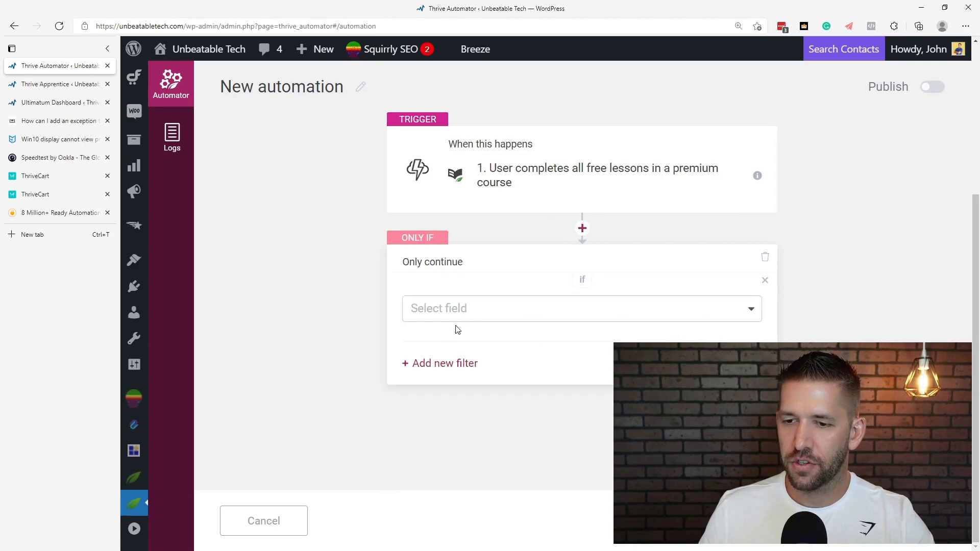
- Base the filter on the course title for the trigger about completing all free lessons in a premium course
{"action": "left_click", "coordinate": [486, 314]}
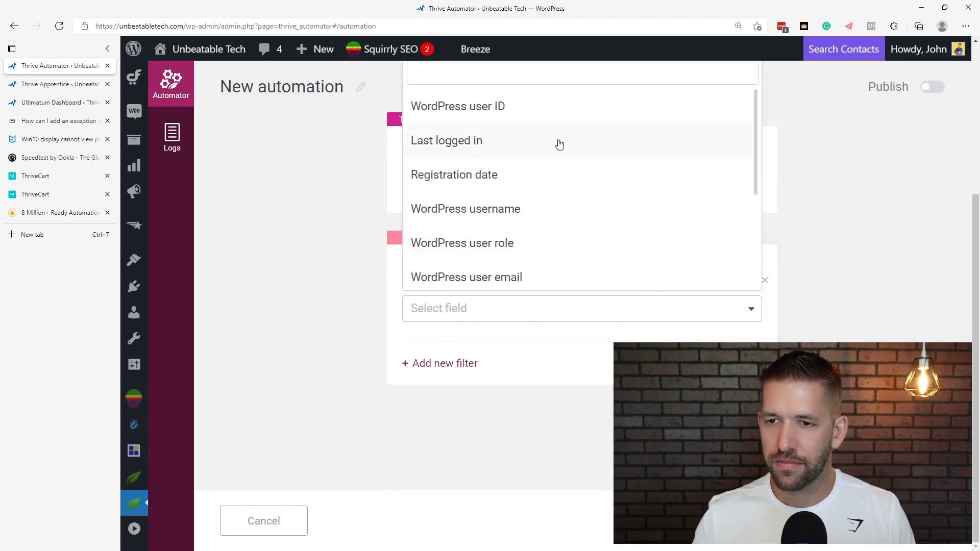
{"action": "scroll", "coordinate": [560, 203], "scroll_direction": "down", "scroll_amount": 2}
{"action": "left_click", "coordinate": [528, 227]}
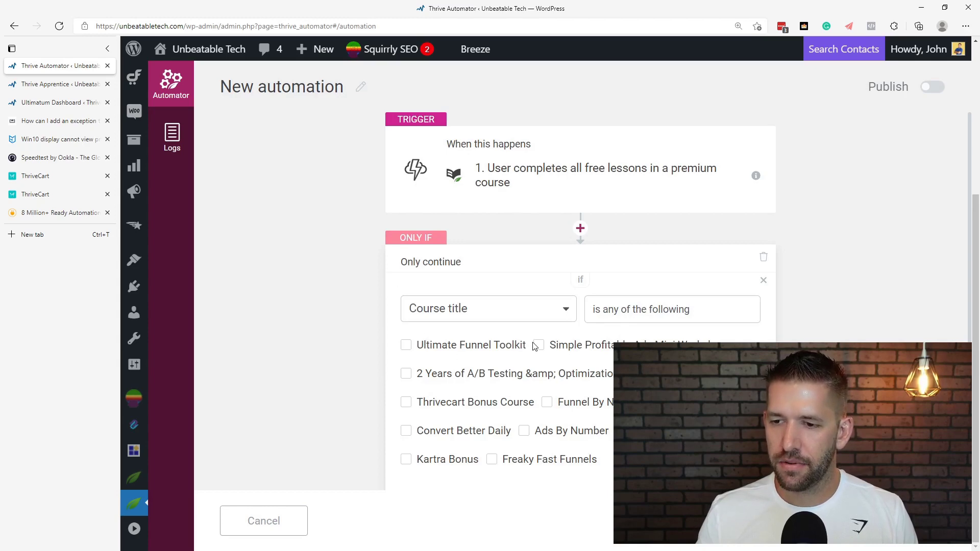
{"action": "scroll", "coordinate": [580, 302], "scroll_direction": "down", "scroll_amount": 1}
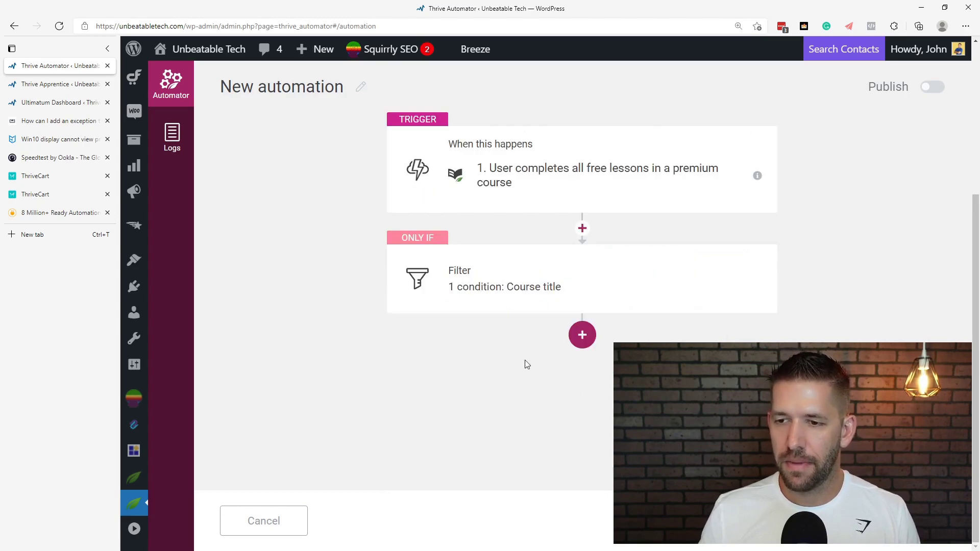
- Add an action after the filter that tags the user in FluentCRM with "Free Lessons Completed"
{"action": "left_click", "coordinate": [580, 335]}
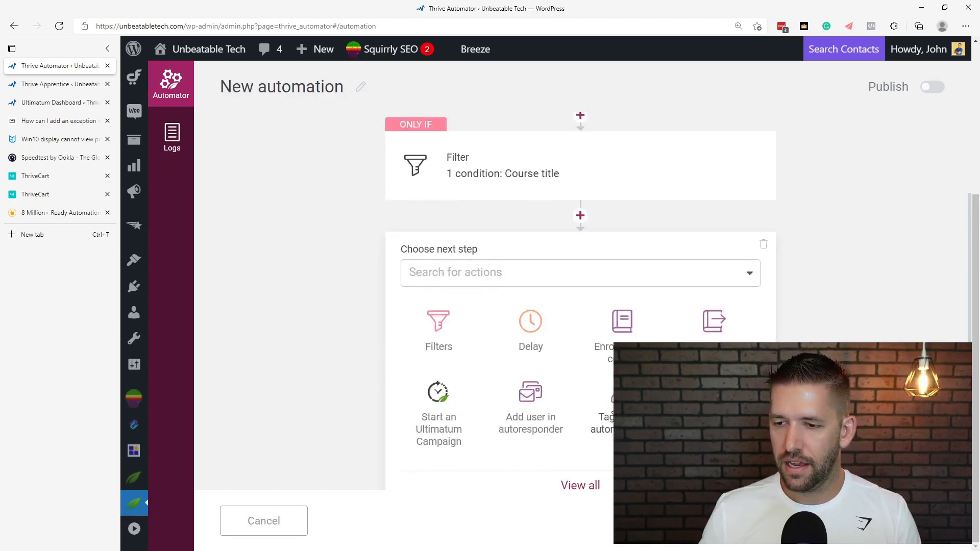
{"action": "left_click", "coordinate": [605, 410]}
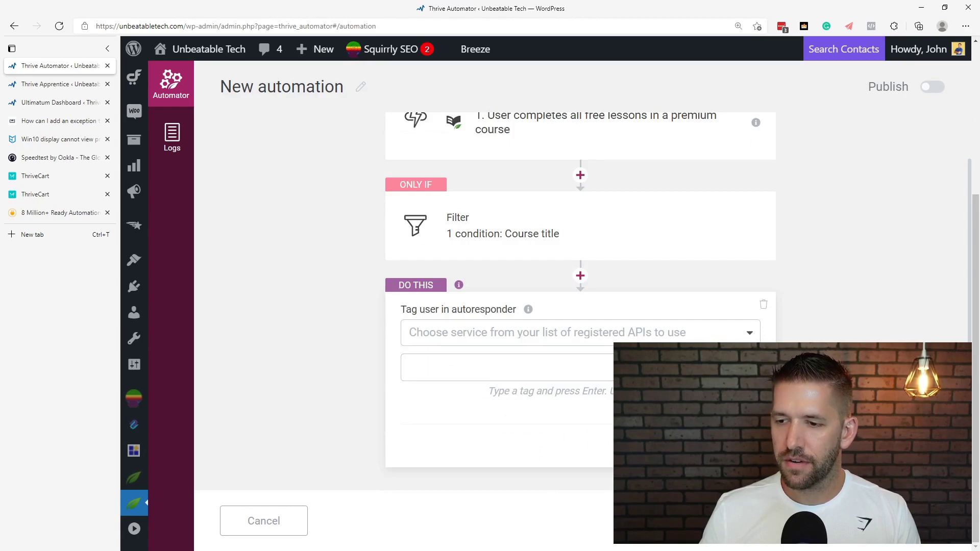
{"action": "left_click", "coordinate": [597, 300]}
{"action": "left_click", "coordinate": [472, 402]}
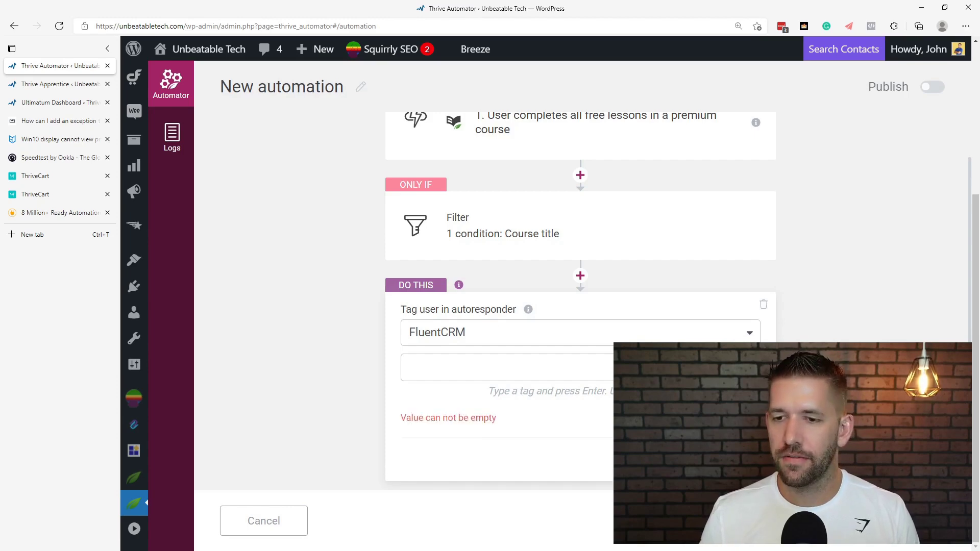
{"action": "left_click", "coordinate": [498, 363]}
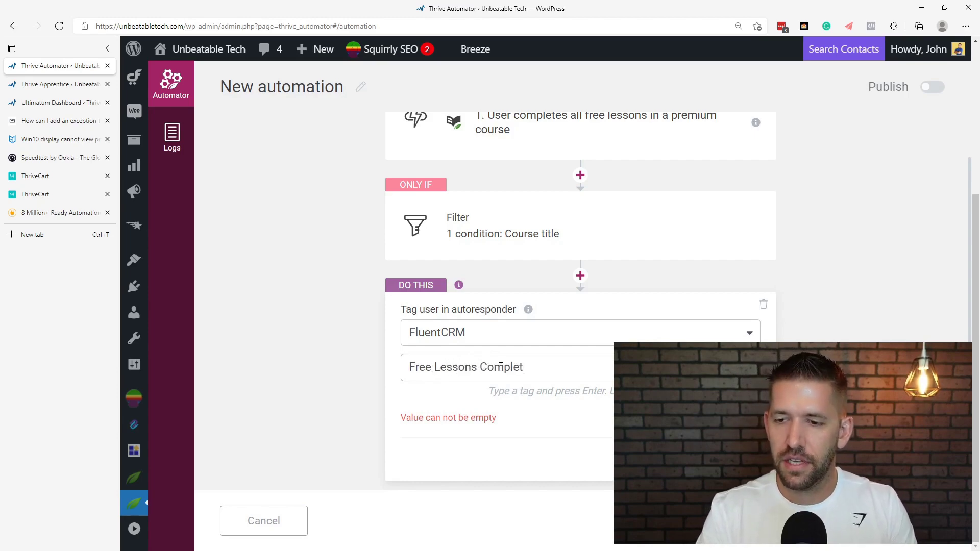
{"action": "left_click", "coordinate": [735, 459]}
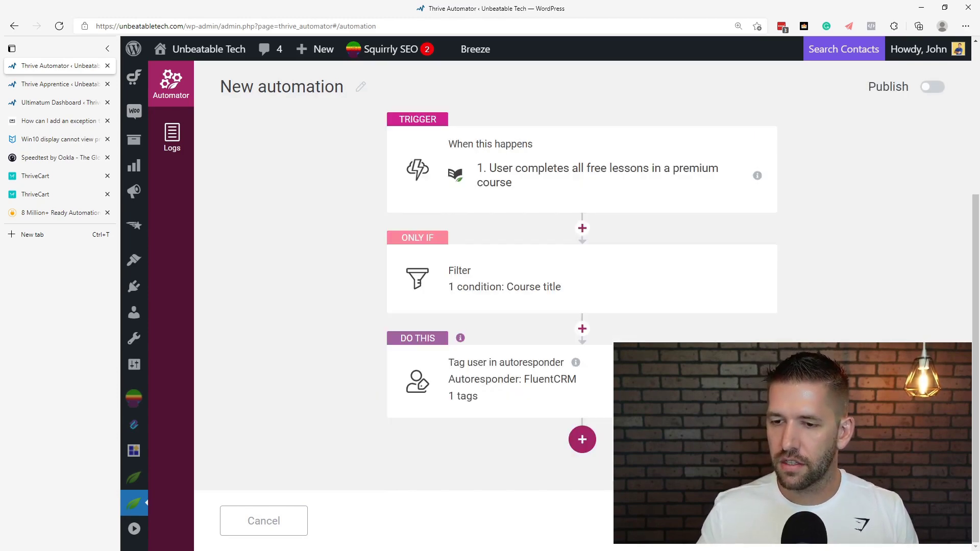
- Add an action after the tagging that starts the Ultimatum campaign "2 Day Special Discount"
{"action": "left_click", "coordinate": [592, 435]}
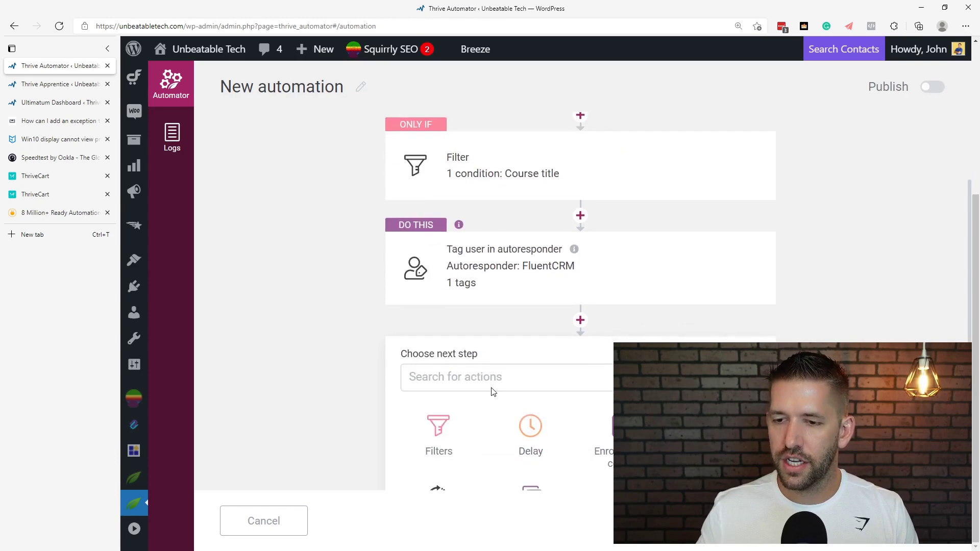
{"action": "left_click", "coordinate": [442, 406]}
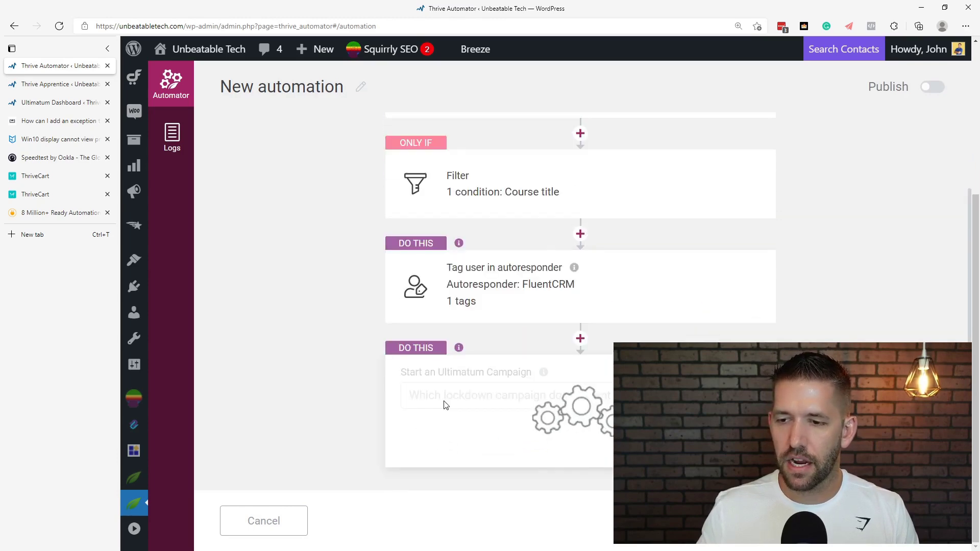
{"action": "left_click", "coordinate": [455, 399]}
{"action": "left_click", "coordinate": [449, 462]}
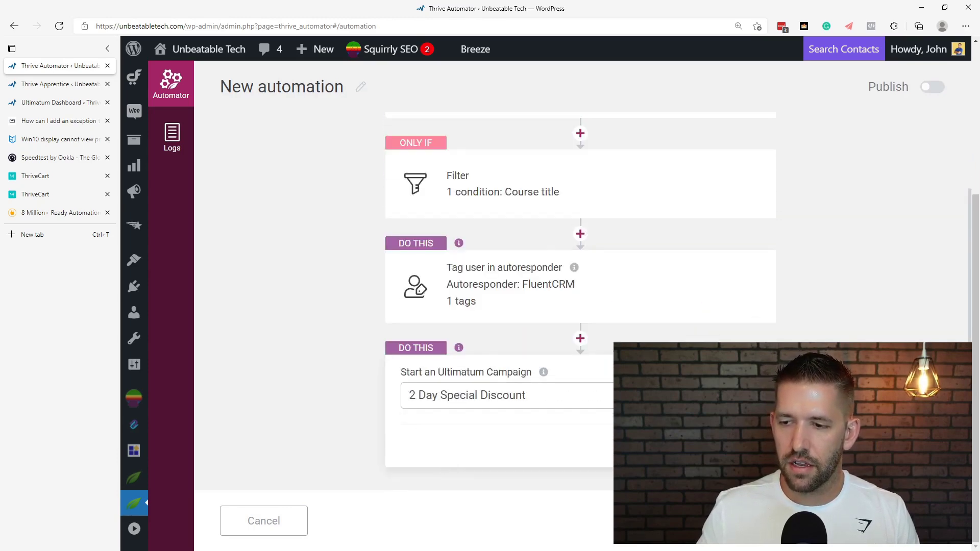
{"action": "scroll", "coordinate": [581, 301], "scroll_direction": "up", "scroll_amount": 2}
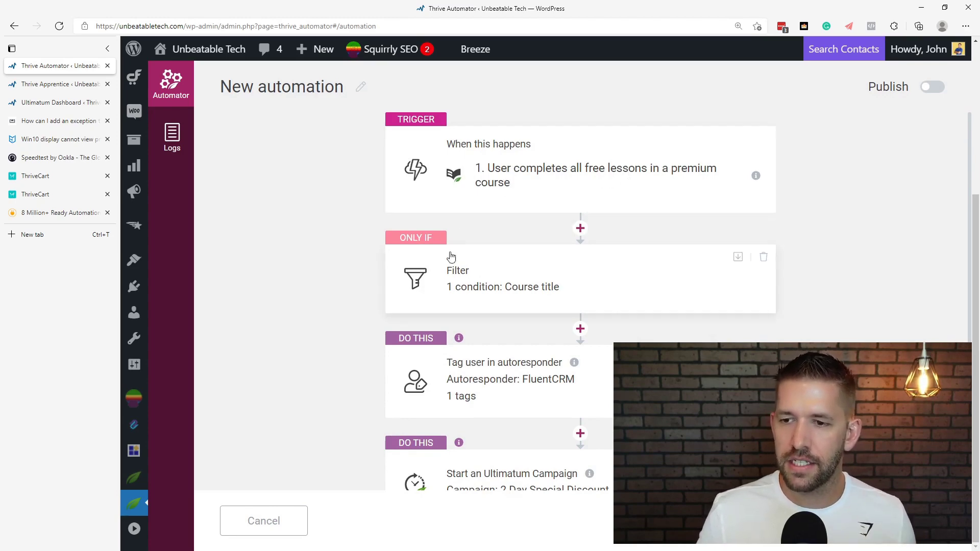
{"action": "scroll", "coordinate": [460, 261], "scroll_direction": "down", "scroll_amount": 2}
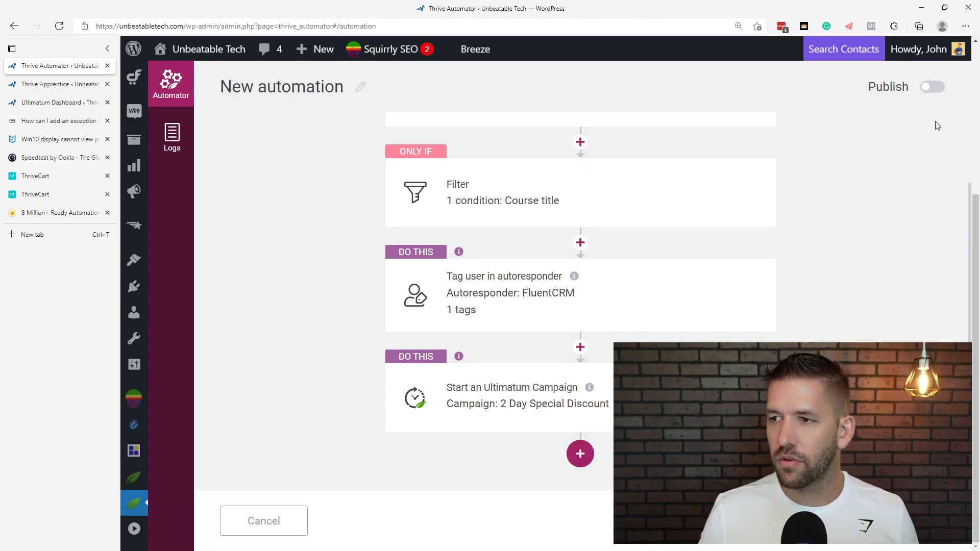
- Publish the new automation and rename it "Free - > Premium Course"
{"action": "left_click", "coordinate": [932, 86]}
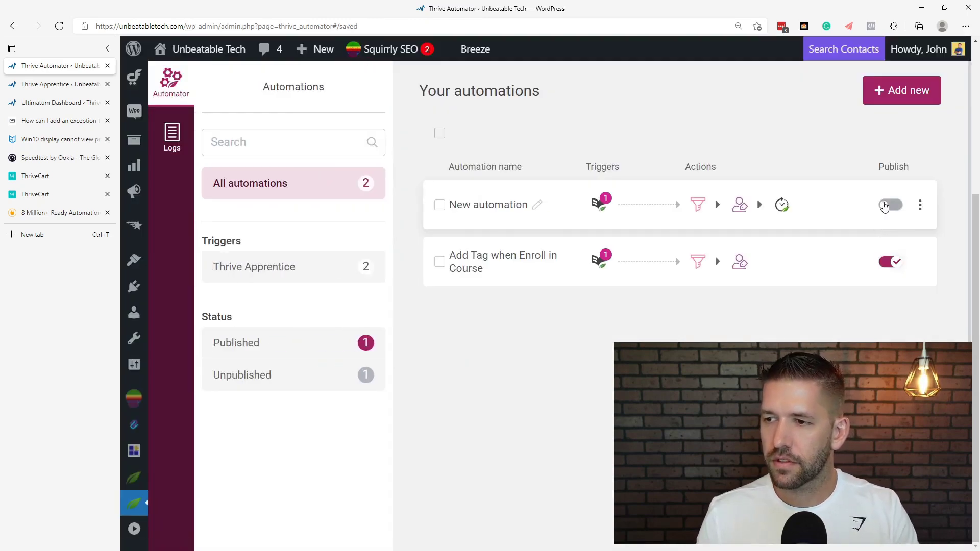
{"action": "left_click", "coordinate": [884, 206]}
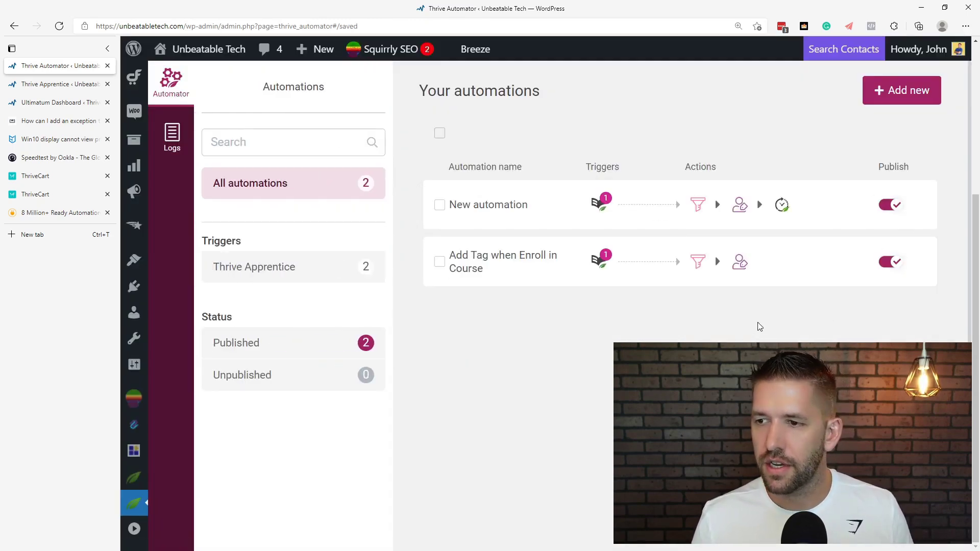
{"action": "left_click", "coordinate": [490, 203]}
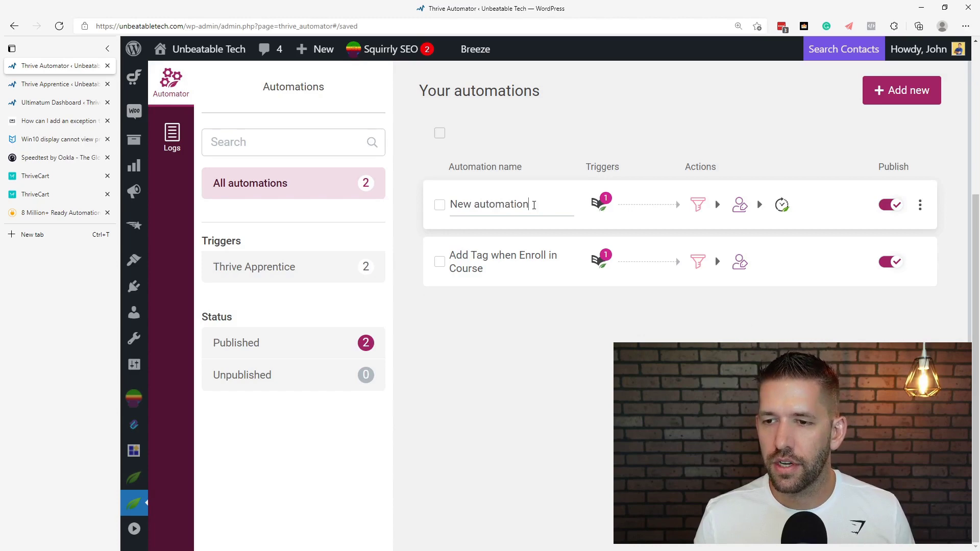
{"action": "key", "text": "ctrl+a"}
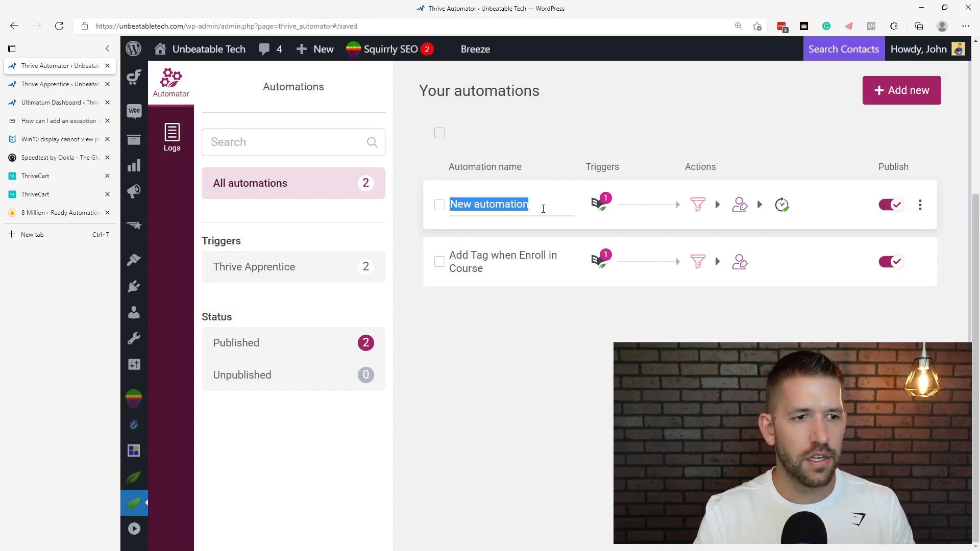
{"action": "type", "text": "Free - >"}
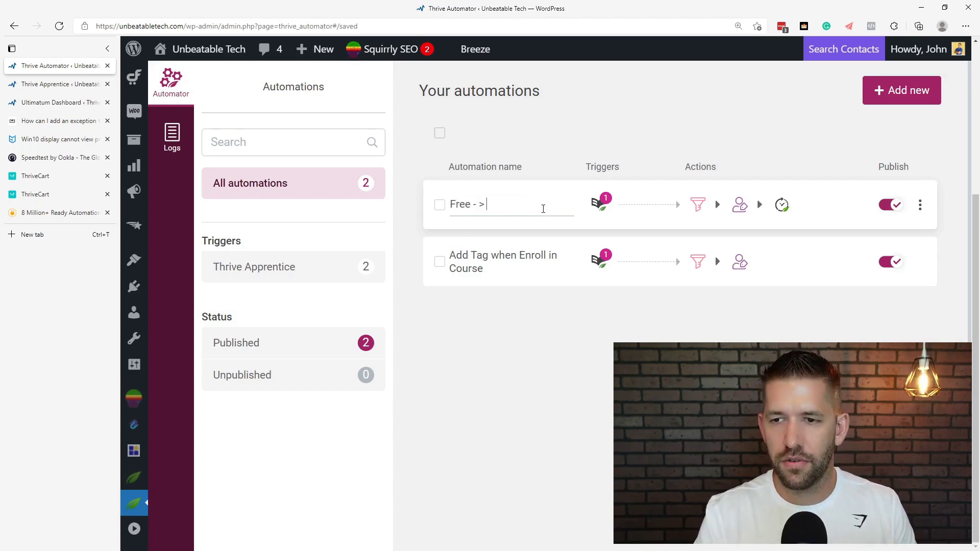
{"action": "type", "text": " Premium Course"}
{"action": "key", "text": "Return"}
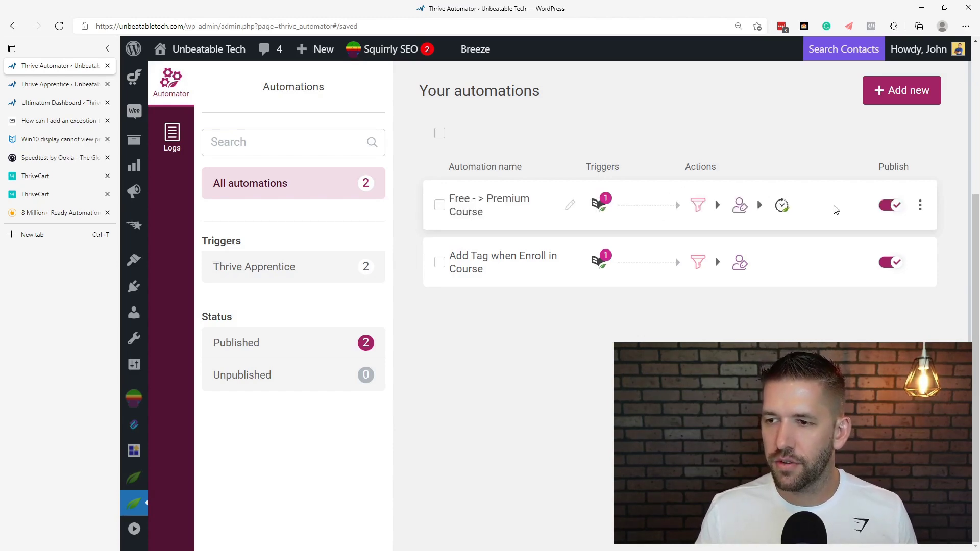
- Reopen the "Free - > Premium Course" automation for editing and check the tag used in its autoresponder action
{"action": "left_click", "coordinate": [920, 206]}
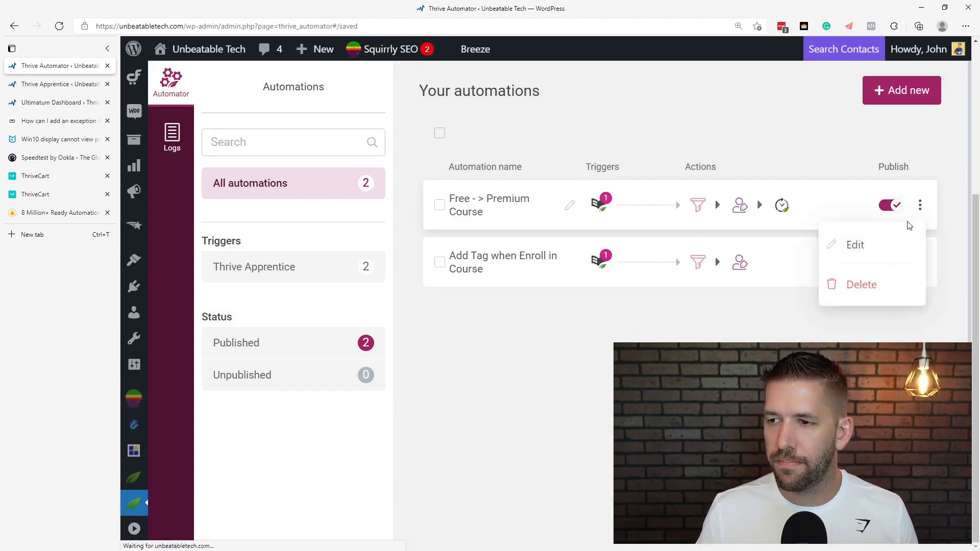
{"action": "left_click", "coordinate": [868, 246]}
{"action": "scroll", "coordinate": [751, 331], "scroll_direction": "down", "scroll_amount": 2}
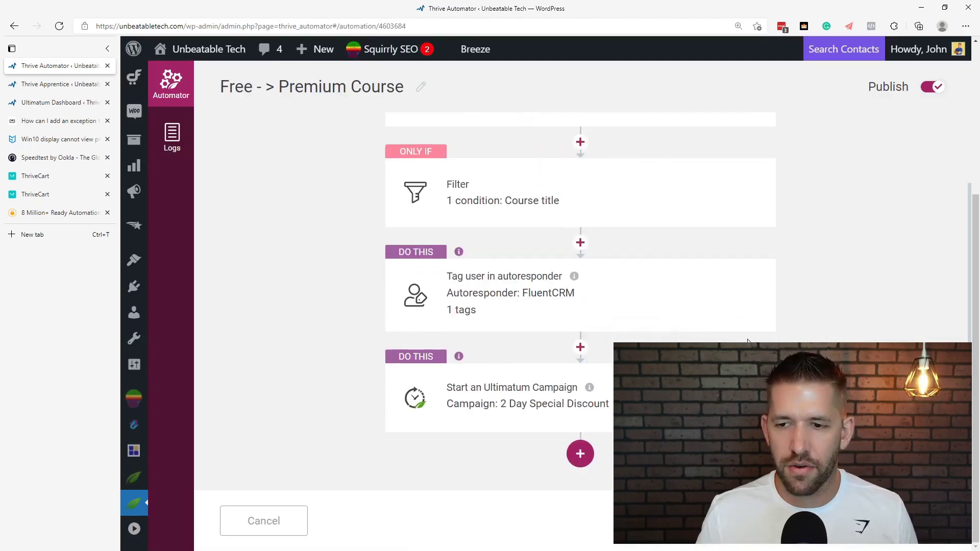
{"action": "left_click", "coordinate": [566, 299]}
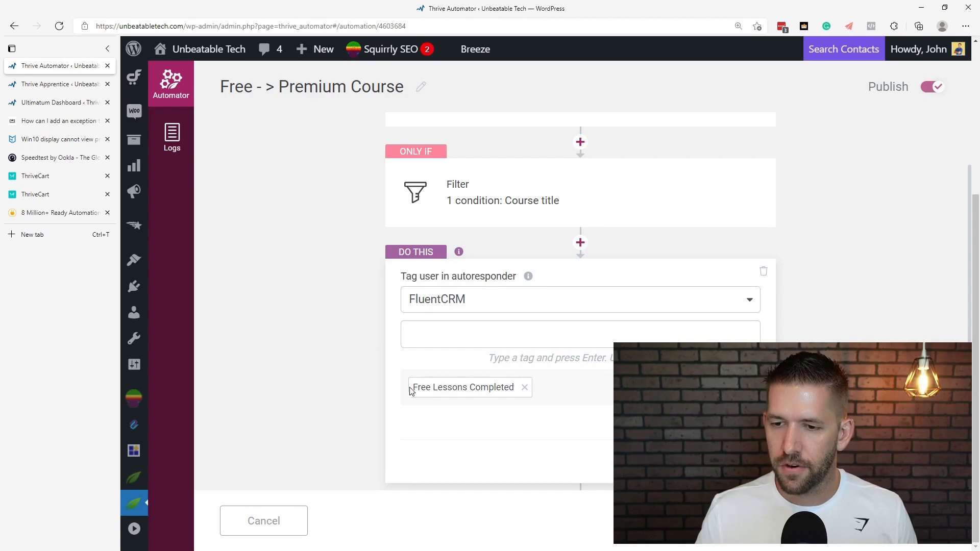
{"action": "left_click_drag", "start_coordinate": [414, 389], "coordinate": [485, 387]}
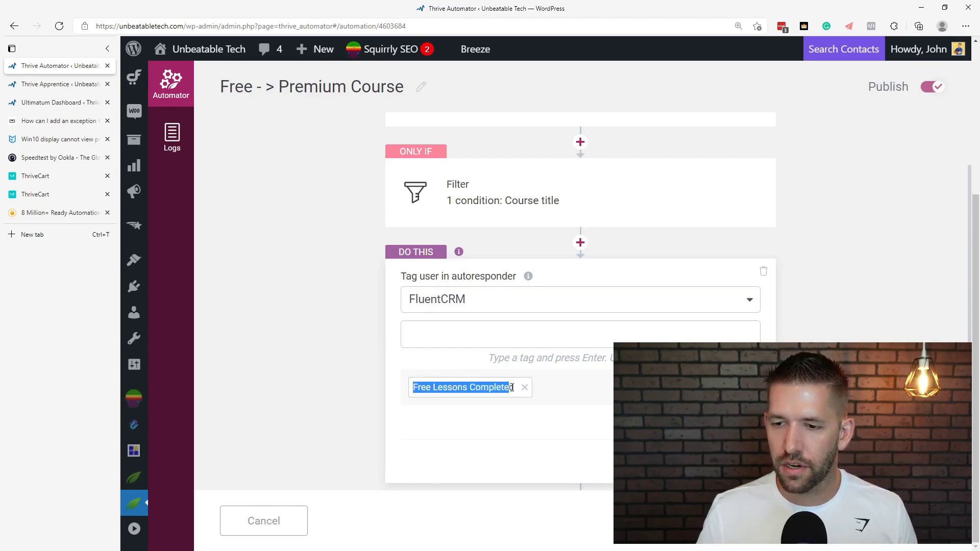
{"action": "left_click", "coordinate": [300, 309]}
{"action": "mouse_move", "coordinate": [135, 172]}
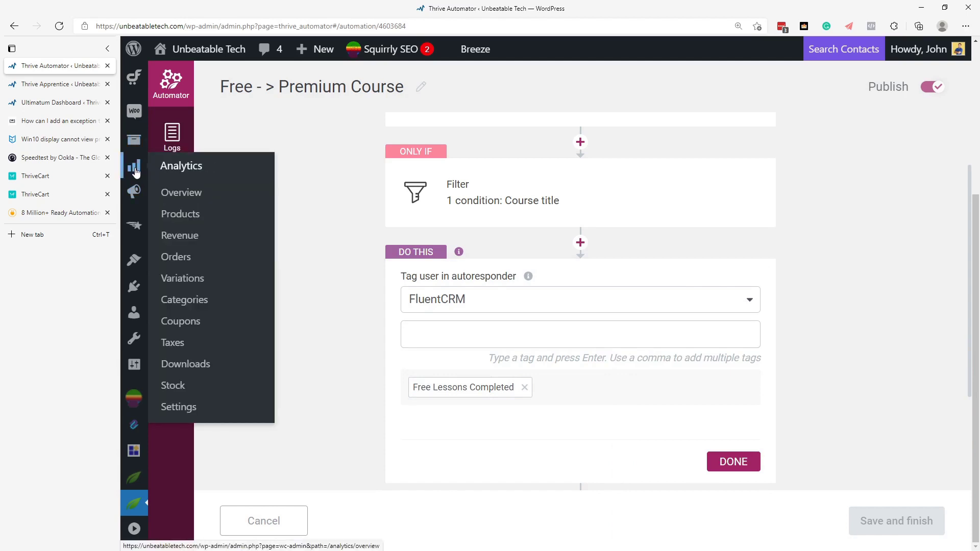
- Create a FluentCRM automation funnel labelled "Free - Premium Promotion" with the Tag Applied trigger
{"action": "scroll", "coordinate": [134, 143], "scroll_direction": "up", "scroll_amount": 5}
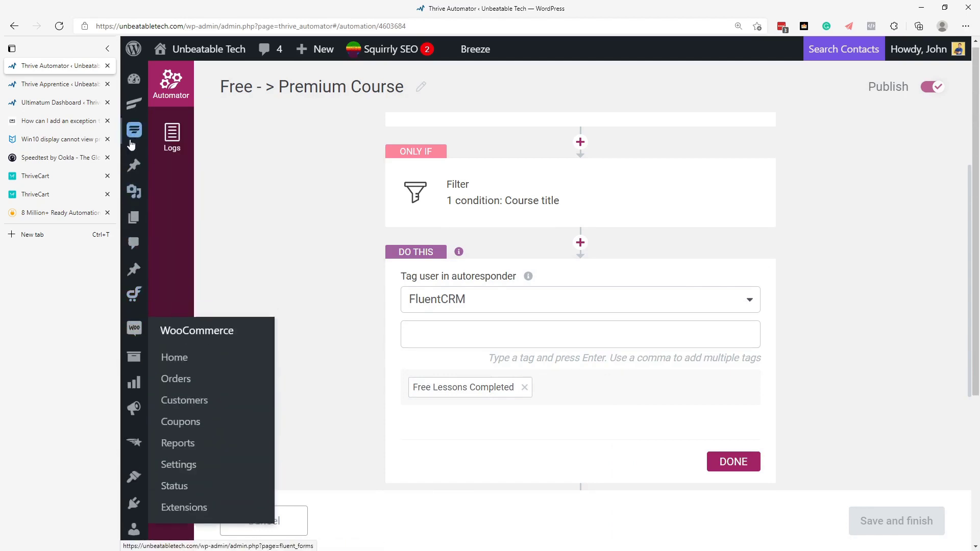
{"action": "mouse_move", "coordinate": [134, 117]}
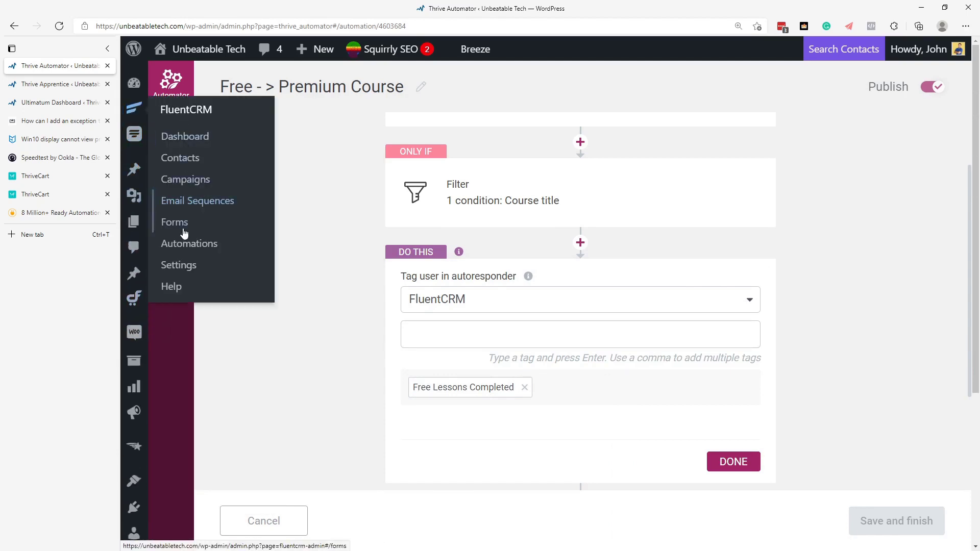
{"action": "left_click", "coordinate": [180, 244]}
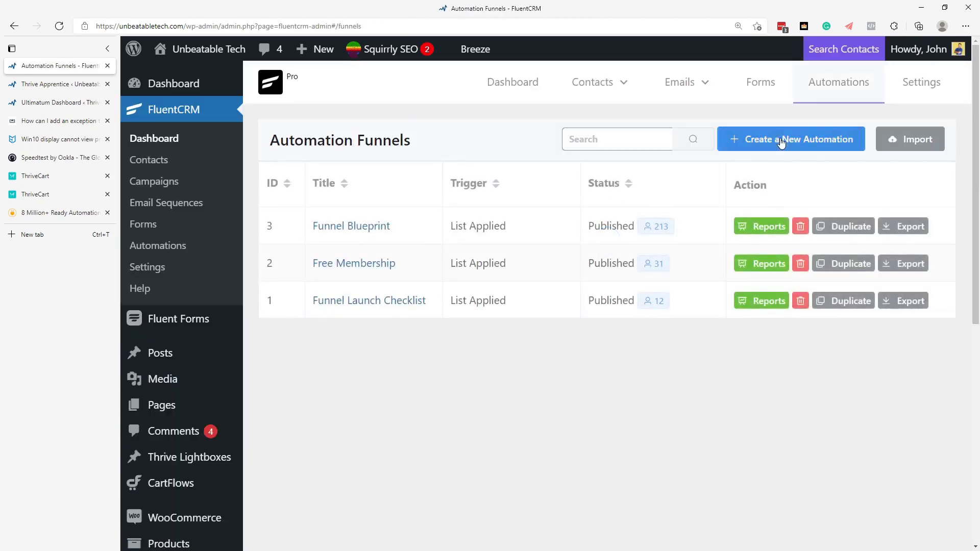
{"action": "left_click", "coordinate": [724, 140]}
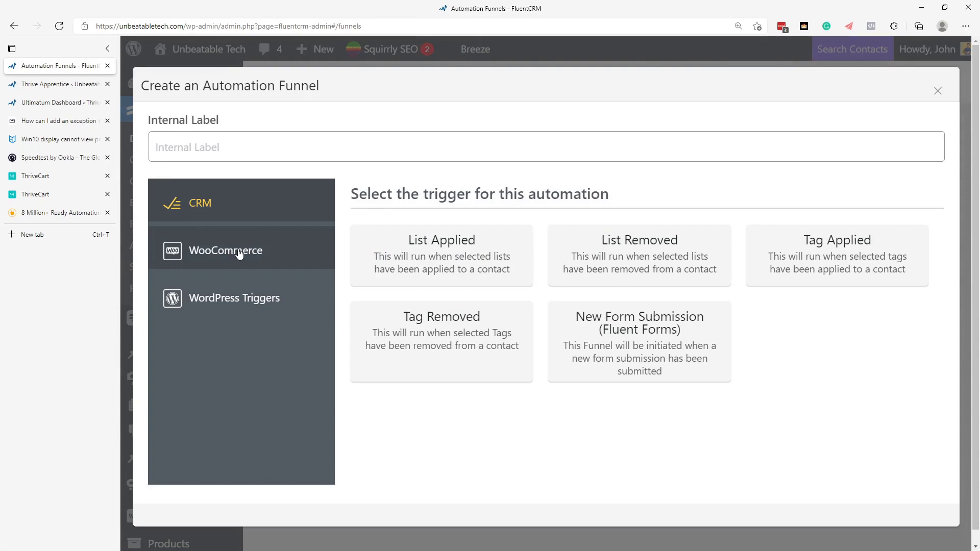
{"action": "left_click", "coordinate": [780, 262]}
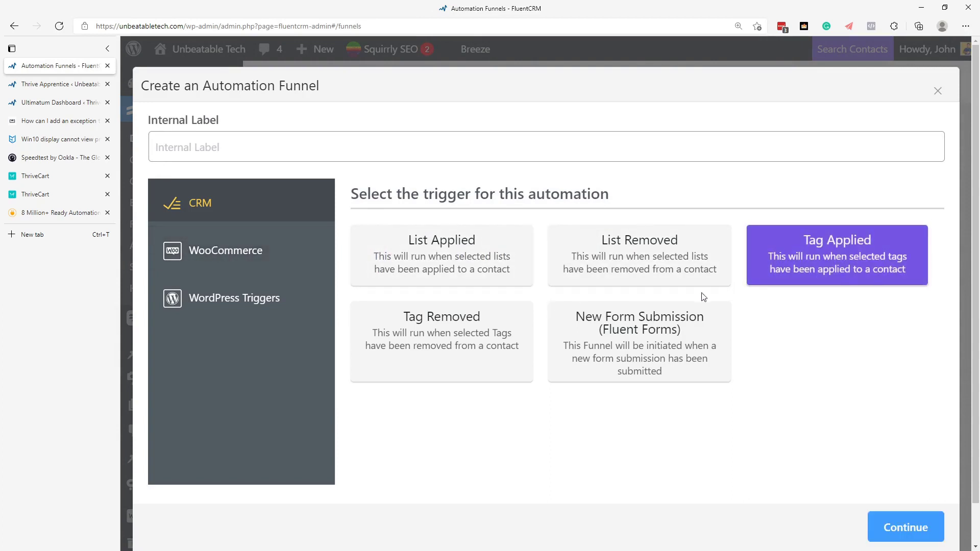
{"action": "left_click", "coordinate": [339, 155]}
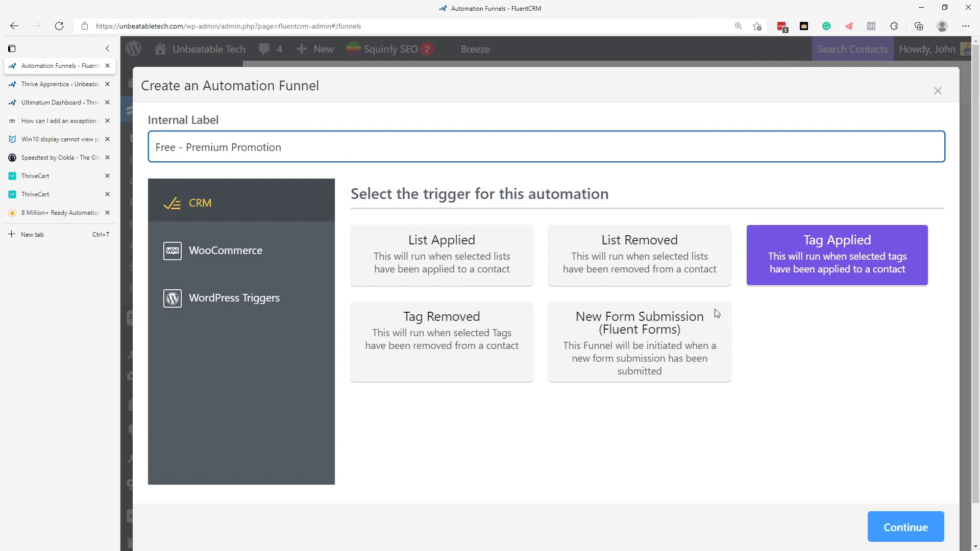
{"action": "left_click", "coordinate": [910, 530]}
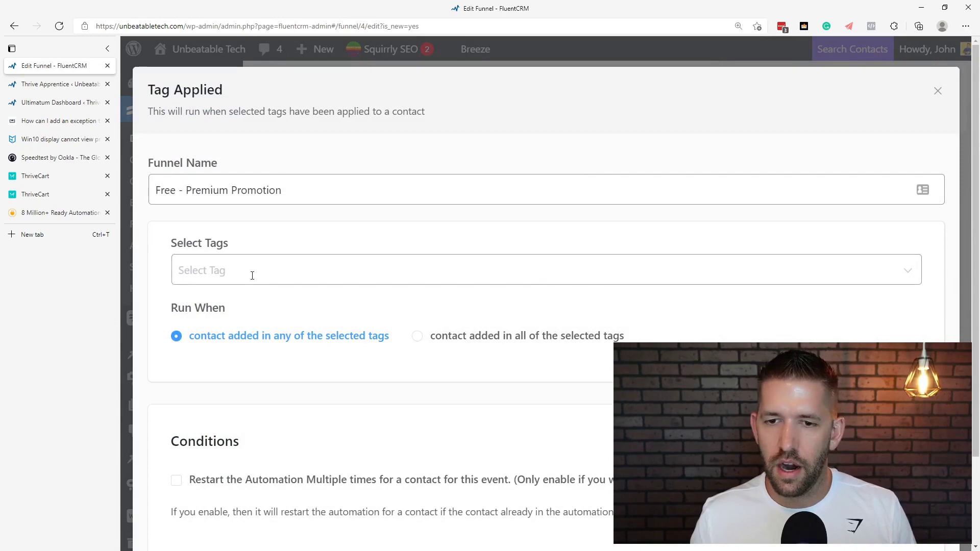
- Try to choose "Free Lessons Completed" as the tag for the funnel's Tag Applied trigger
{"action": "left_click", "coordinate": [253, 275]}
{"action": "type", "text": "Free Lessons Completed"}
{"action": "left_click", "coordinate": [311, 255]}
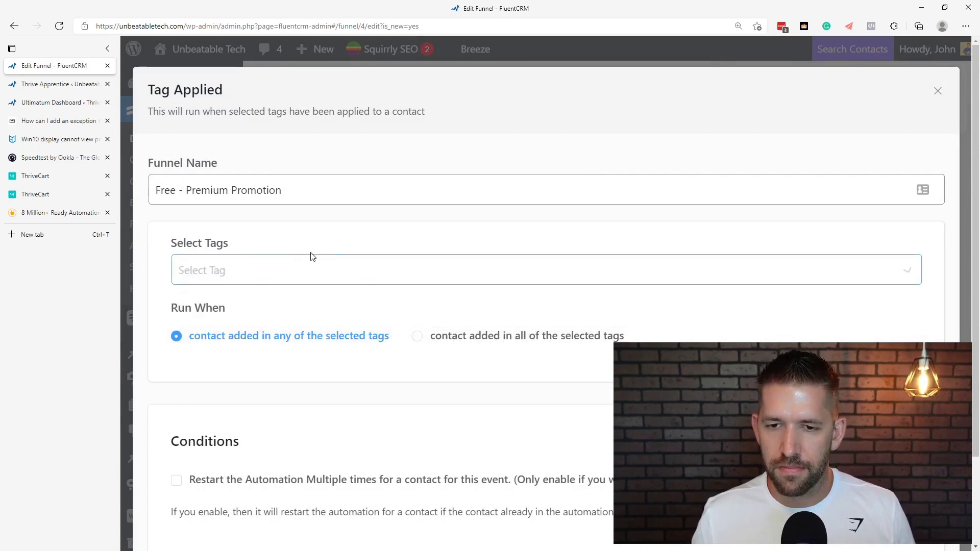
{"action": "left_click", "coordinate": [247, 271]}
{"action": "type", "text": "Fre"}
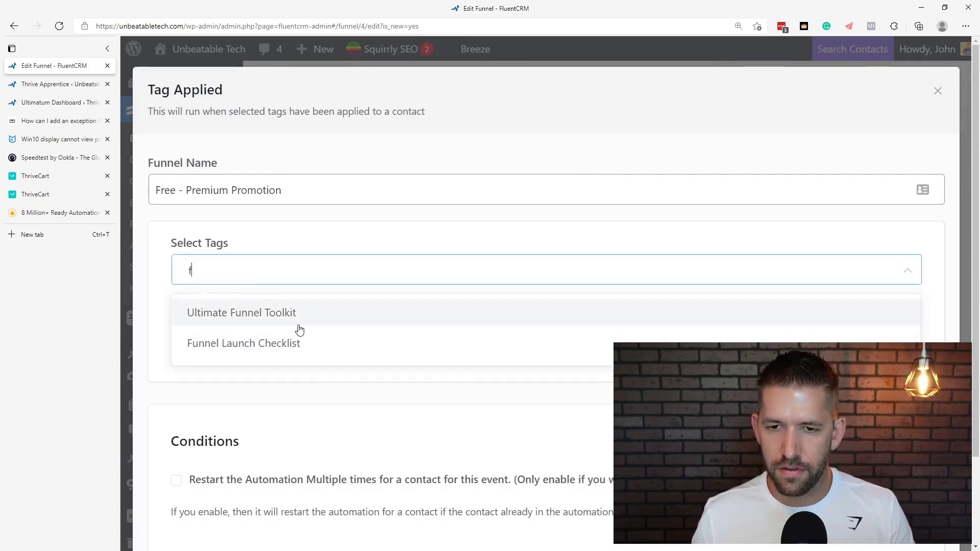
{"action": "key", "text": "BackSpace"}
{"action": "key", "text": "BackSpace"}
{"action": "key", "text": "BackSpace"}
{"action": "type", "text": "Free Lessons Completed"}
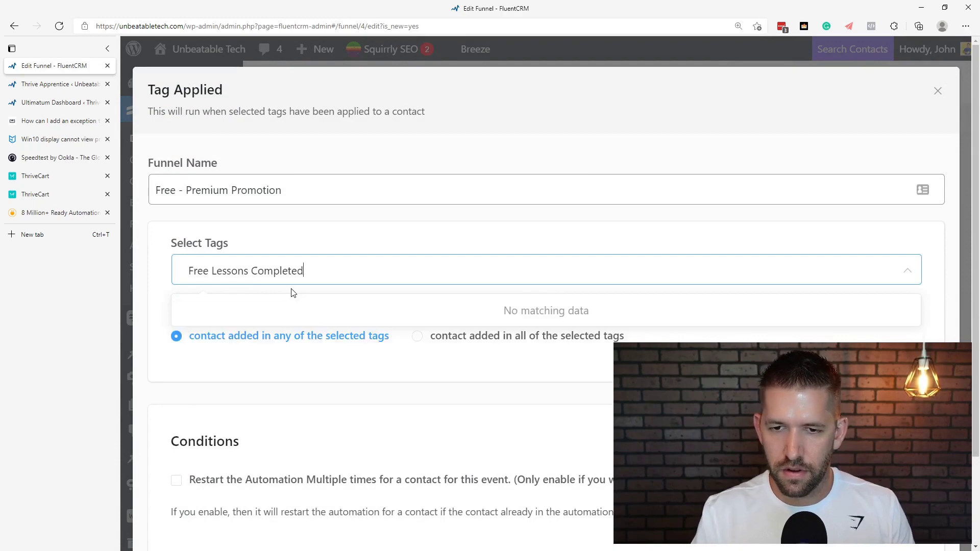
{"action": "left_click", "coordinate": [304, 244]}
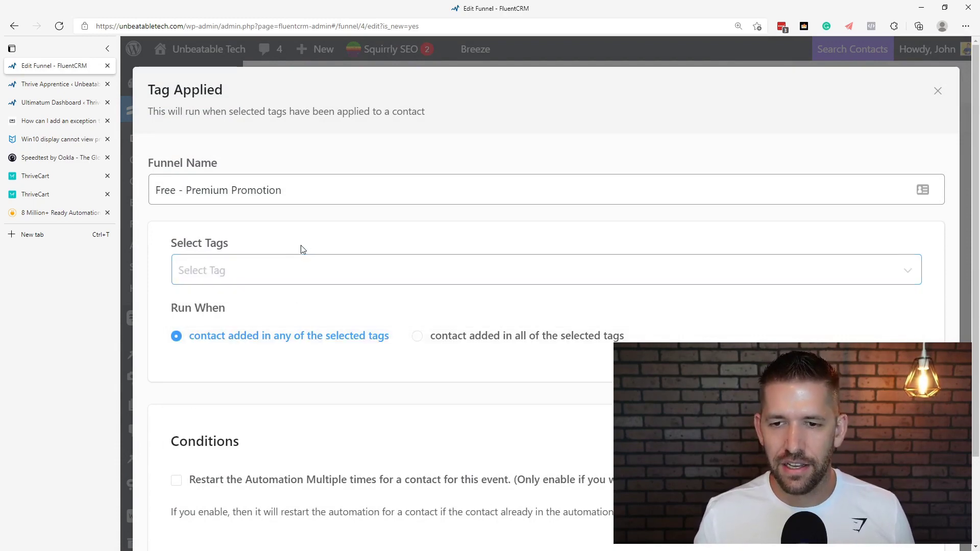
{"action": "scroll", "coordinate": [395, 333], "scroll_direction": "down", "scroll_amount": 2}
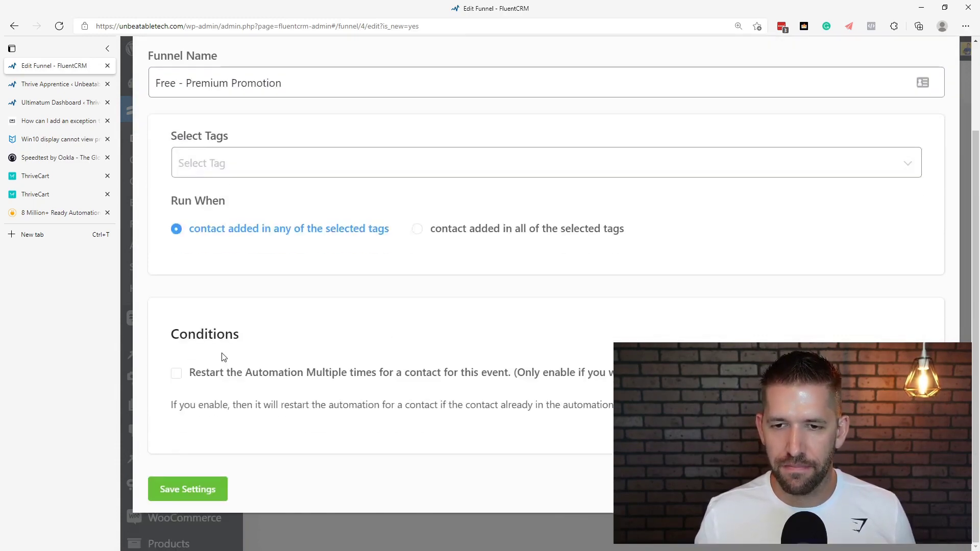
{"action": "scroll", "coordinate": [250, 337], "scroll_direction": "up", "scroll_amount": 2}
- Add a contact tag titled "Free Lessons Completed" in FluentCRM, working in a separate browser tab
{"action": "left_click", "coordinate": [51, 102]}
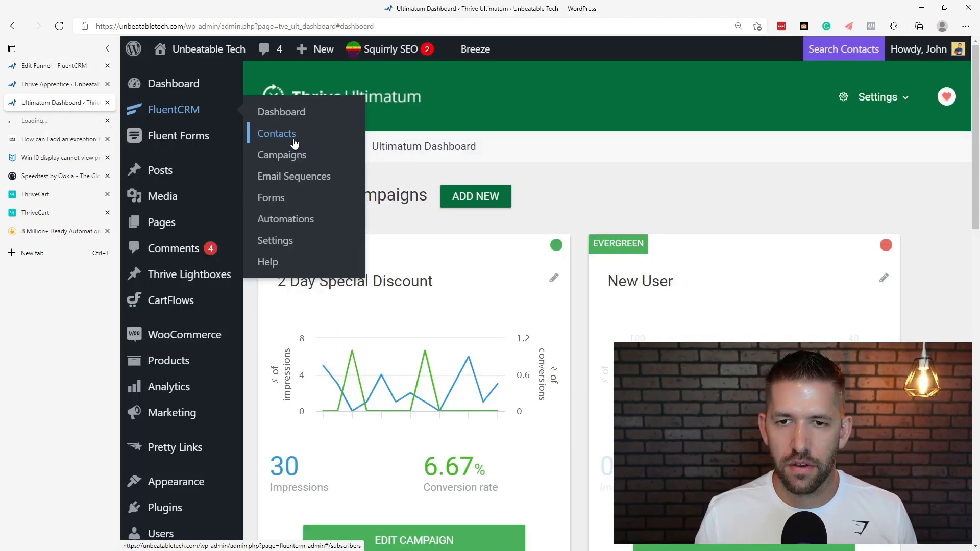
{"action": "middle_click", "coordinate": [301, 139]}
{"action": "left_click", "coordinate": [38, 125]}
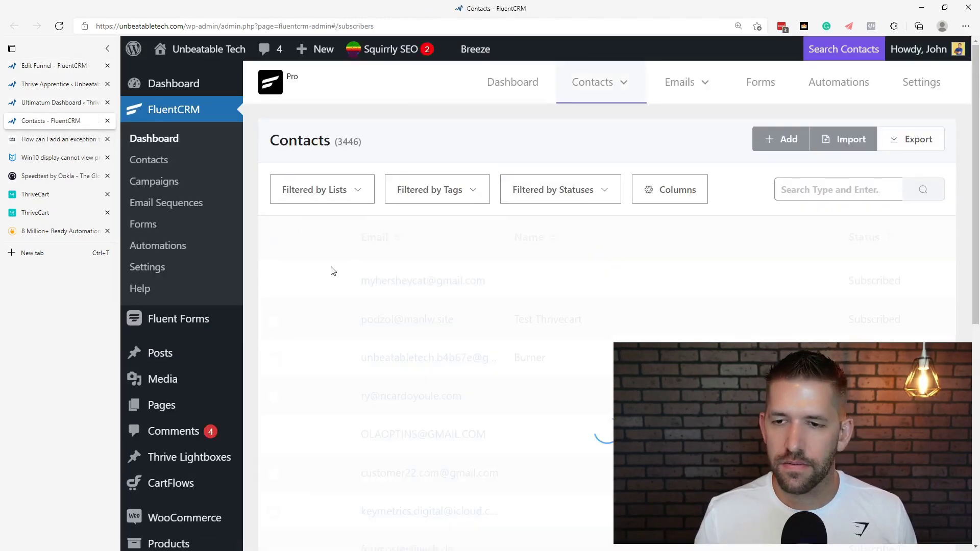
{"action": "mouse_move", "coordinate": [617, 102]}
{"action": "left_click", "coordinate": [581, 180]}
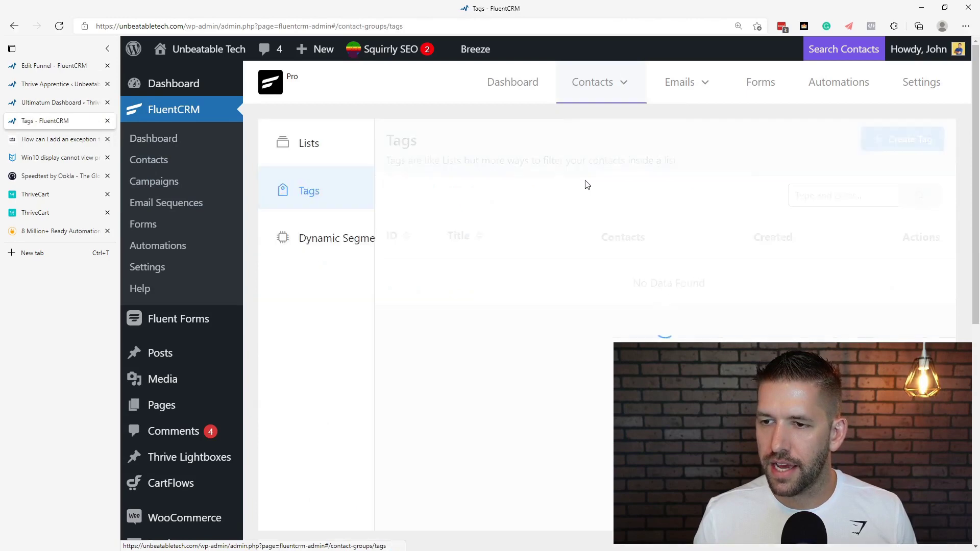
{"action": "left_click", "coordinate": [890, 142]}
{"action": "left_click", "coordinate": [271, 147]}
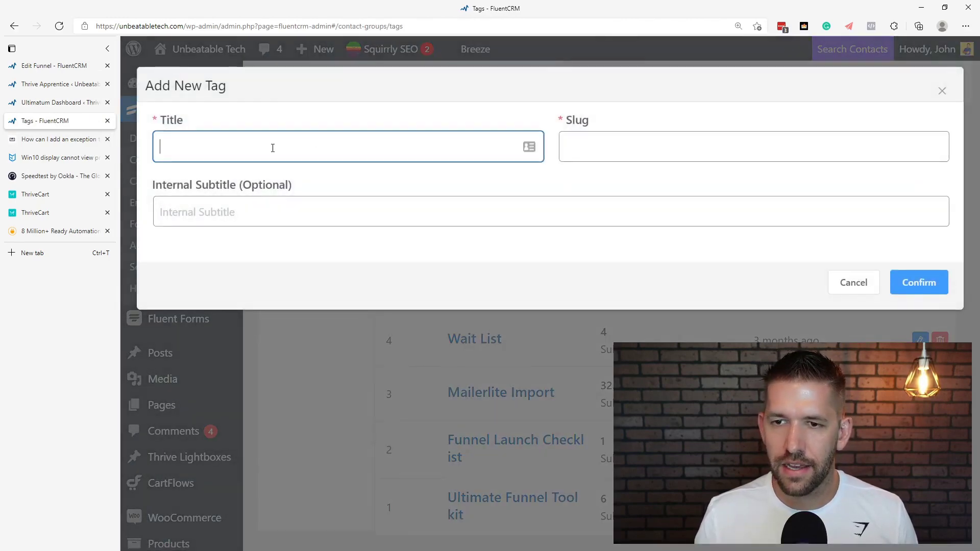
{"action": "type", "text": "Free Lessons Completed"}
{"action": "left_click", "coordinate": [499, 187]}
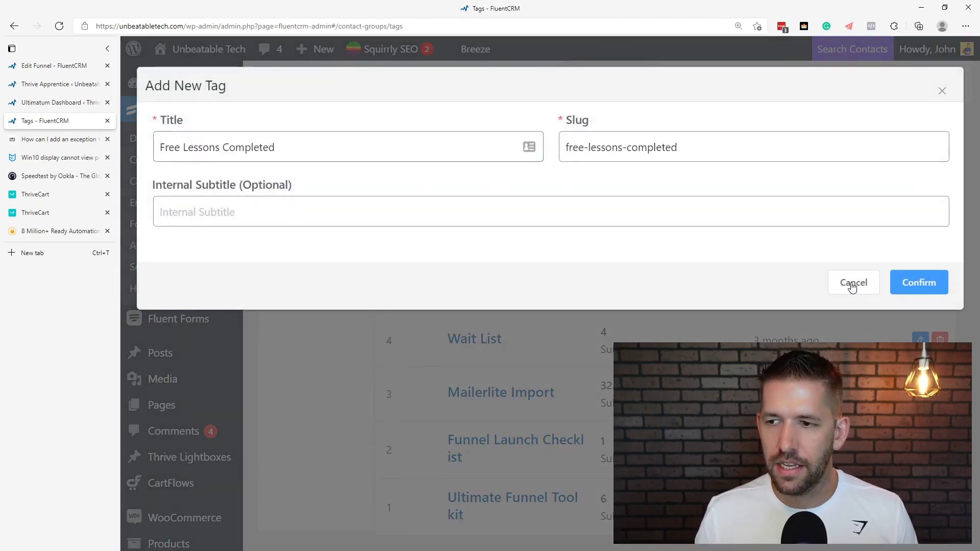
{"action": "left_click", "coordinate": [916, 282]}
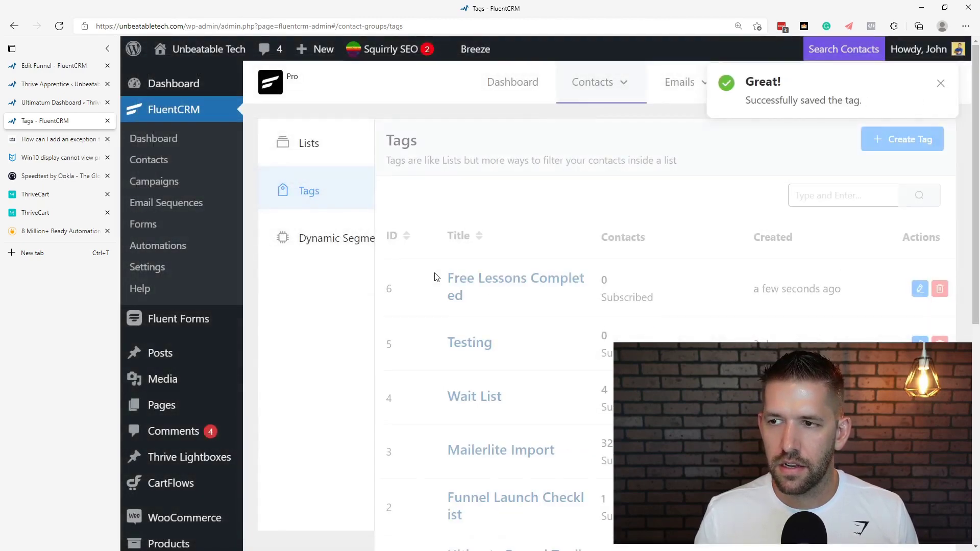
- Reopen the "Free - Premium Promotion" funnel, set its trigger tag to "Free Lessons Completed" and save the settings
{"action": "left_click", "coordinate": [159, 245]}
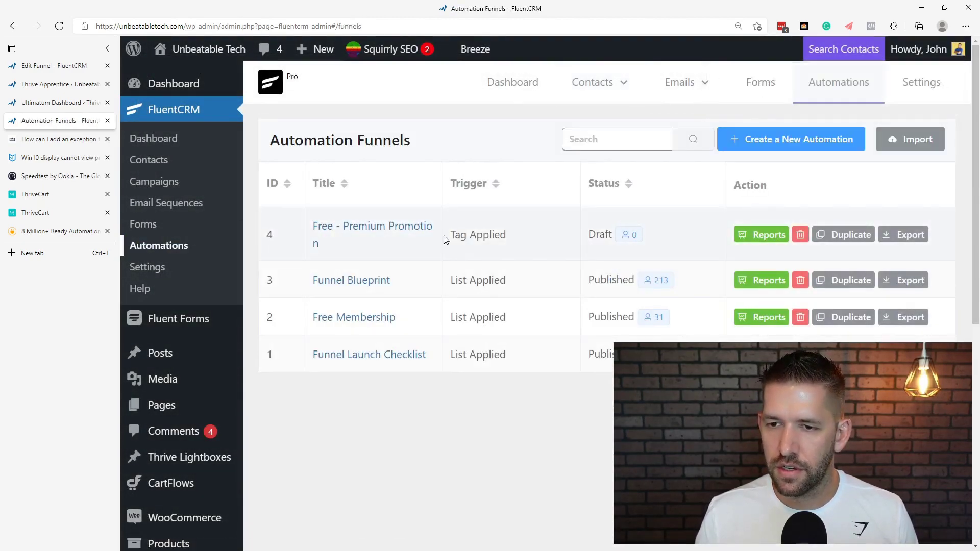
{"action": "left_click", "coordinate": [368, 228]}
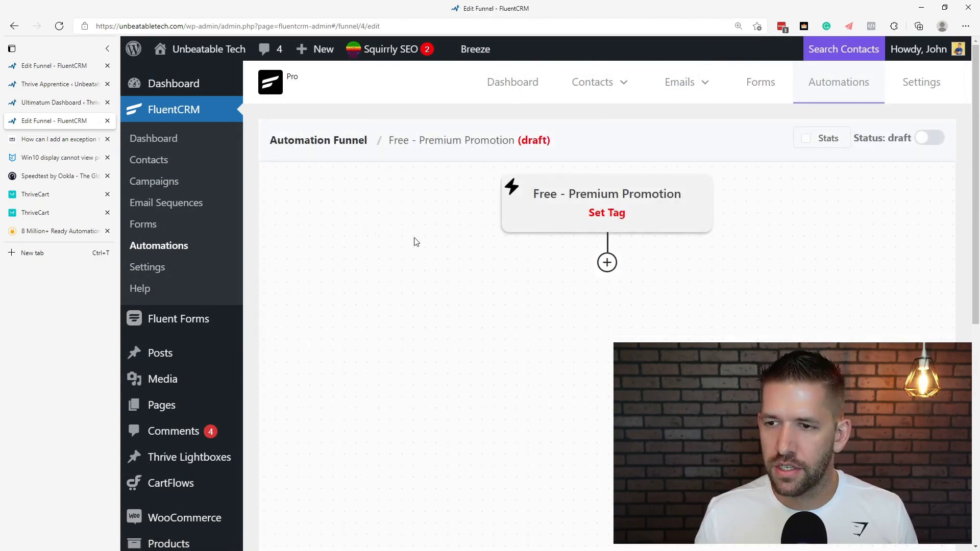
{"action": "left_click", "coordinate": [593, 208]}
{"action": "left_click", "coordinate": [253, 272]}
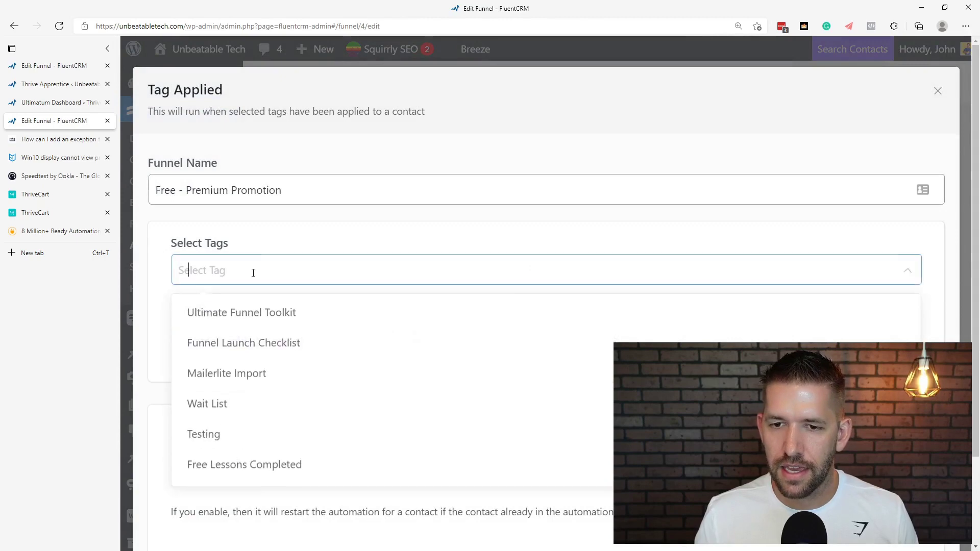
{"action": "type", "text": "free"}
{"action": "left_click", "coordinate": [203, 309]}
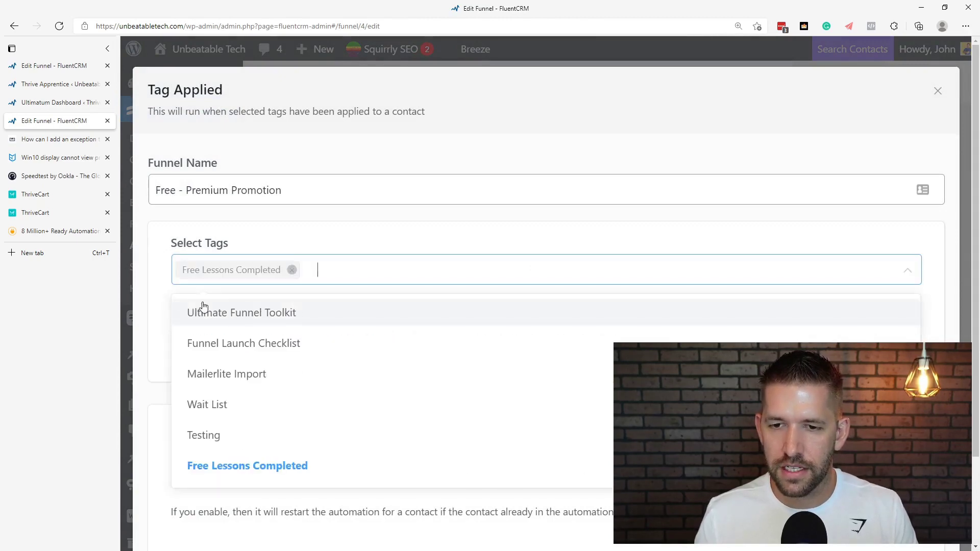
{"action": "left_click", "coordinate": [150, 290]}
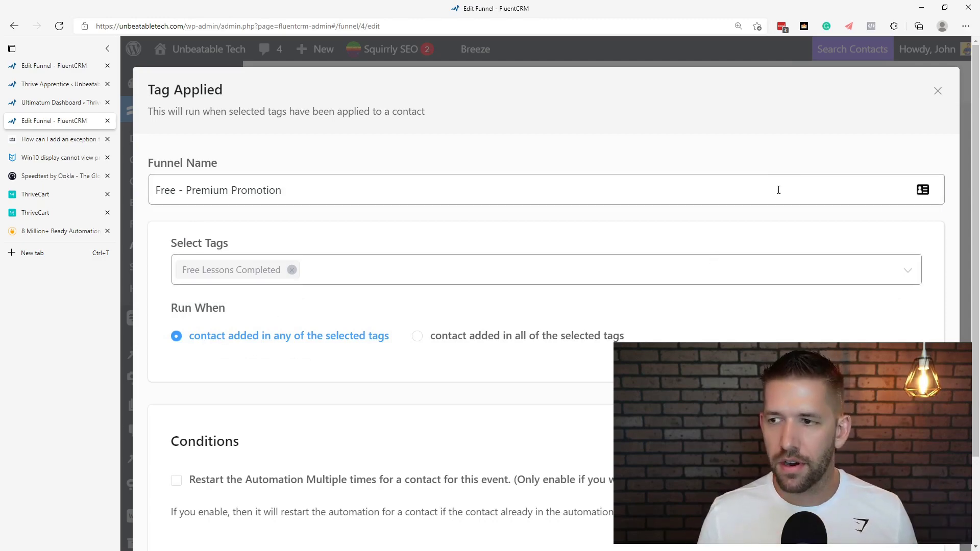
{"action": "scroll", "coordinate": [214, 285], "scroll_direction": "down", "scroll_amount": 2}
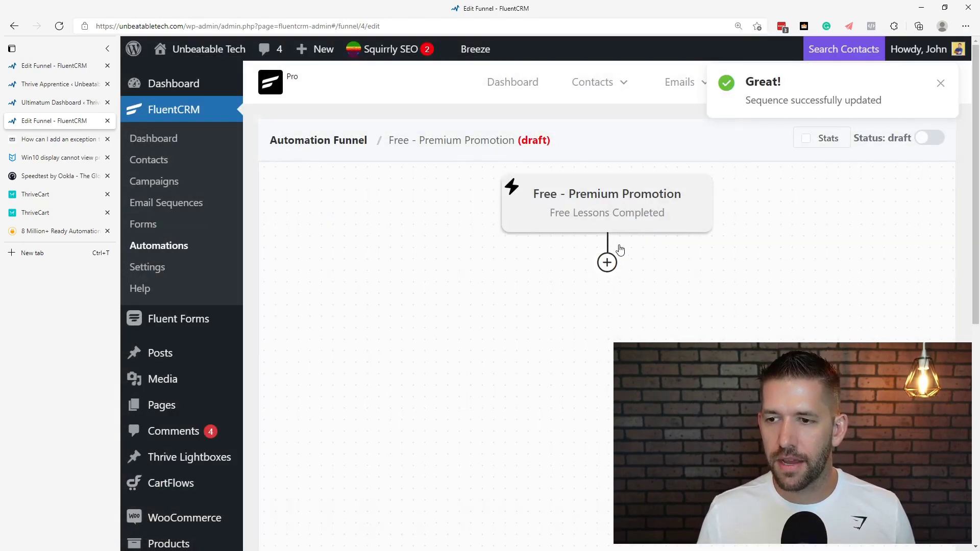
- Examine the action blocks that can be added after the funnel's trigger, leaving the funnel without an action
{"action": "left_click", "coordinate": [607, 263]}
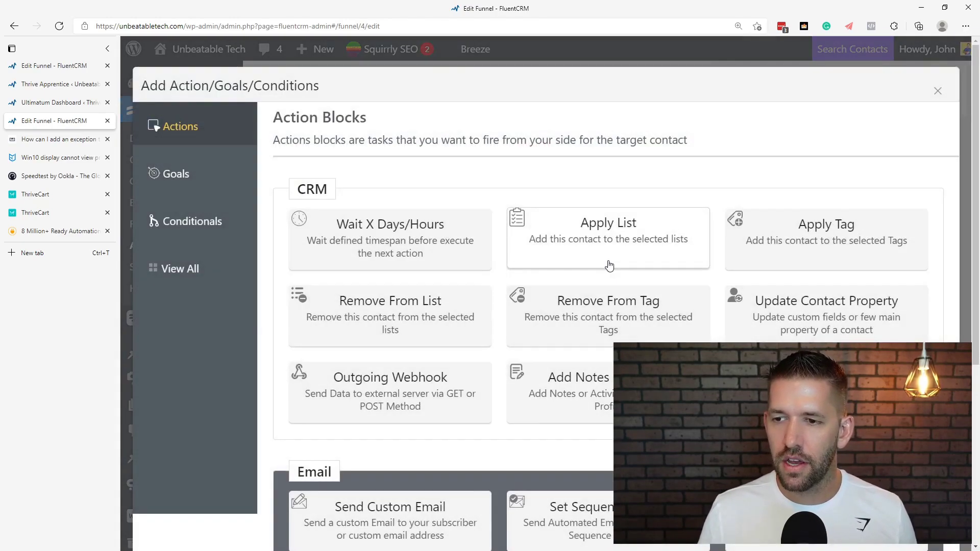
{"action": "scroll", "coordinate": [398, 319], "scroll_direction": "down", "scroll_amount": 5}
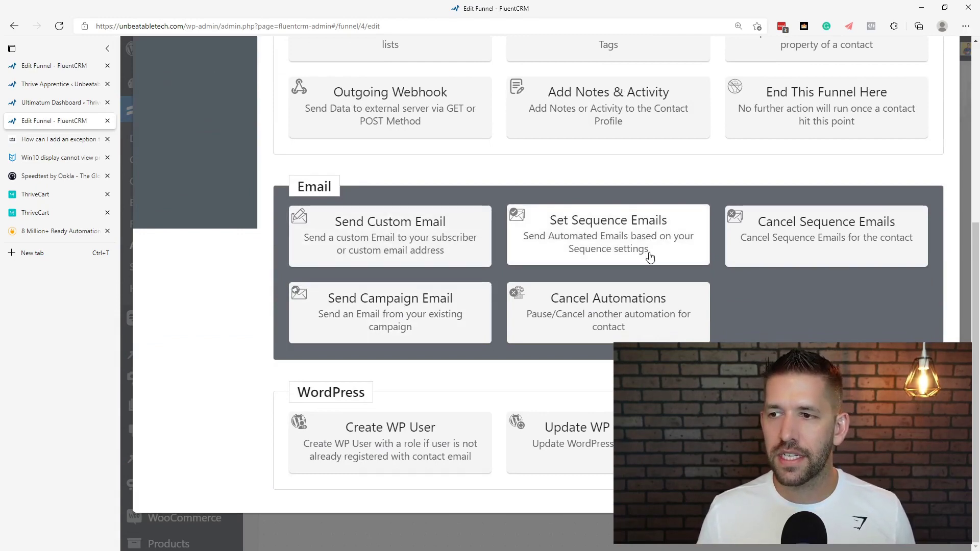
{"action": "scroll", "coordinate": [649, 257], "scroll_direction": "up", "scroll_amount": 5}
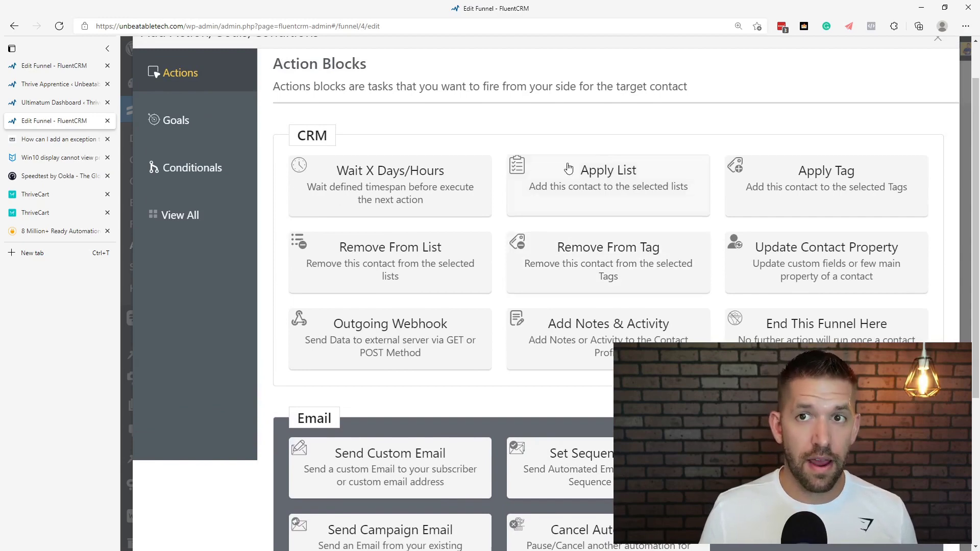
{"action": "scroll", "coordinate": [944, 95], "scroll_direction": "up", "scroll_amount": 1}
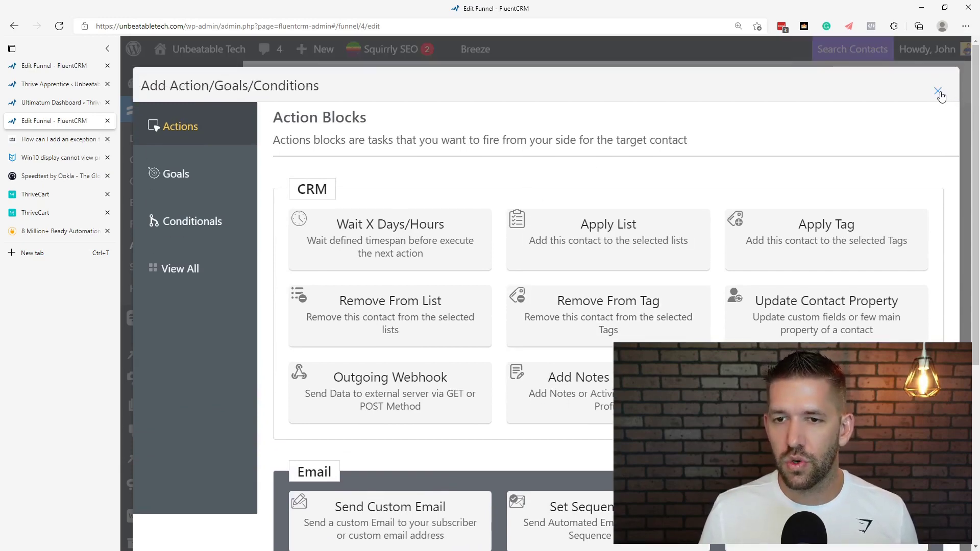
{"action": "left_click", "coordinate": [938, 92]}
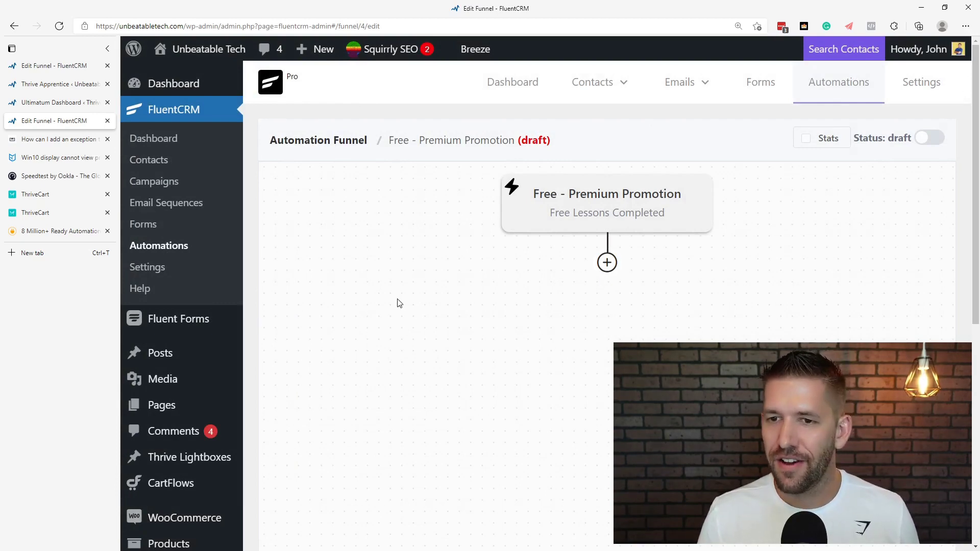
- Browse the triggers offered for a new automation in Thrive Automator and open the automation logs
{"action": "scroll", "coordinate": [189, 325], "scroll_direction": "down", "scroll_amount": 6}
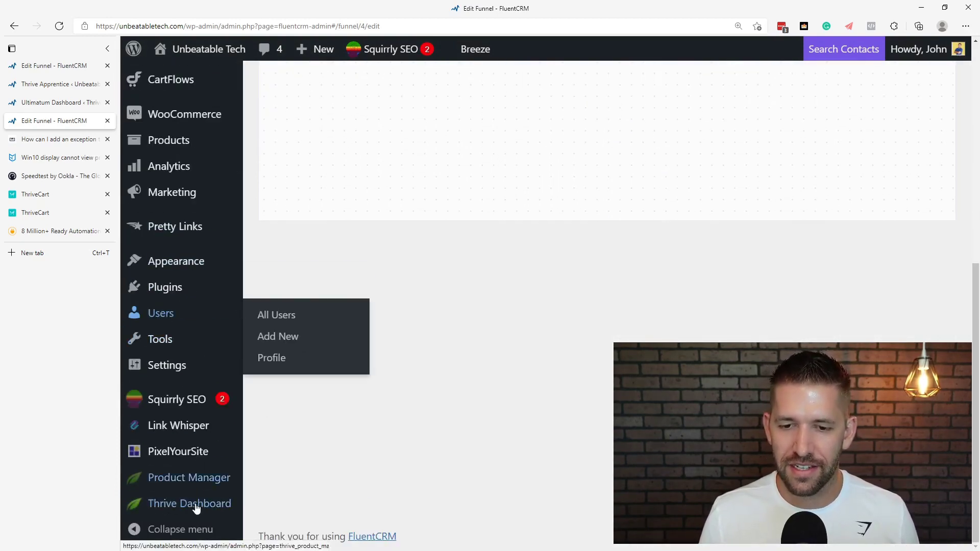
{"action": "mouse_move", "coordinate": [195, 514]}
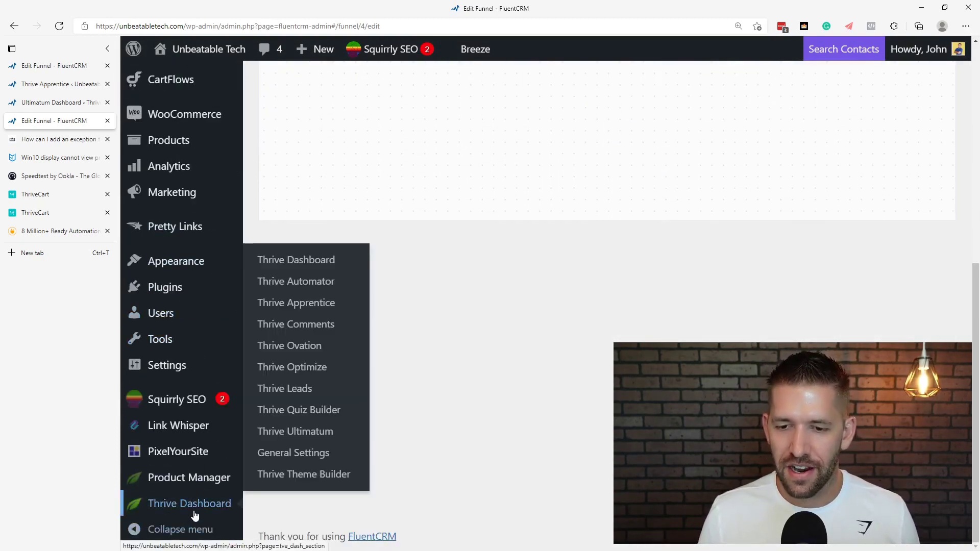
{"action": "left_click", "coordinate": [297, 287]}
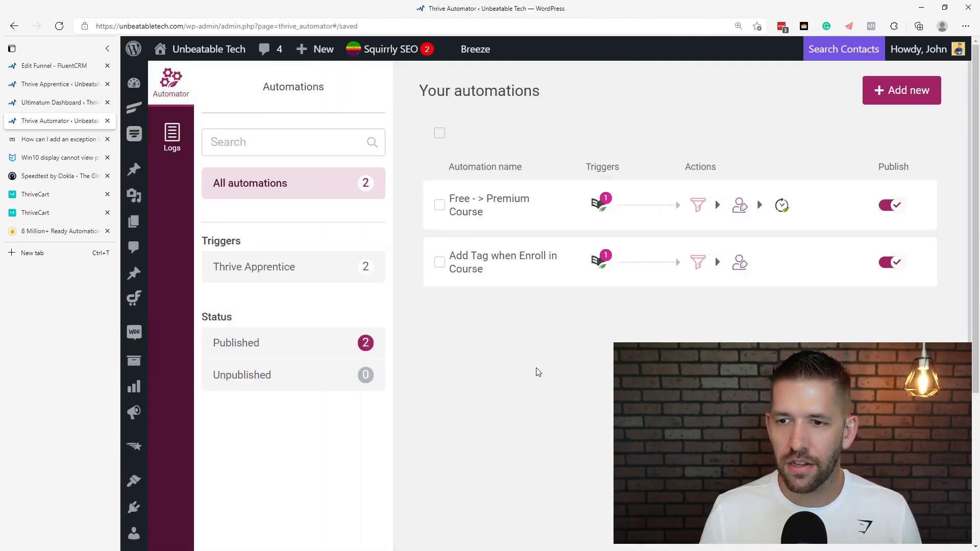
{"action": "left_click", "coordinate": [878, 93]}
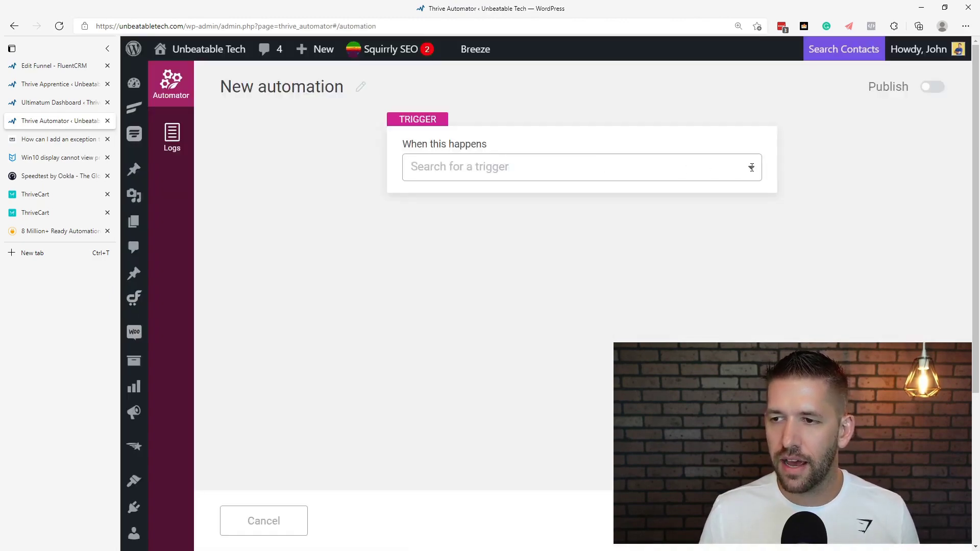
{"action": "left_click", "coordinate": [751, 167]}
{"action": "scroll", "coordinate": [696, 243], "scroll_direction": "down", "scroll_amount": 2}
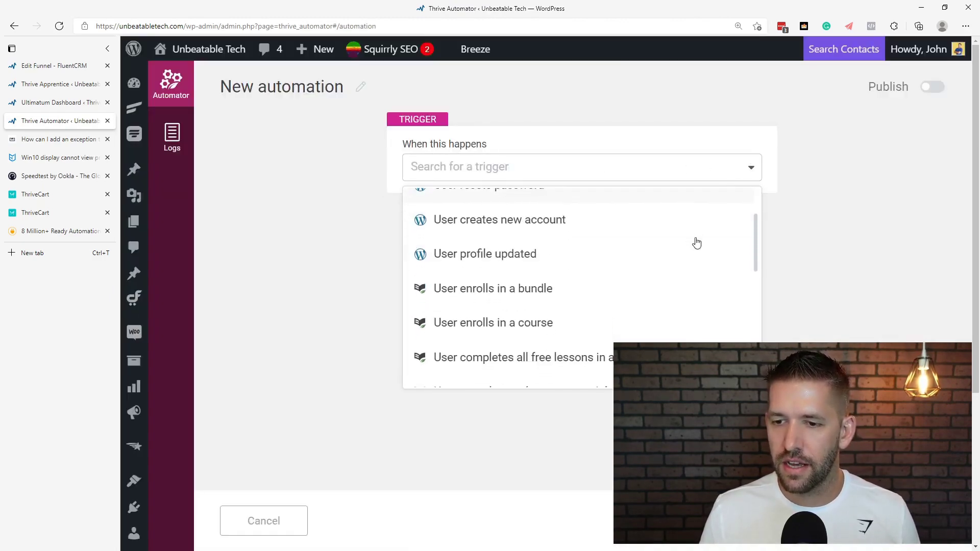
{"action": "scroll", "coordinate": [685, 240], "scroll_direction": "up", "scroll_amount": 2}
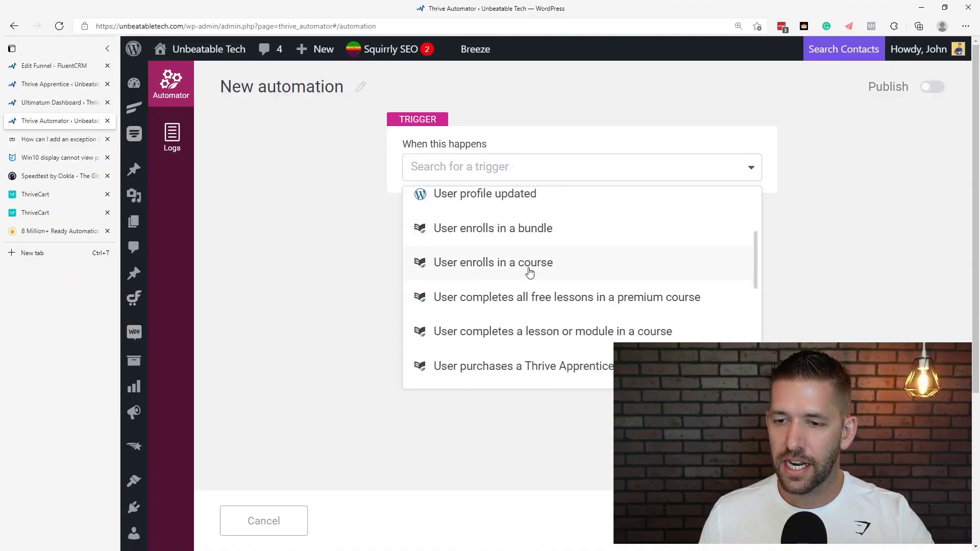
{"action": "scroll", "coordinate": [528, 272], "scroll_direction": "down", "scroll_amount": 8}
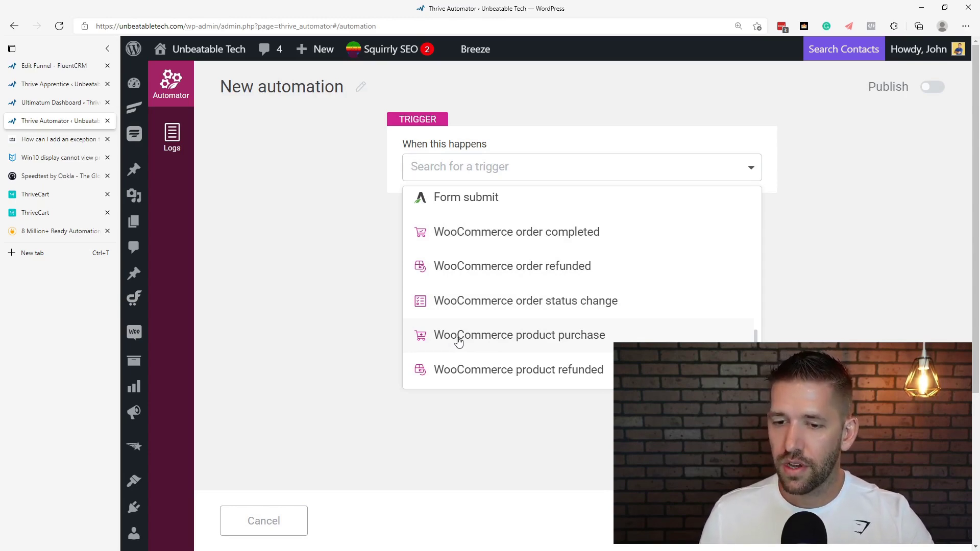
{"action": "left_click", "coordinate": [318, 313]}
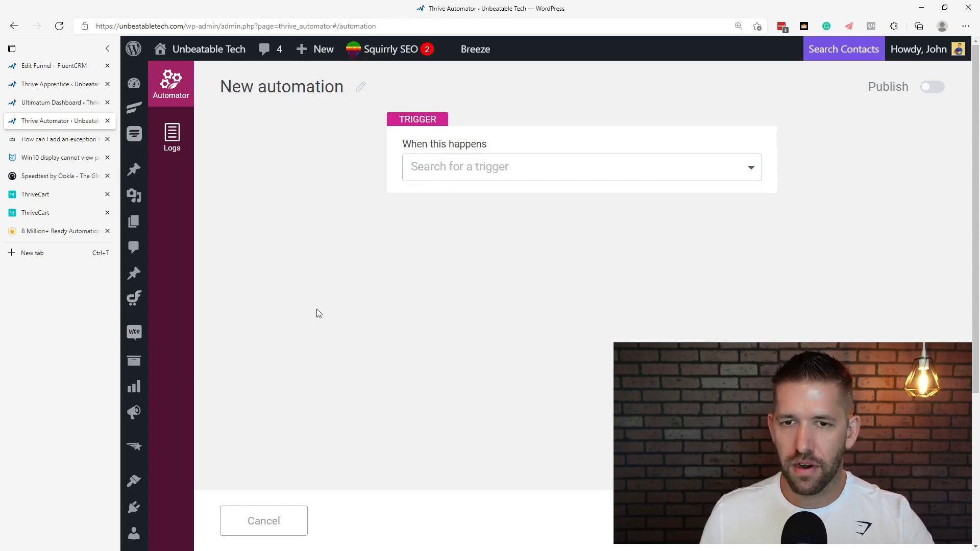
{"action": "left_click", "coordinate": [190, 149]}
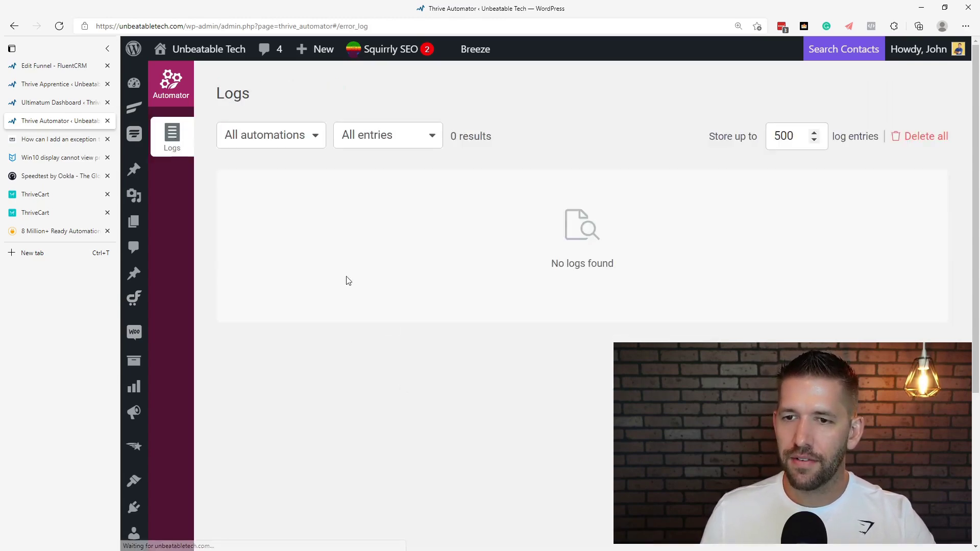